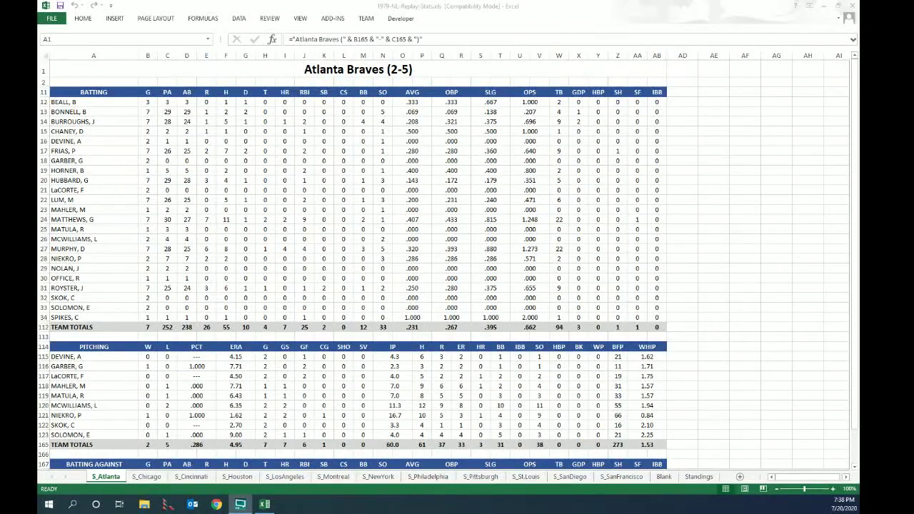
Switch to the Standings sheet with the 1979 National League East and West tables.
{"action": "left_click", "coordinate": [698, 476]}
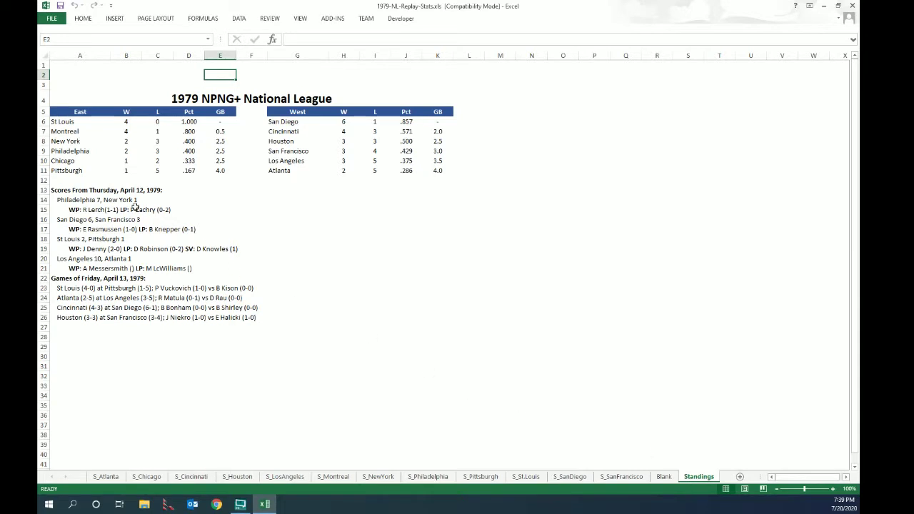
{"action": "left_click", "coordinate": [110, 189]}
{"action": "left_click_drag", "start_coordinate": [111, 190], "coordinate": [107, 317]}
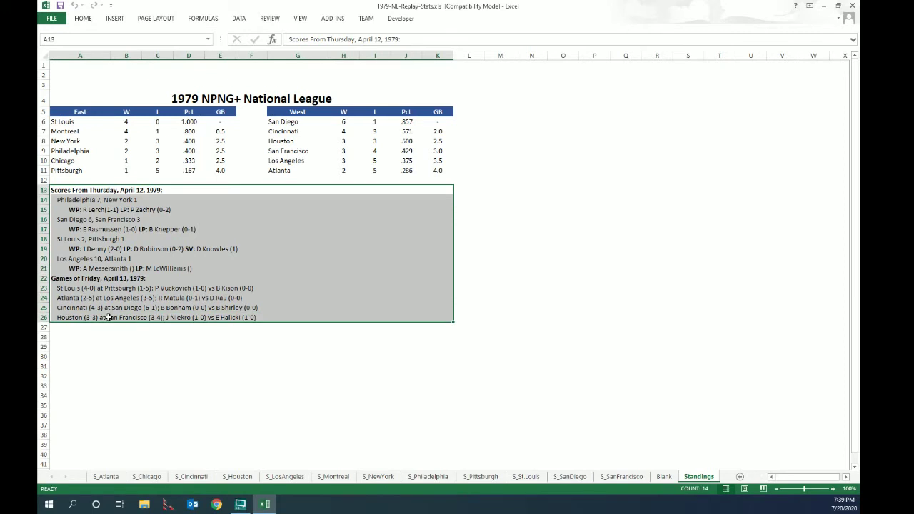
{"action": "left_click", "coordinate": [189, 114]}
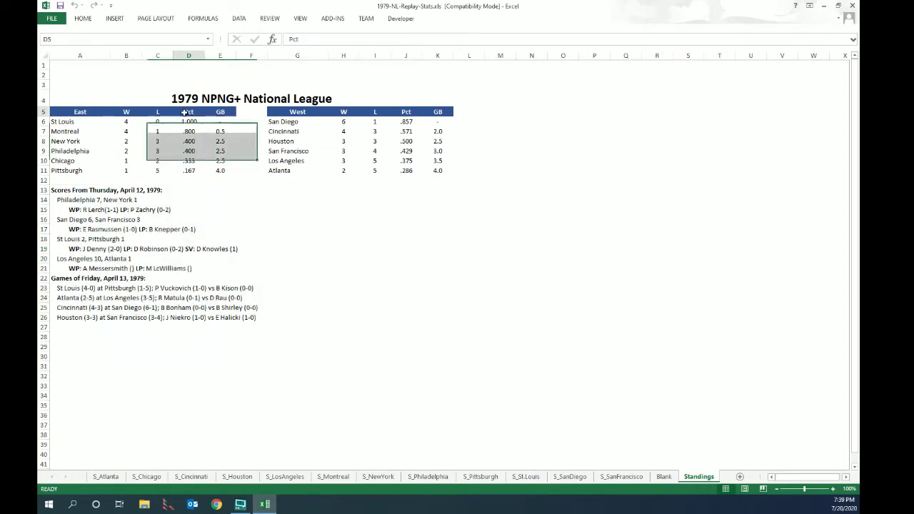
{"action": "left_click", "coordinate": [125, 113]}
{"action": "left_click", "coordinate": [102, 113]}
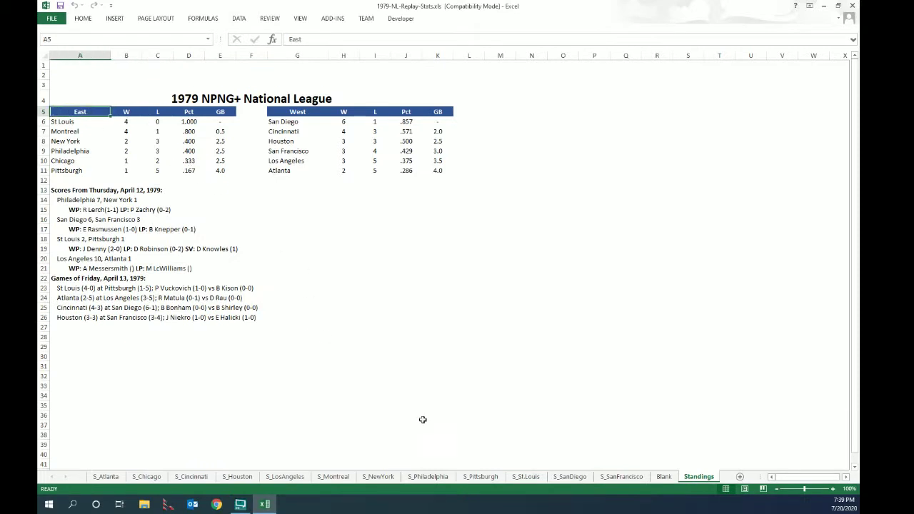
{"action": "right_click", "coordinate": [688, 477]}
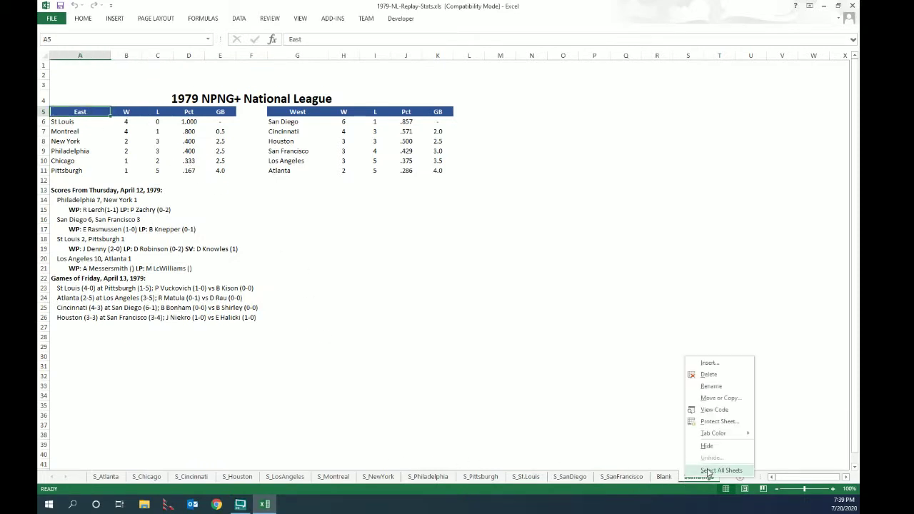
Insert a blank worksheet before Standings and name it 'New Standings'.
{"action": "left_click", "coordinate": [709, 364]}
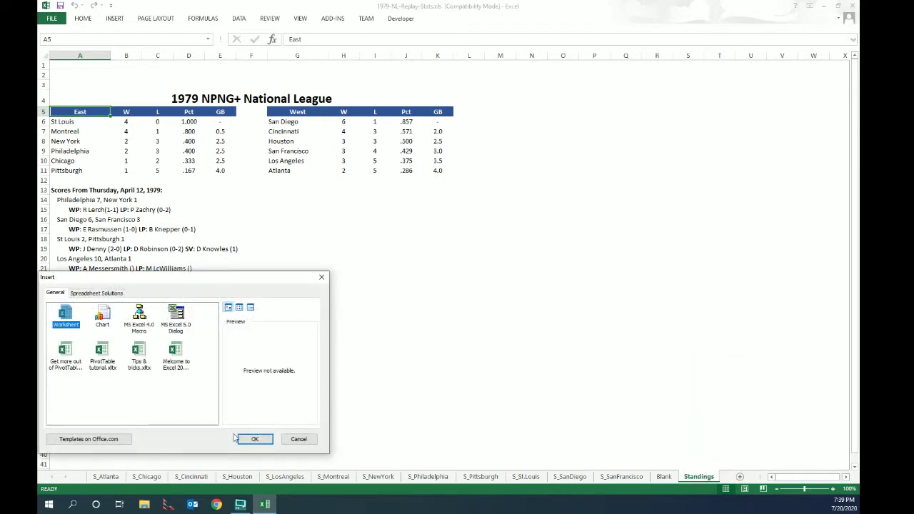
{"action": "left_click", "coordinate": [259, 438]}
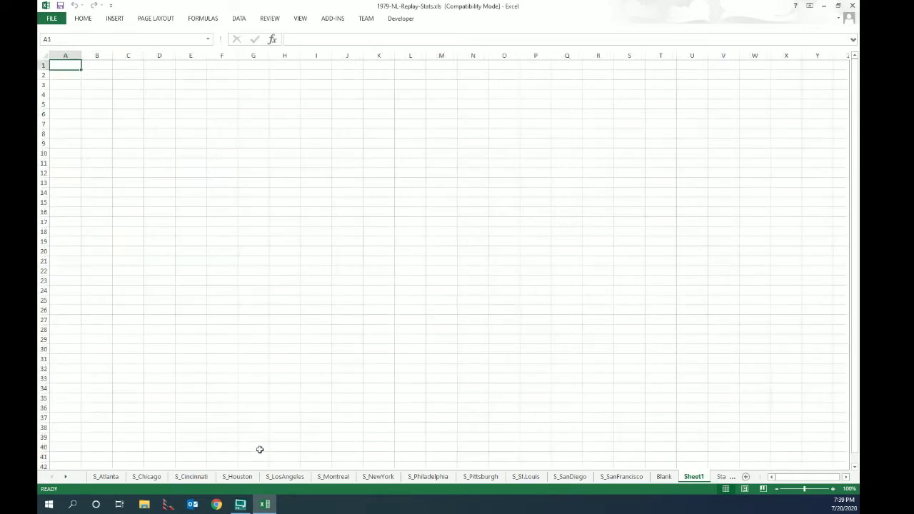
{"action": "right_click", "coordinate": [693, 478]}
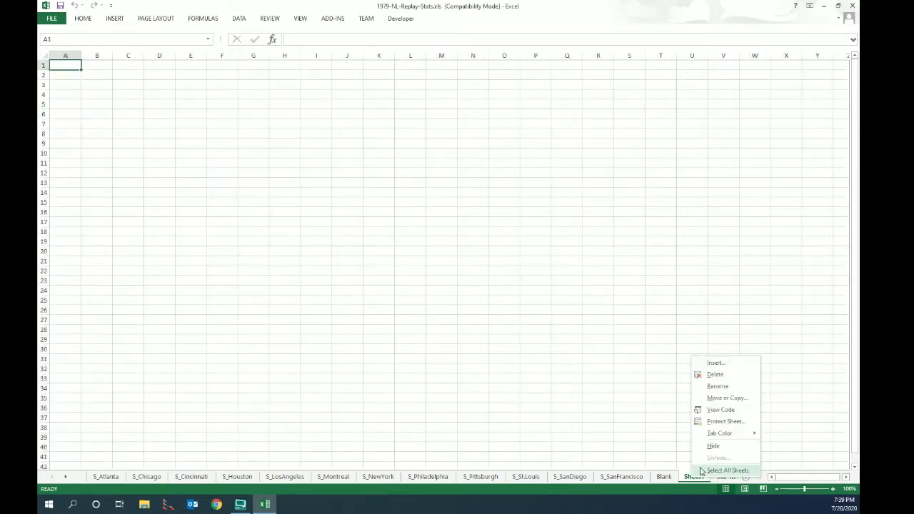
{"action": "left_click", "coordinate": [716, 385]}
{"action": "type", "text": "New St"}
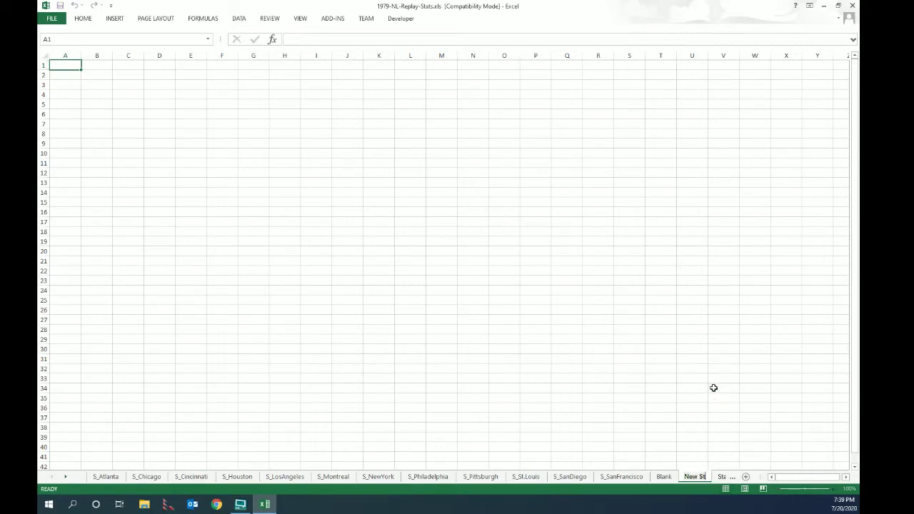
{"action": "type", "text": "andings"}
{"action": "key", "text": "Return"}
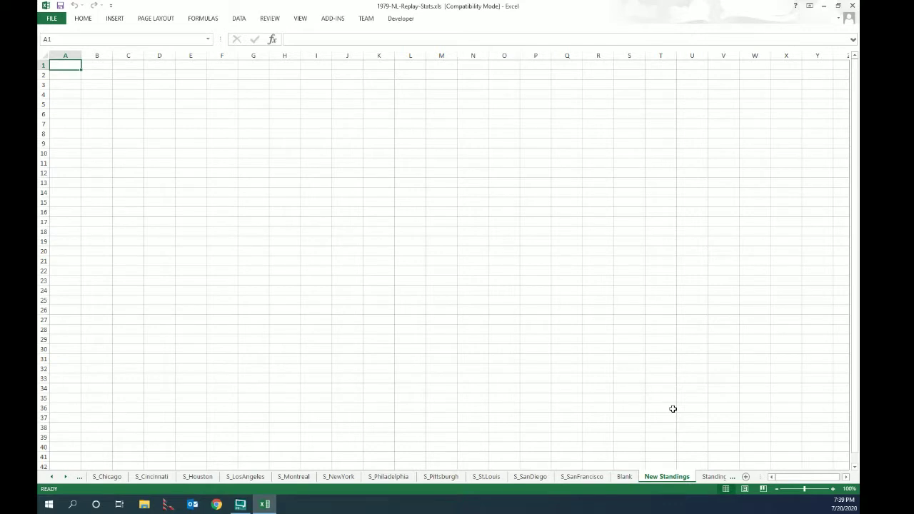
Select row 1 from column A to K for a merged, centred title, with the Home ribbon pinned.
{"action": "key", "text": "shift+Right"}
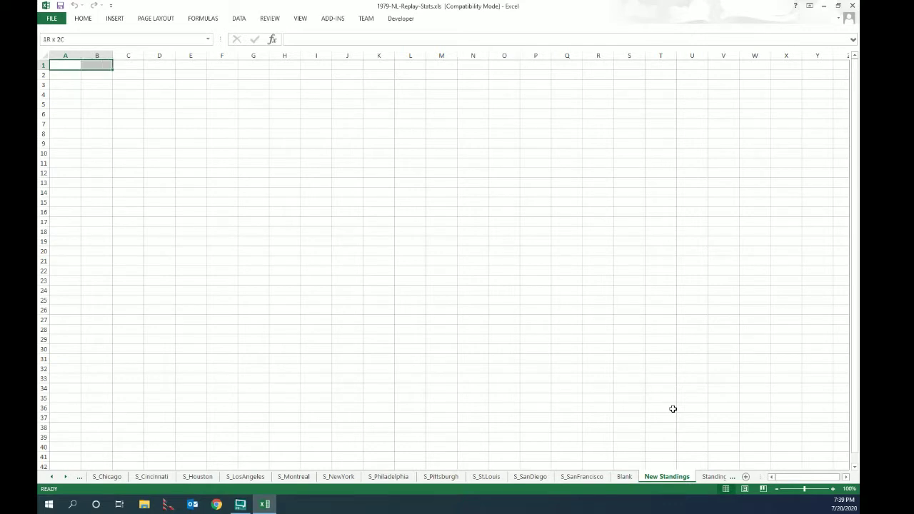
{"action": "key", "text": "shift+Left"}
{"action": "key", "text": "shift+Right"}
{"action": "key", "text": "shift+Right"}
{"action": "key", "text": "shift+Right"}
{"action": "key", "text": "shift+Right"}
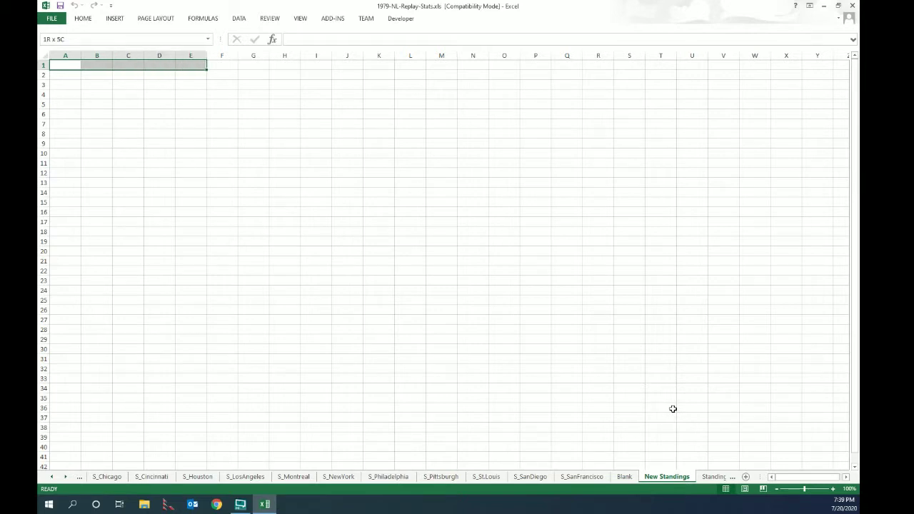
{"action": "key", "text": "shift+Right"}
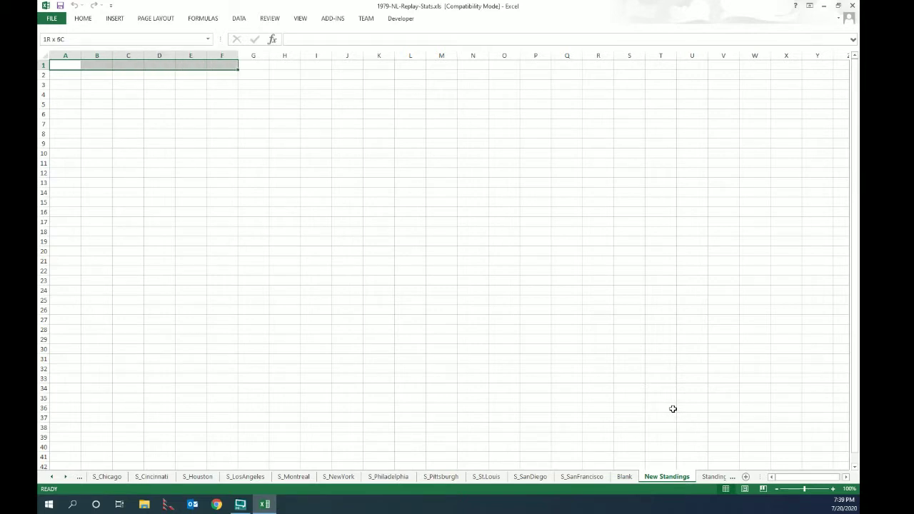
{"action": "key", "text": "shift+Right"}
{"action": "key", "text": "shift+Right"}
{"action": "key", "text": "shift+Left"}
{"action": "key", "text": "shift+Right"}
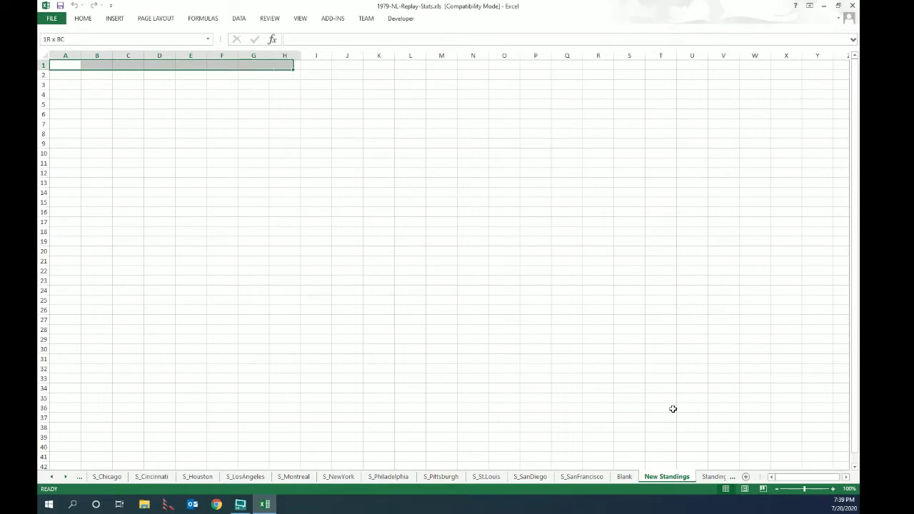
{"action": "key", "text": "shift+Right"}
{"action": "key", "text": "shift+Right"}
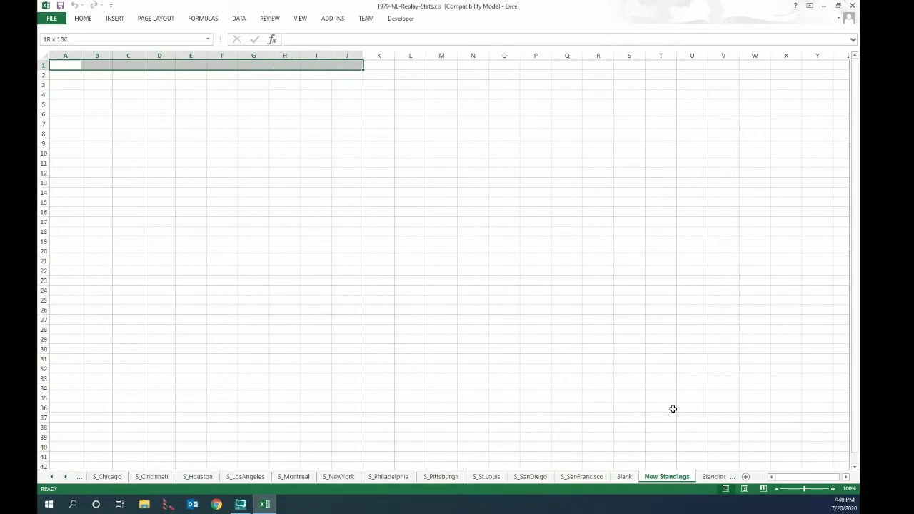
{"action": "key", "text": "shift+Right"}
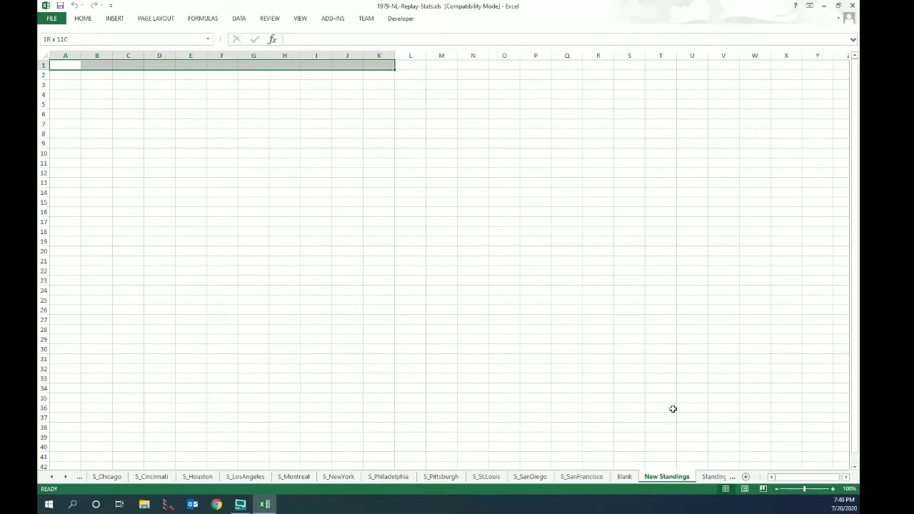
{"action": "left_click", "coordinate": [84, 20]}
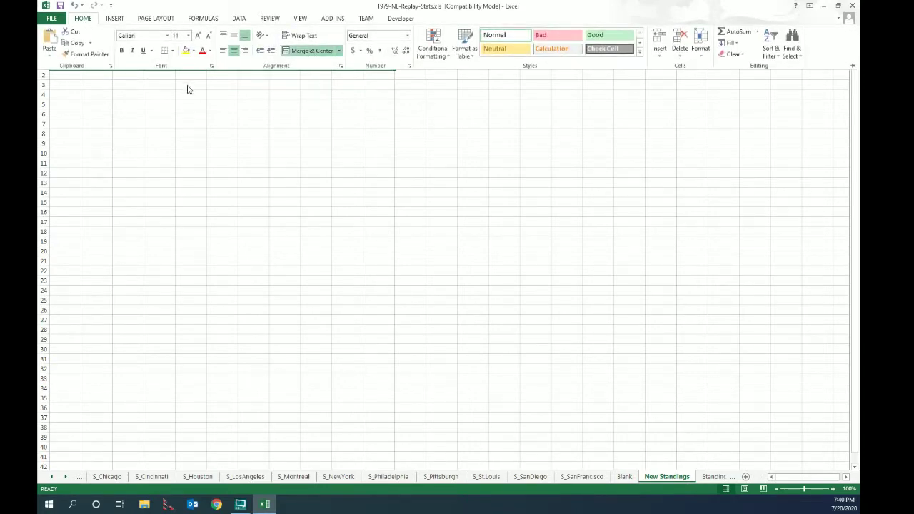
{"action": "left_click", "coordinate": [851, 66]}
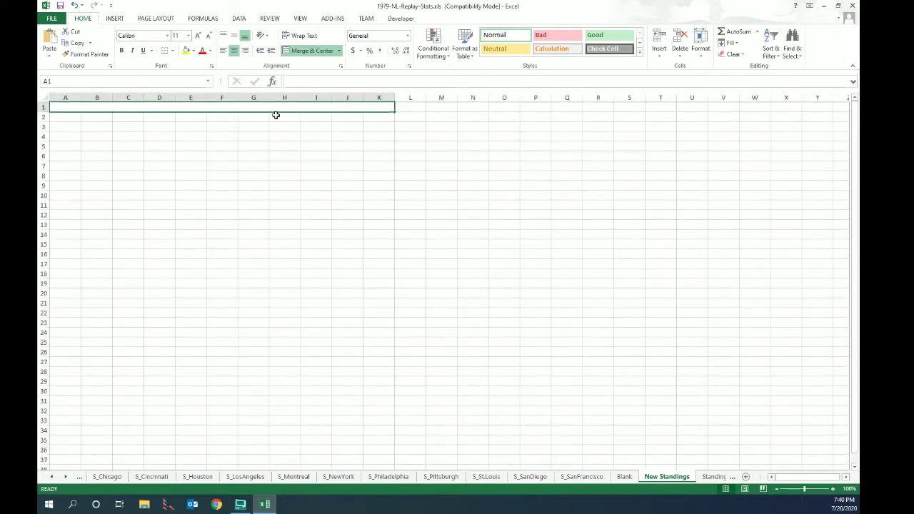
Enter the title '1979 NPNG+ Replay' and make it bold at 18 points.
{"action": "type", "text": "19"}
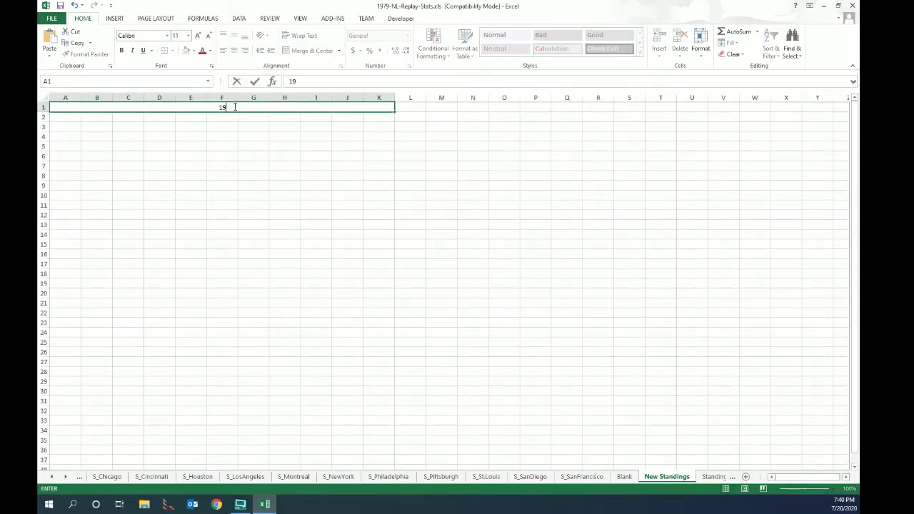
{"action": "type", "text": "79 NPNG+ Replay"}
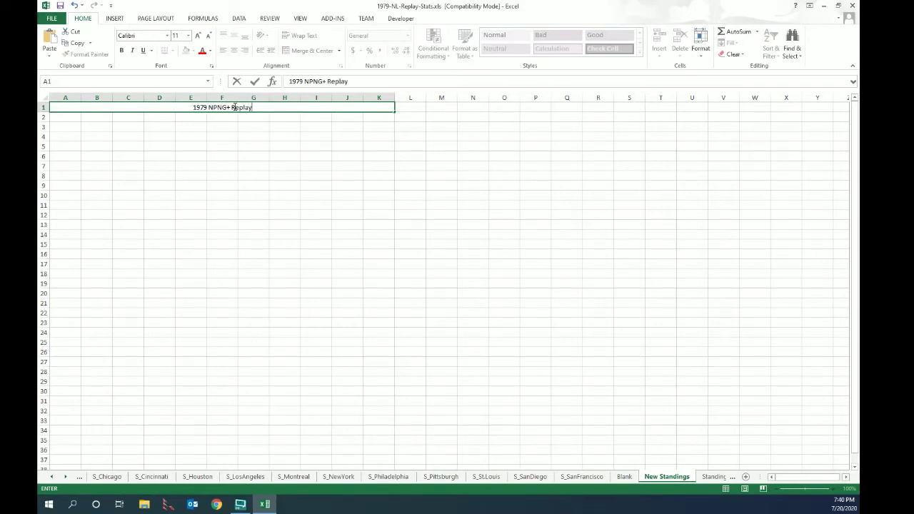
{"action": "key", "text": "Return"}
{"action": "key", "text": "Up"}
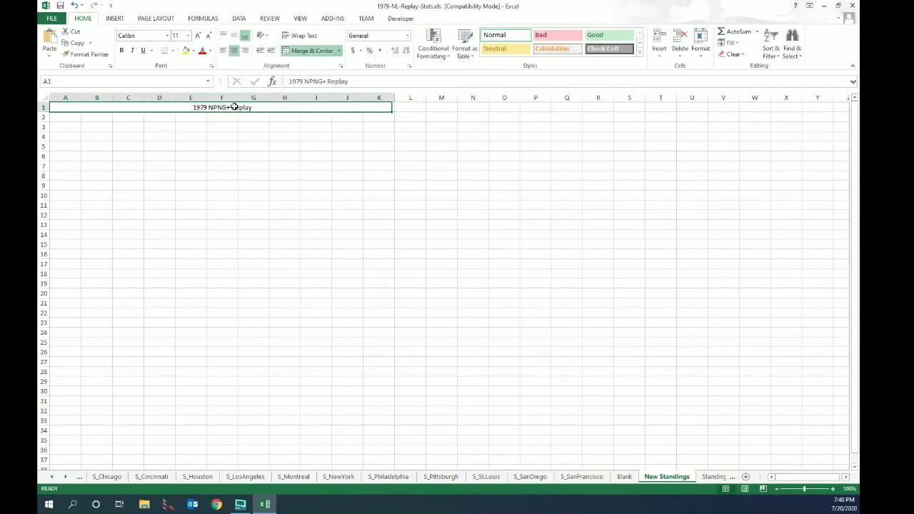
{"action": "left_click", "coordinate": [198, 36]}
{"action": "left_click", "coordinate": [198, 36]}
{"action": "left_click", "coordinate": [198, 36]}
{"action": "left_click", "coordinate": [198, 36]}
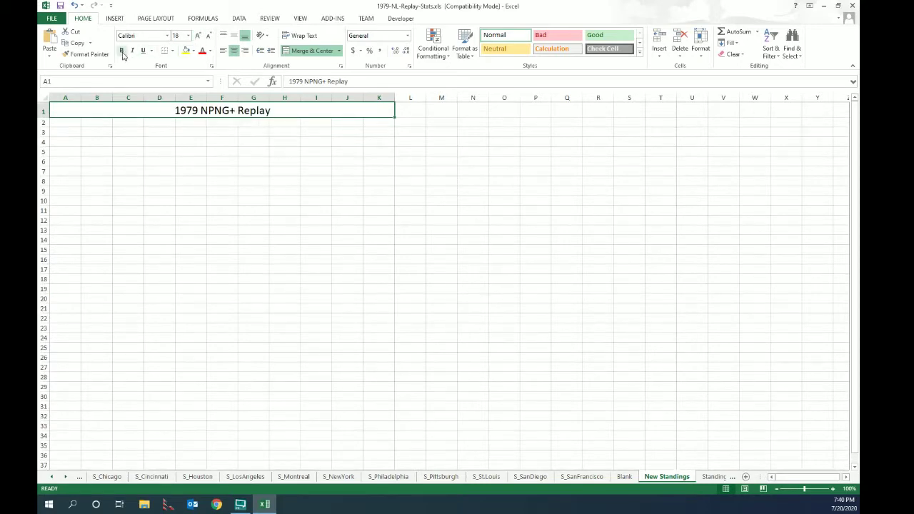
{"action": "left_click", "coordinate": [121, 50]}
{"action": "left_click", "coordinate": [73, 121]}
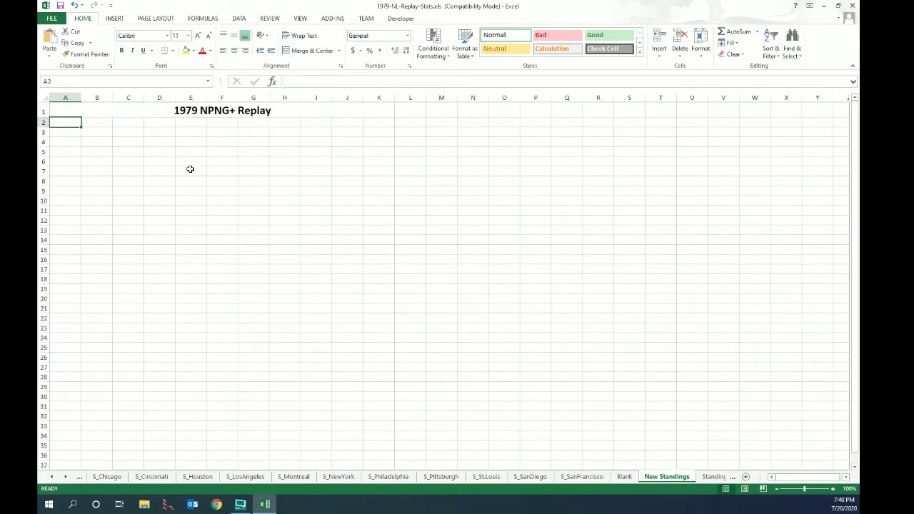
Enter the East headings East, W, L, Pct and GB in A2:E2.
{"action": "type", "text": "East"}
{"action": "key", "text": "Tab"}
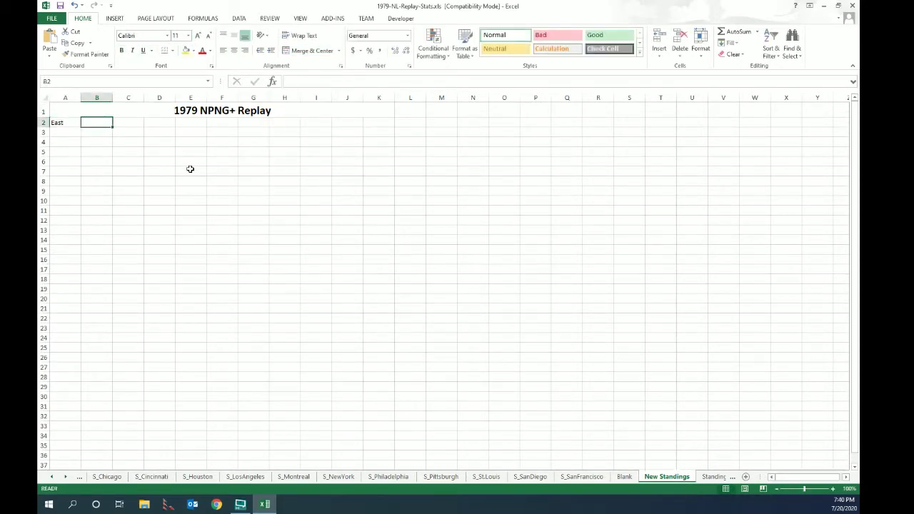
{"action": "type", "text": "W"}
{"action": "key", "text": "Tab"}
{"action": "type", "text": "L"}
{"action": "key", "text": "Tab"}
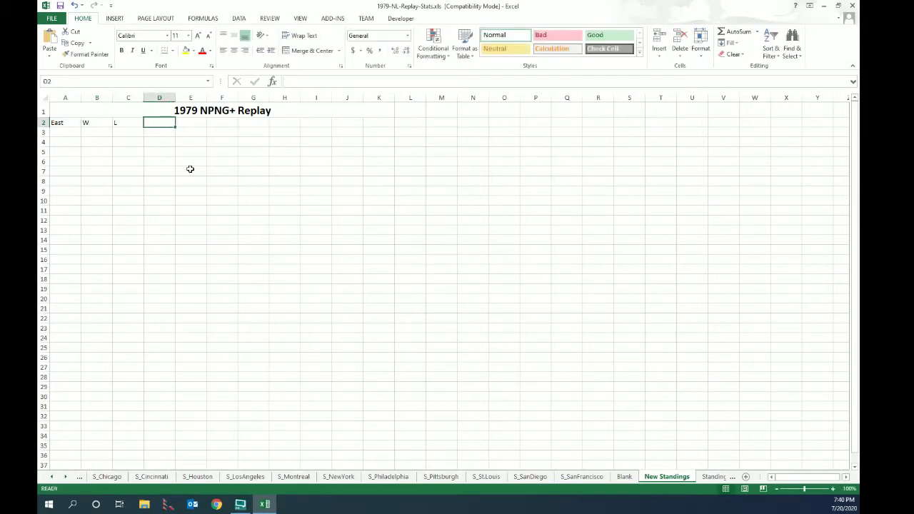
{"action": "type", "text": "Pct"}
{"action": "key", "text": "ctrl+Return"}
{"action": "key", "text": "Tab"}
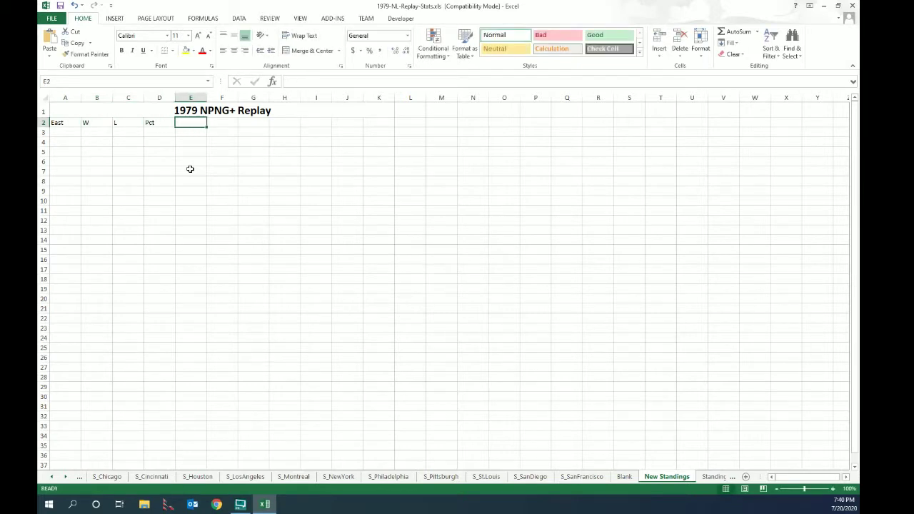
{"action": "type", "text": "GB"}
{"action": "key", "text": "Tab"}
Enter the West headings West, W, L, Pct and GB in G2:K2.
{"action": "key", "text": "Tab"}
{"action": "type", "text": "West"}
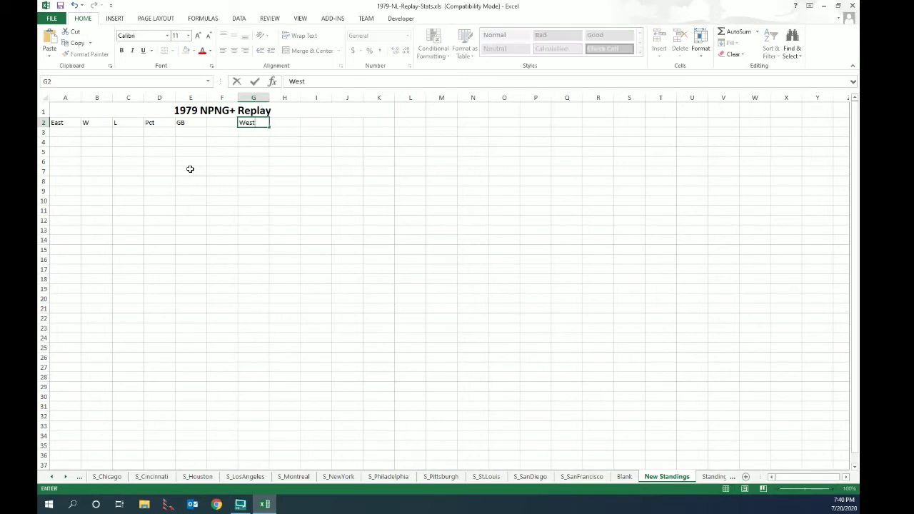
{"action": "key", "text": "Tab"}
{"action": "type", "text": "W"}
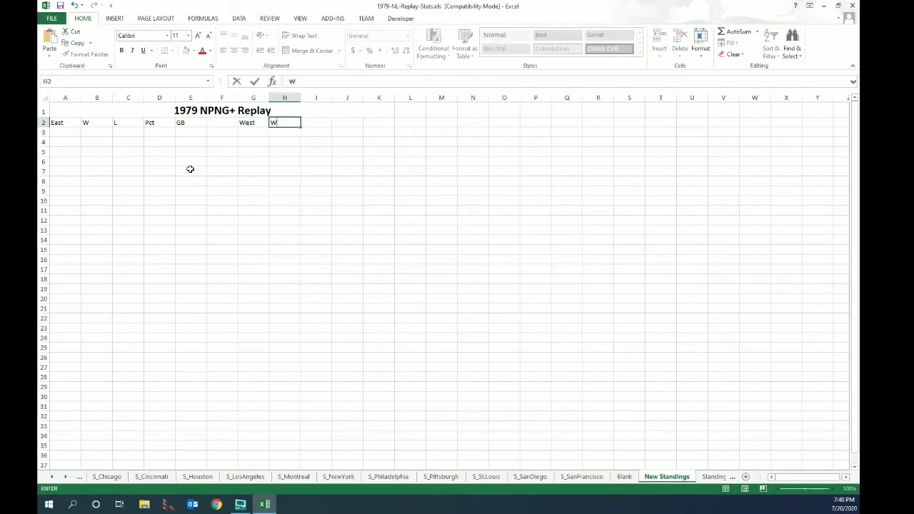
{"action": "key", "text": "Tab"}
{"action": "type", "text": "L"}
{"action": "key", "text": "Tab"}
{"action": "type", "text": "Pct"}
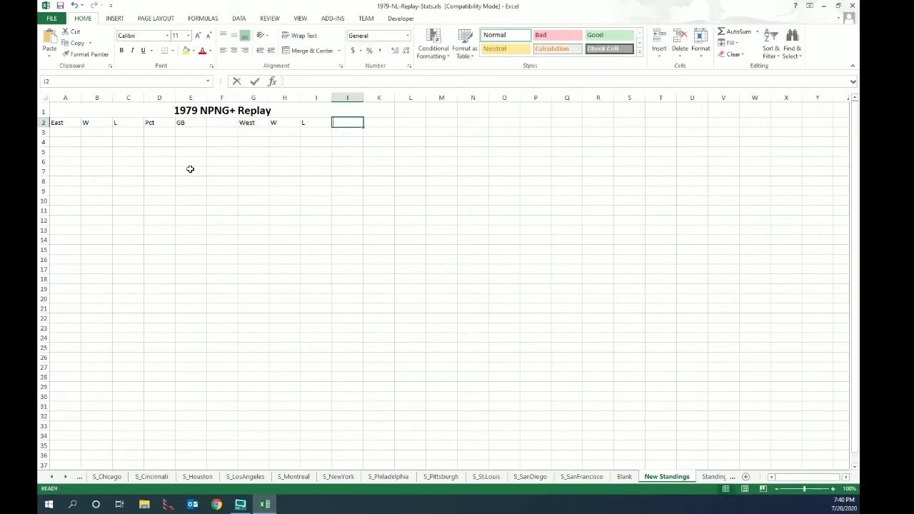
{"action": "key", "text": "Tab"}
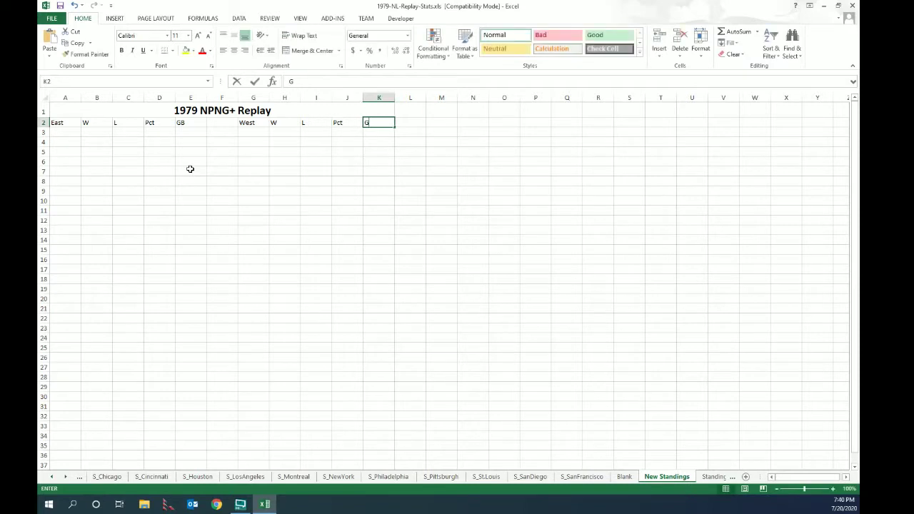
{"action": "type", "text": "GB"}
{"action": "key", "text": "Left"}
{"action": "key", "text": "Left"}
{"action": "key", "text": "Left"}
{"action": "key", "text": "Left"}
{"action": "key", "text": "Left"}
{"action": "key", "text": "Left"}
{"action": "key", "text": "Left"}
{"action": "key", "text": "Left"}
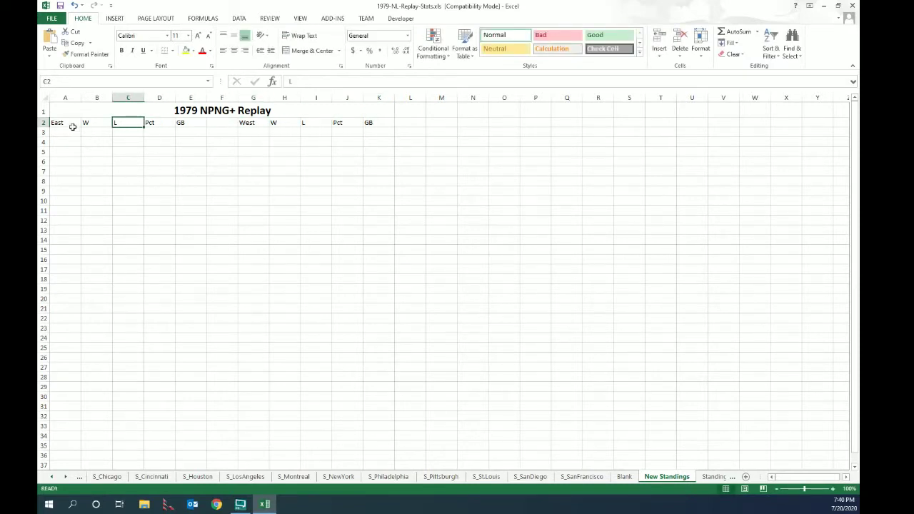
Center the row 2 headings, then left-align East in A2 and West in G2.
{"action": "left_click_drag", "start_coordinate": [72, 124], "coordinate": [378, 124]}
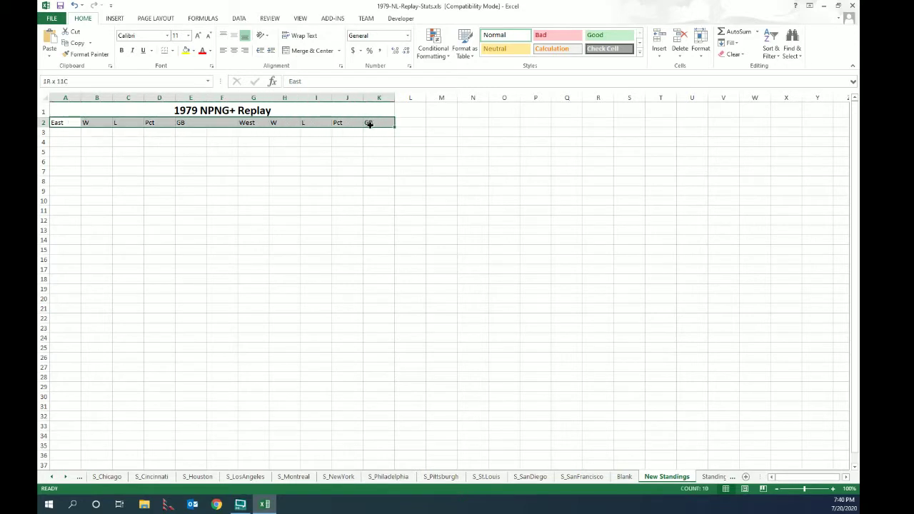
{"action": "left_click", "coordinate": [233, 50]}
{"action": "left_click", "coordinate": [67, 124]}
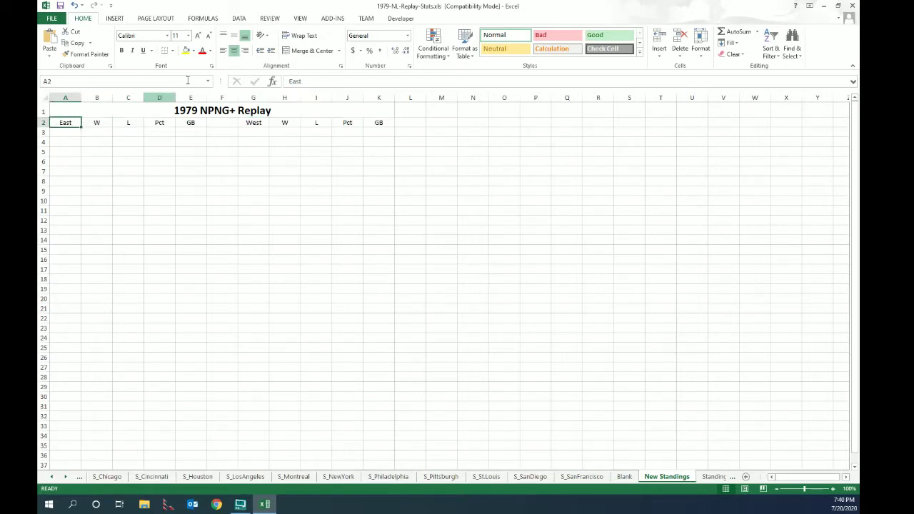
{"action": "left_click", "coordinate": [223, 50]}
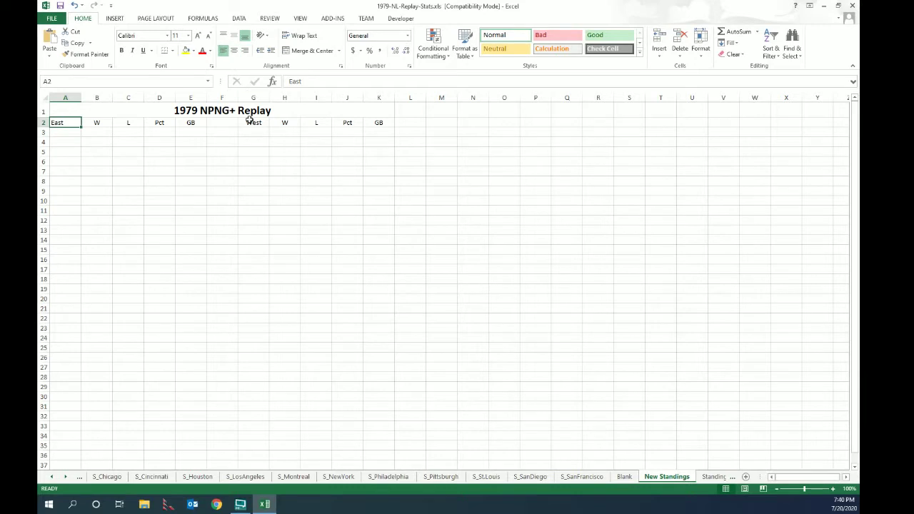
{"action": "left_click", "coordinate": [254, 123]}
{"action": "left_click", "coordinate": [223, 50]}
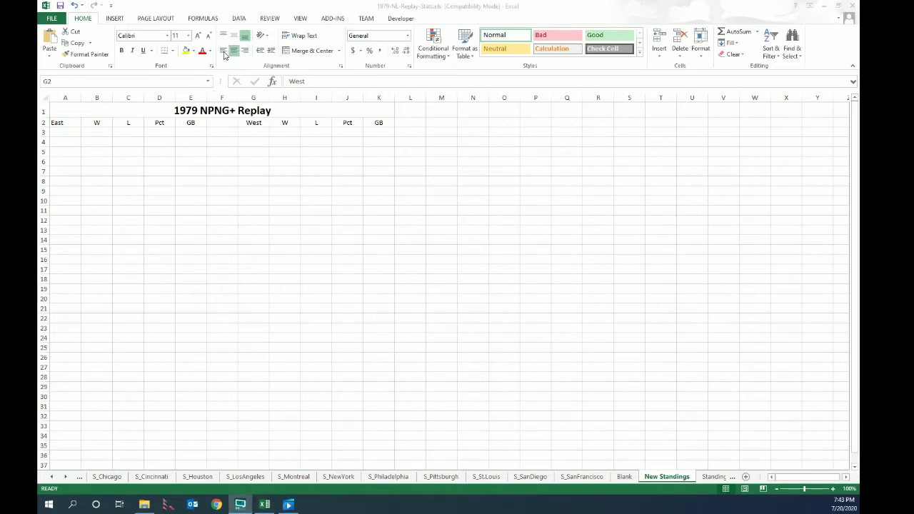
{"action": "left_click", "coordinate": [224, 51]}
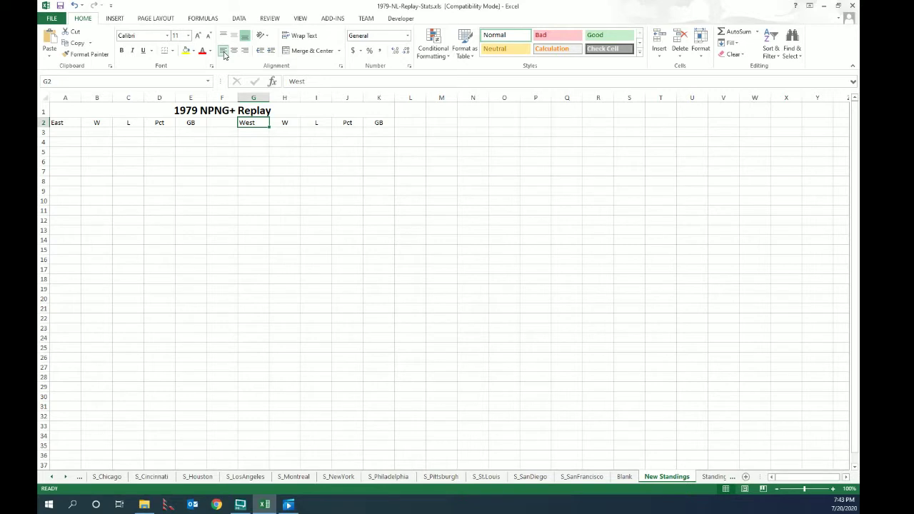
{"action": "left_click", "coordinate": [71, 132]}
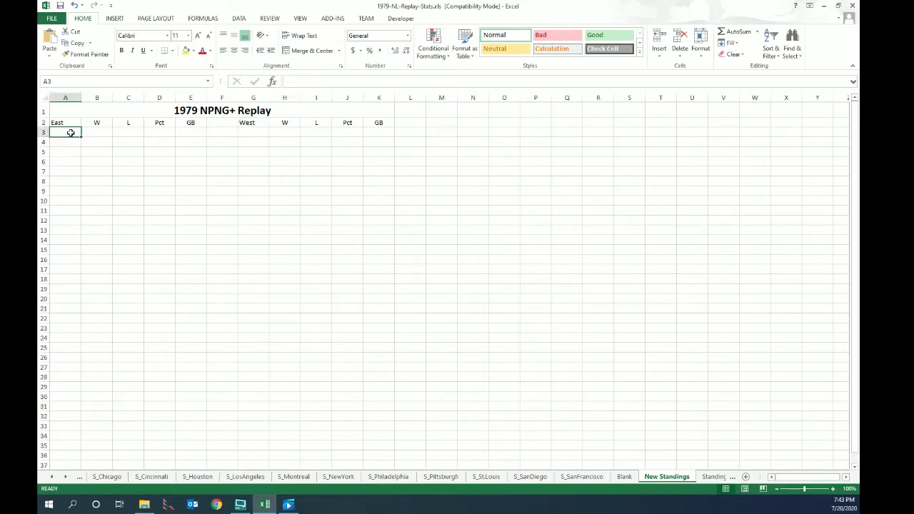
Enter East teams Chicago, Montreal, New York, Philadelphia, Pittsburgh and St Louis in A3:A8.
{"action": "type", "text": "Atlan"}
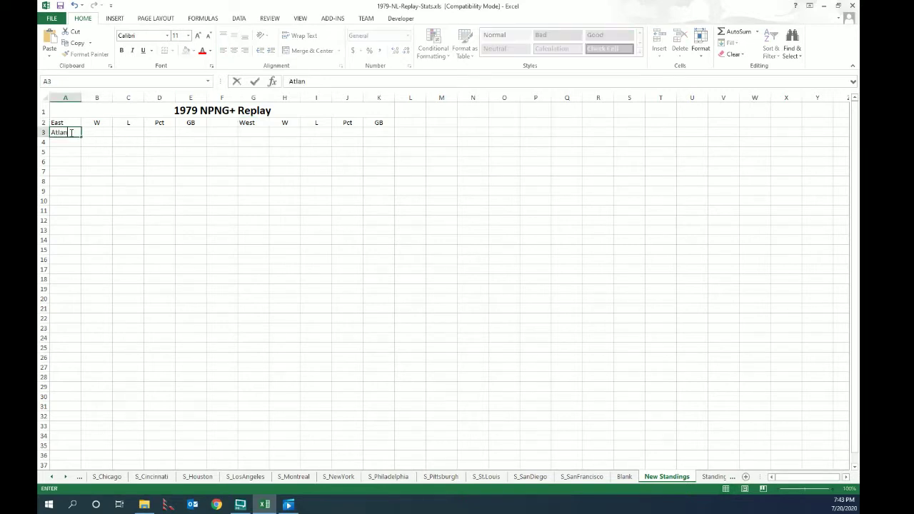
{"action": "key", "text": "BackSpace"}
{"action": "key", "text": "BackSpace"}
{"action": "key", "text": "BackSpace"}
{"action": "key", "text": "BackSpace"}
{"action": "key", "text": "BackSpace"}
{"action": "type", "text": "Chicago"}
{"action": "key", "text": "Return"}
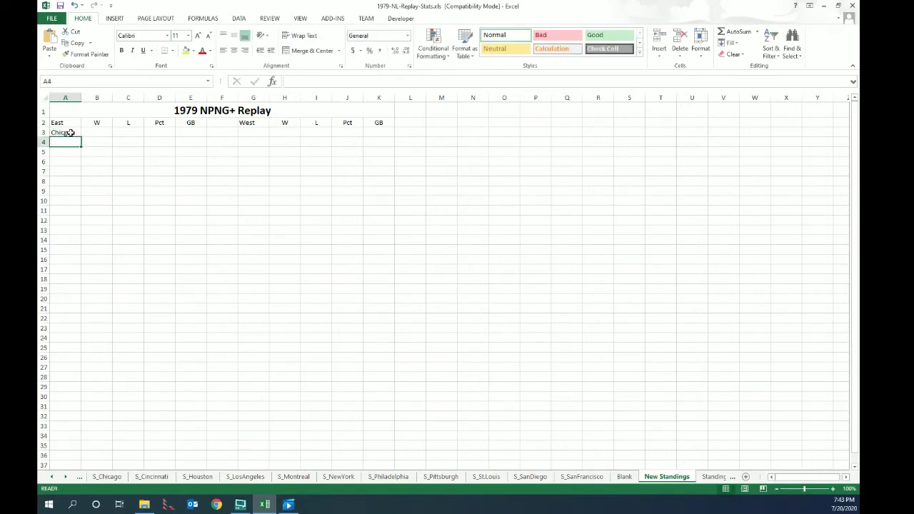
{"action": "type", "text": "Montreal"}
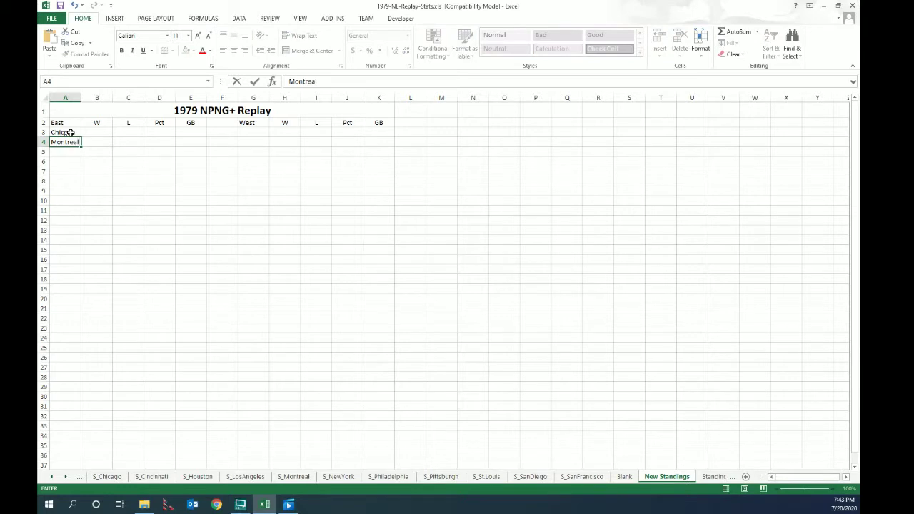
{"action": "key", "text": "Return"}
{"action": "type", "text": "New York"}
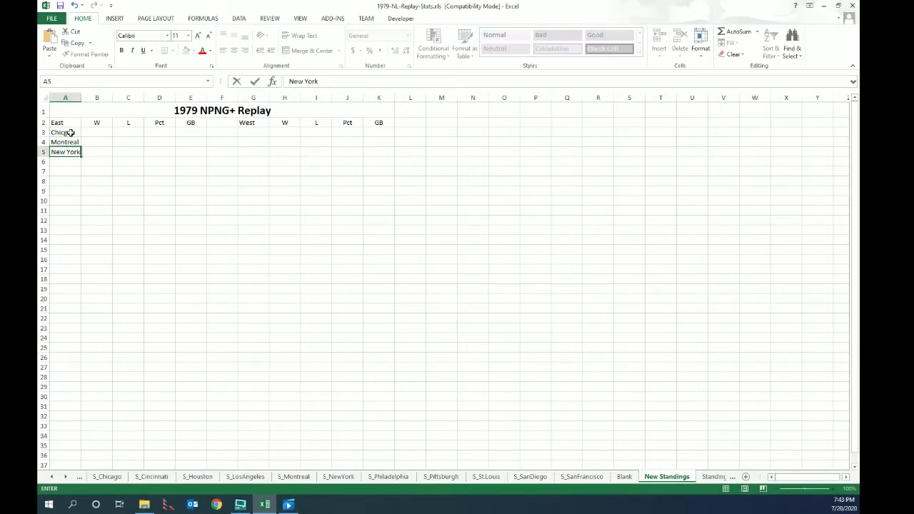
{"action": "key", "text": "Return"}
{"action": "type", "text": "Philadelp"}
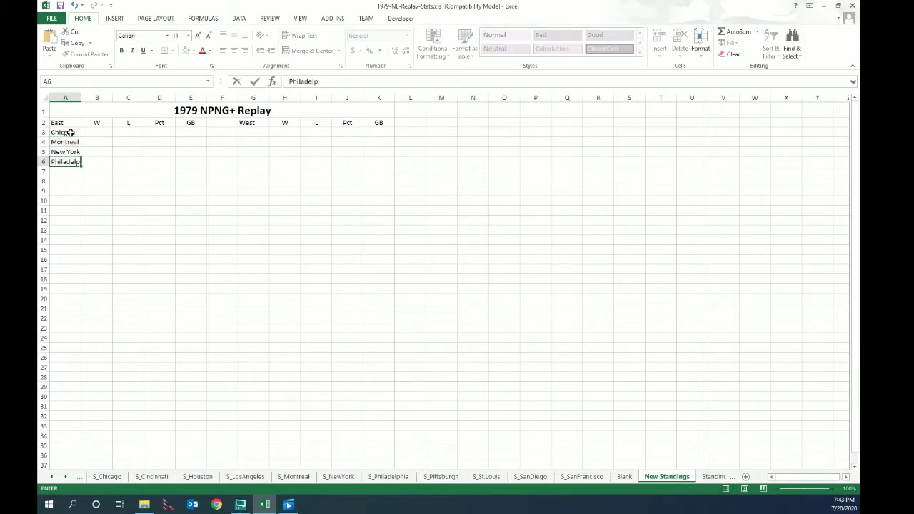
{"action": "type", "text": "hia"}
{"action": "key", "text": "Return"}
{"action": "type", "text": "Pittsb"}
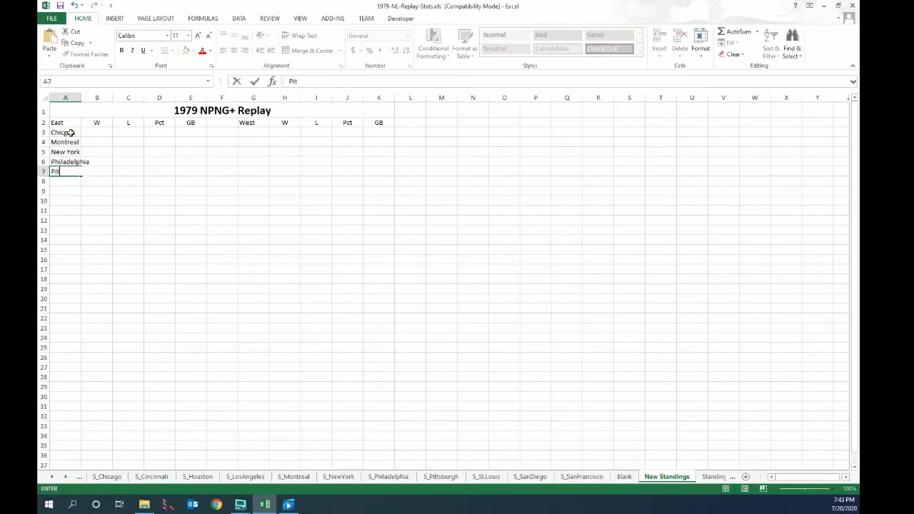
{"action": "type", "text": "urgh"}
{"action": "key", "text": "Return"}
{"action": "type", "text": "St"}
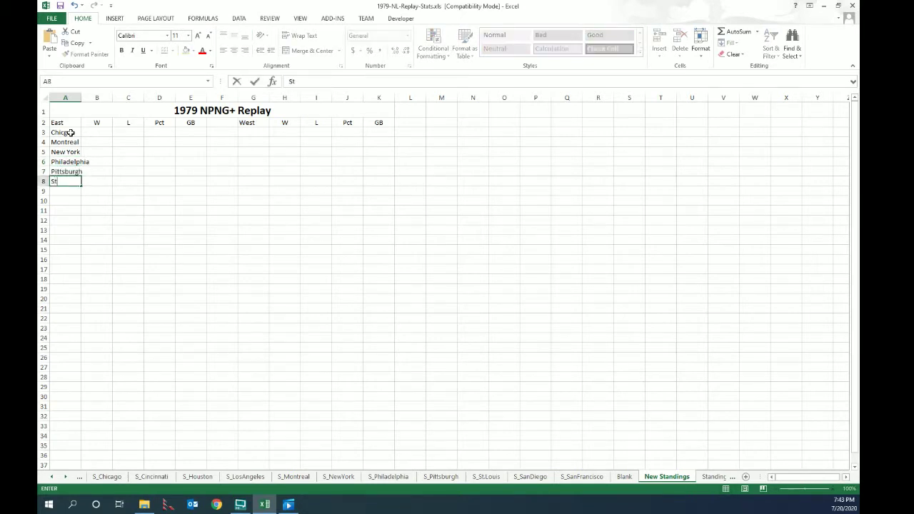
{"action": "type", "text": " Louis"}
{"action": "key", "text": "Return"}
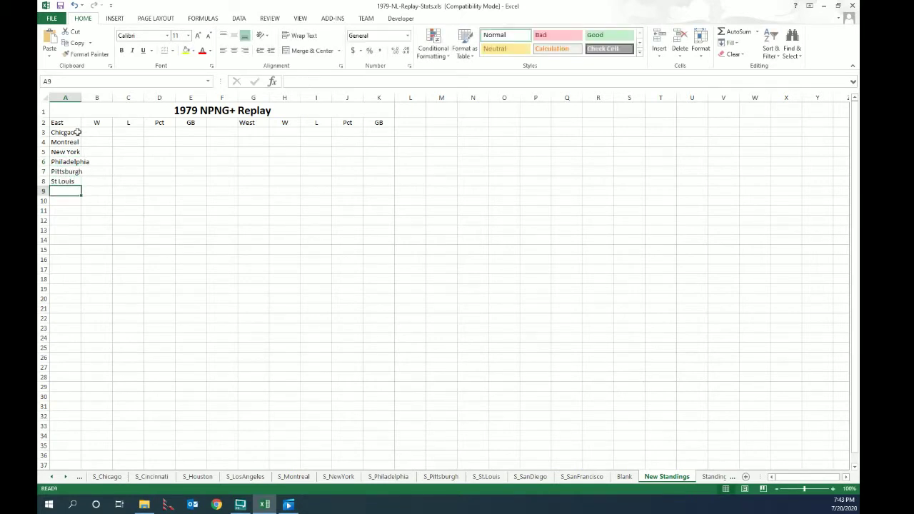
Enter West teams Atlanta, Cincinnati, Houston, Los Angeles, San Diego and San Francisco in G3:G8.
{"action": "left_click", "coordinate": [248, 134]}
{"action": "type", "text": "Atlanat"}
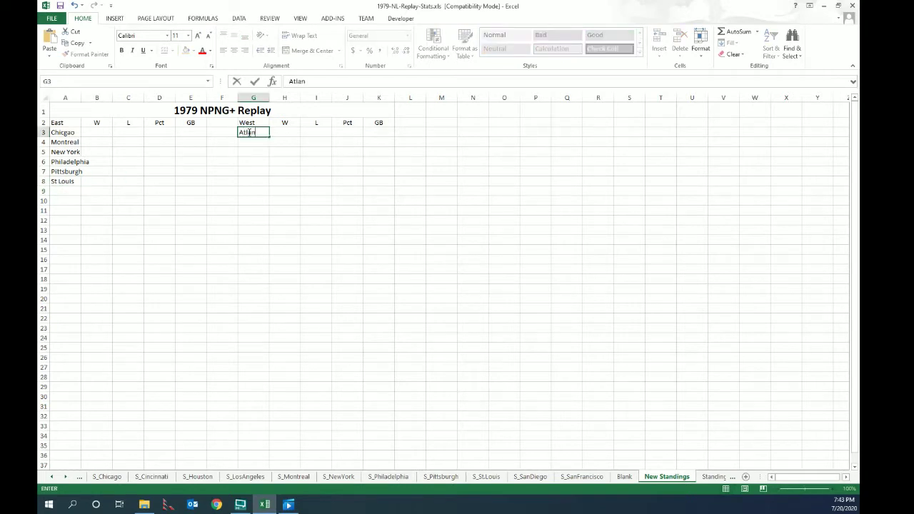
{"action": "key", "text": "BackSpace"}
{"action": "key", "text": "BackSpace"}
{"action": "type", "text": "ta"}
{"action": "key", "text": "Return"}
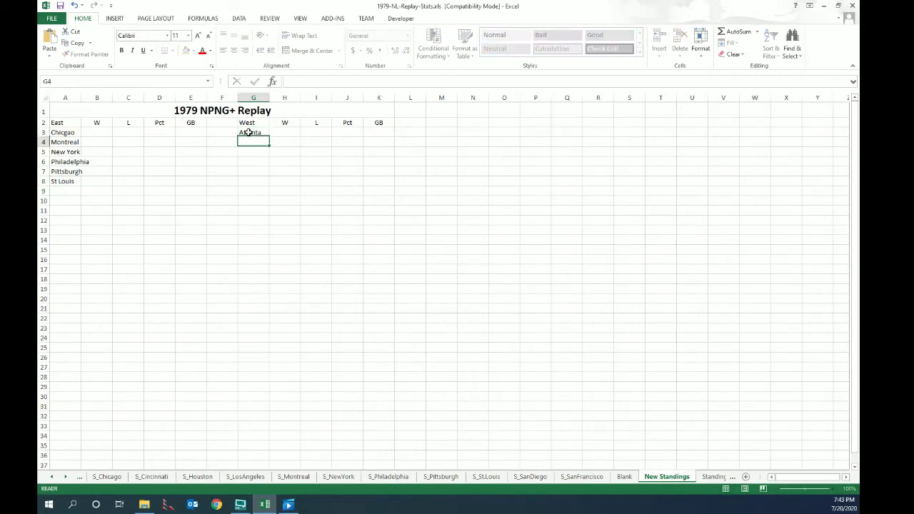
{"action": "type", "text": "Cincinnati"}
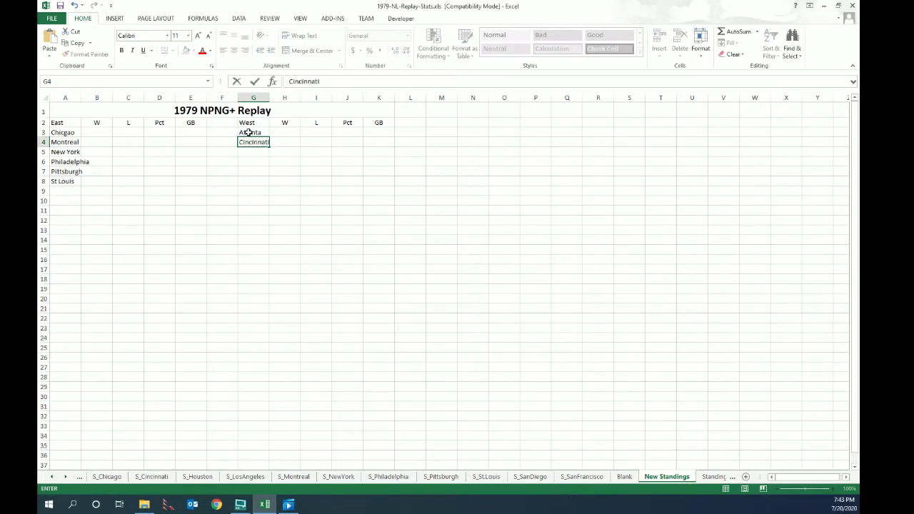
{"action": "key", "text": "Return"}
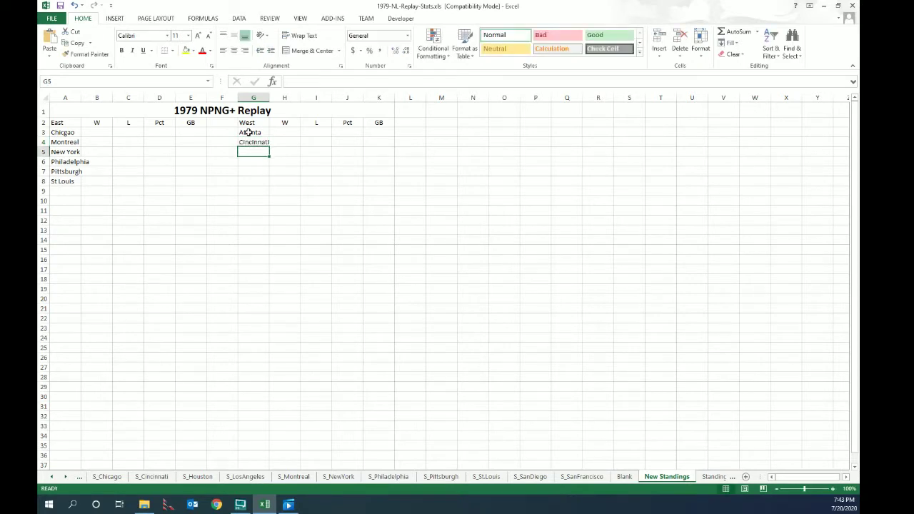
{"action": "type", "text": "Houston"}
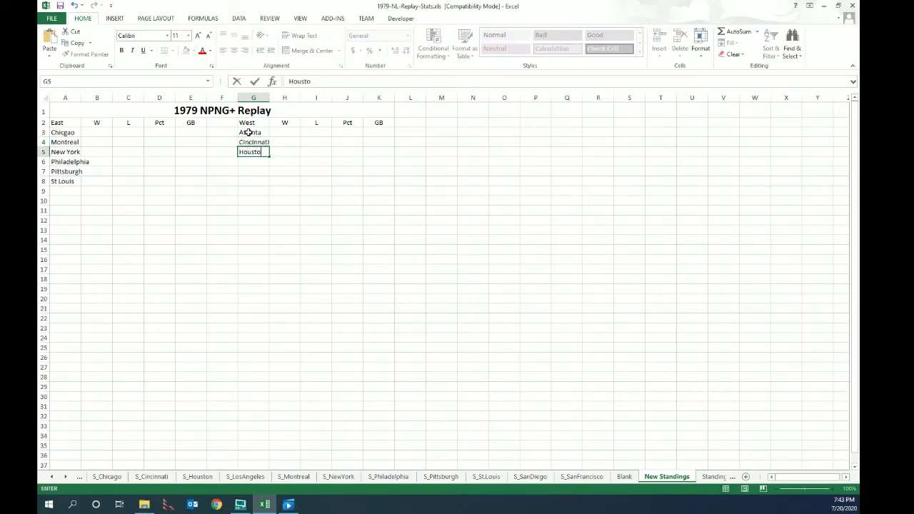
{"action": "key", "text": "Return"}
{"action": "type", "text": "Los Angeles"}
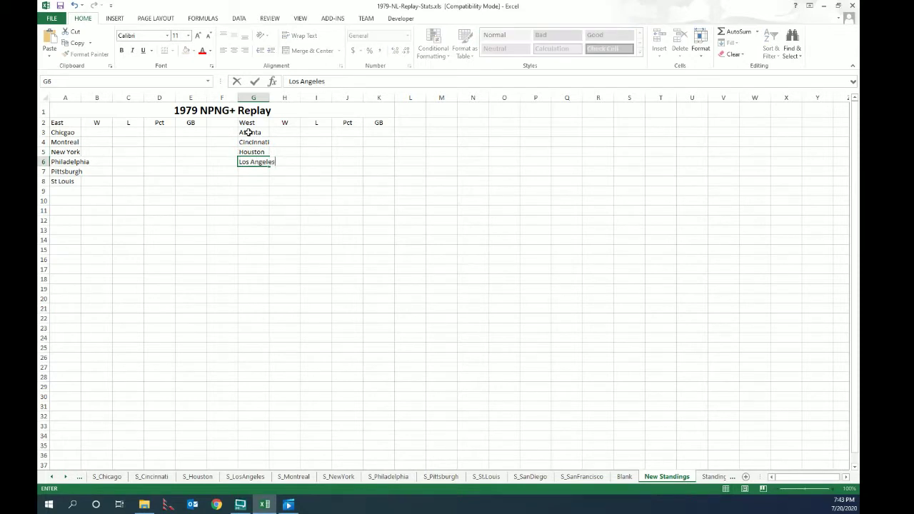
{"action": "key", "text": "Return"}
{"action": "type", "text": "San Diego"}
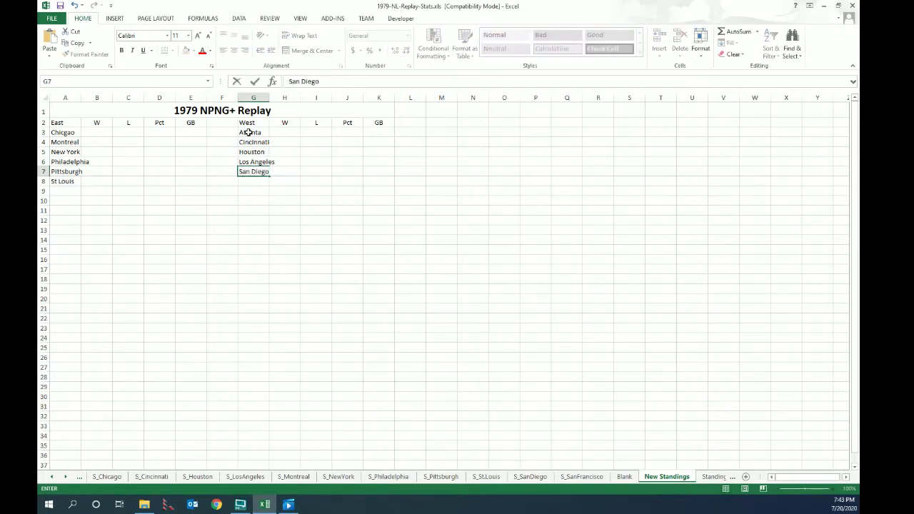
{"action": "key", "text": "Return"}
{"action": "type", "text": "San Franc"}
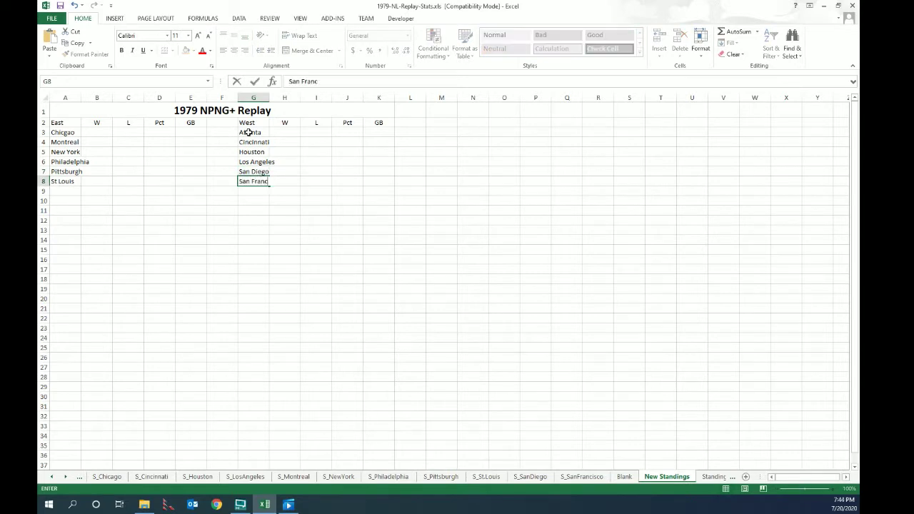
{"action": "type", "text": "isco"}
{"action": "key", "text": "Return"}
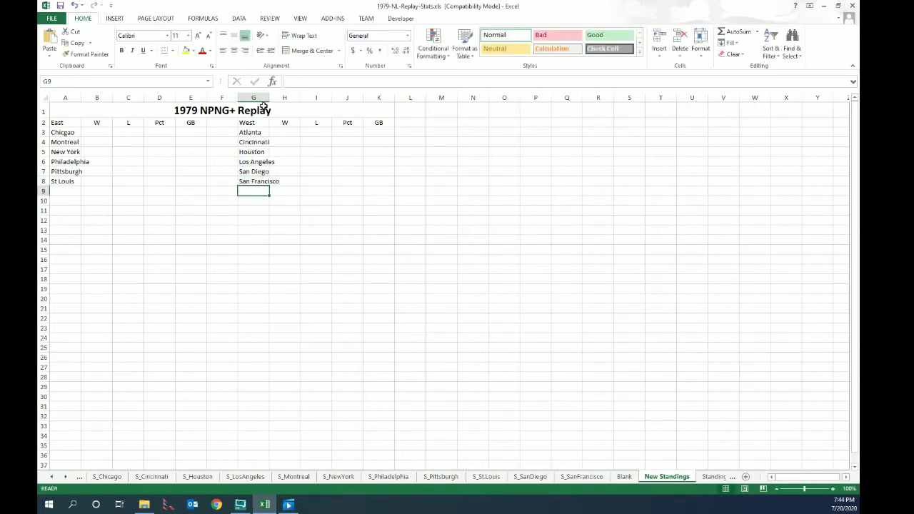
{"action": "left_click", "coordinate": [269, 98]}
Set column G's width to 15 to fit the West team names.
{"action": "left_click_drag", "start_coordinate": [269, 97], "coordinate": [269, 97]}
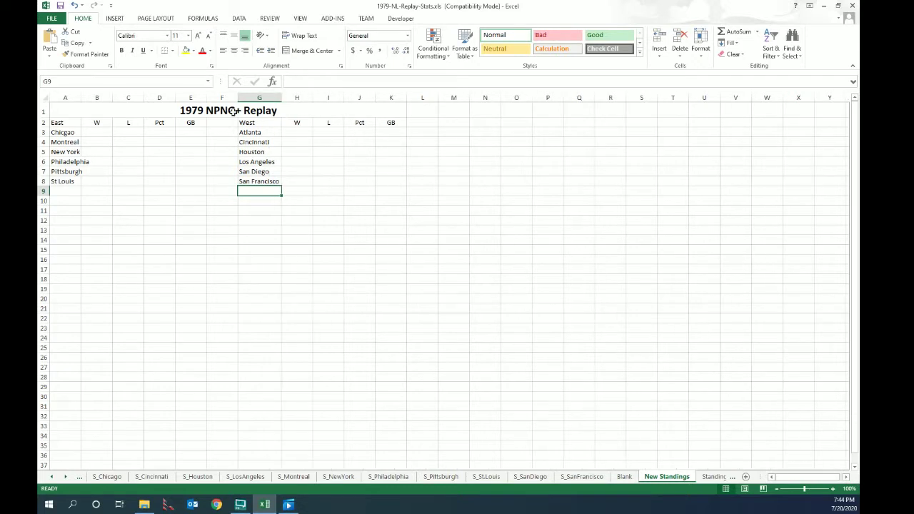
{"action": "double_click", "coordinate": [81, 98]}
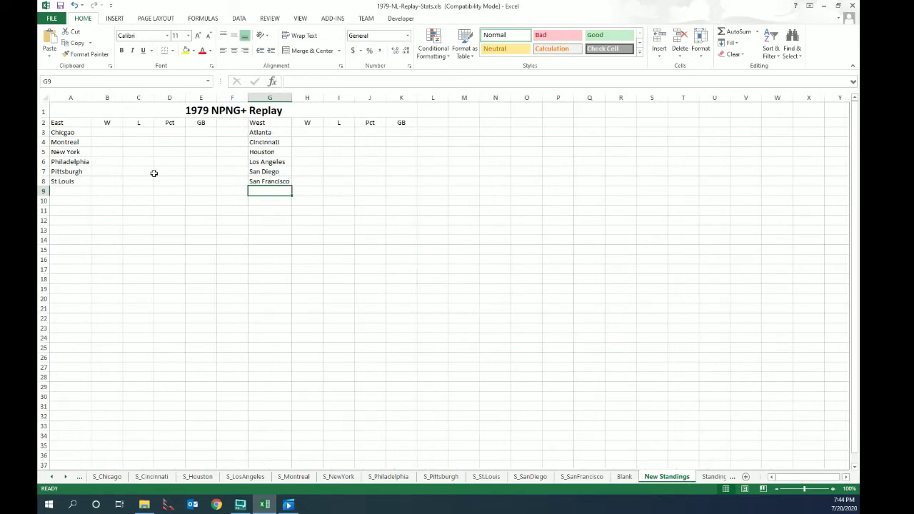
{"action": "left_click", "coordinate": [269, 97]}
{"action": "right_click", "coordinate": [275, 98]}
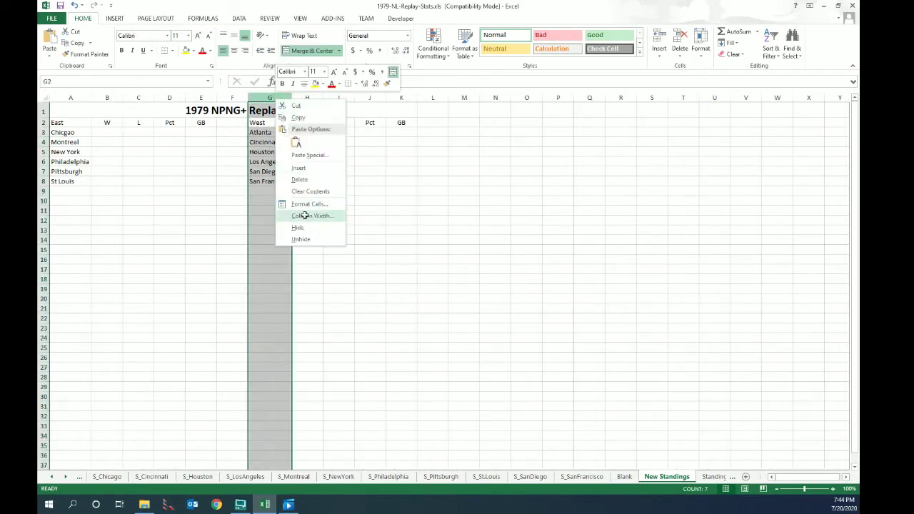
{"action": "left_click", "coordinate": [304, 215]}
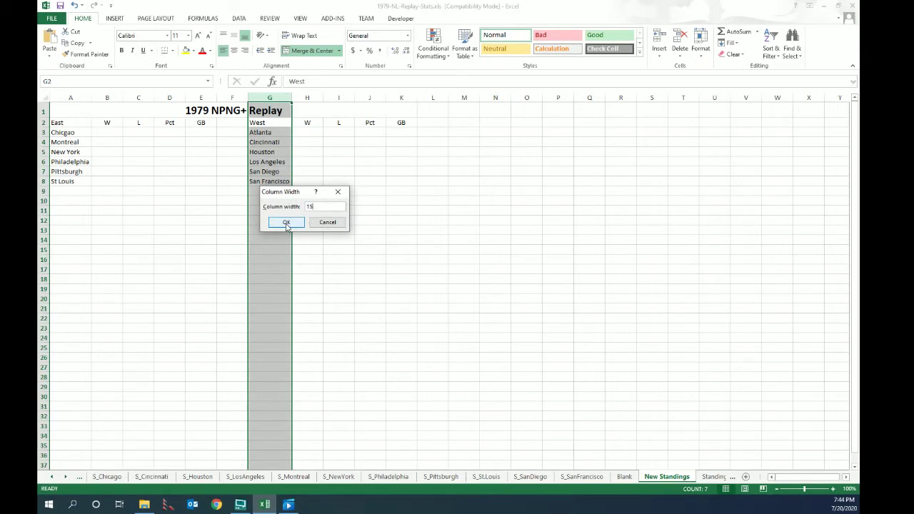
{"action": "left_click", "coordinate": [287, 222]}
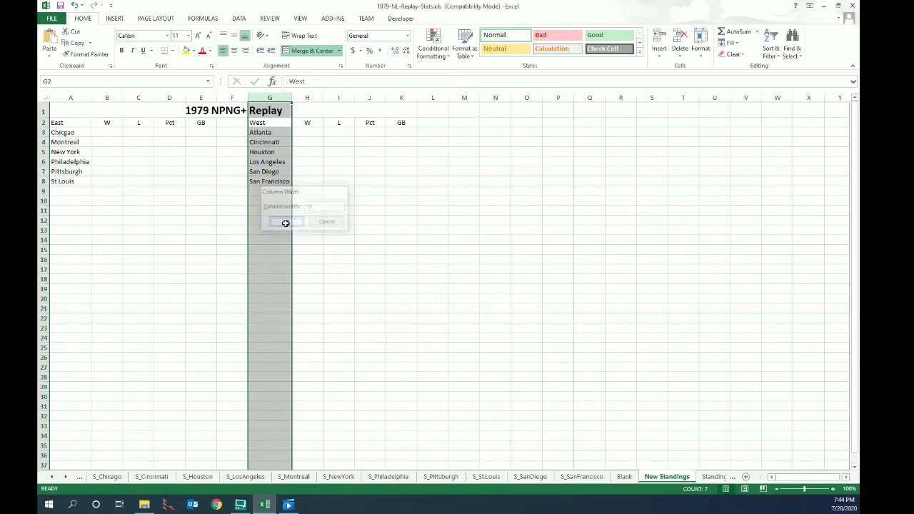
Set column A's width to 15, then switch to the S_Houston sheet.
{"action": "left_click", "coordinate": [89, 98]}
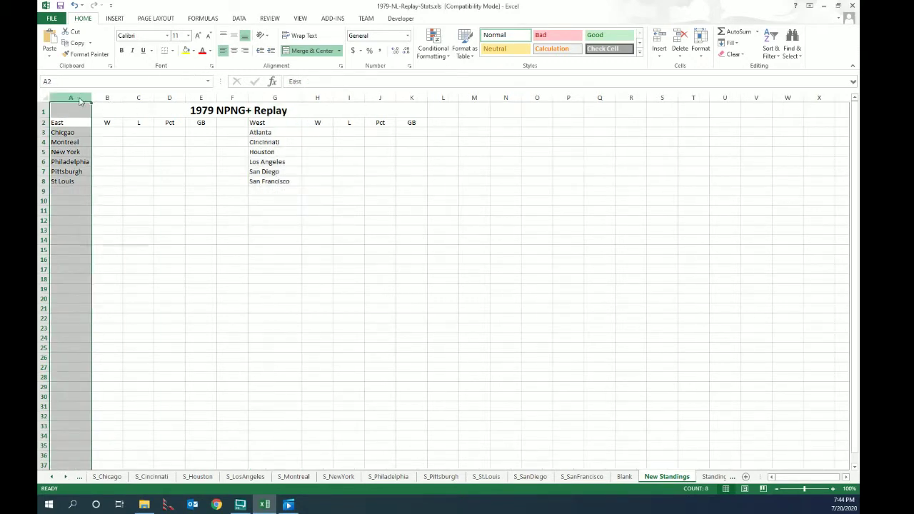
{"action": "right_click", "coordinate": [78, 98]}
{"action": "left_click", "coordinate": [107, 200]}
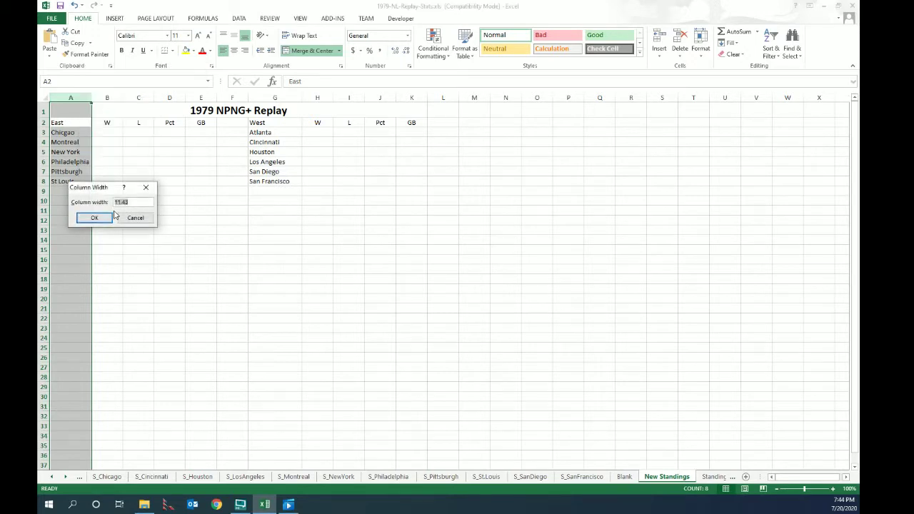
{"action": "key", "text": "Return"}
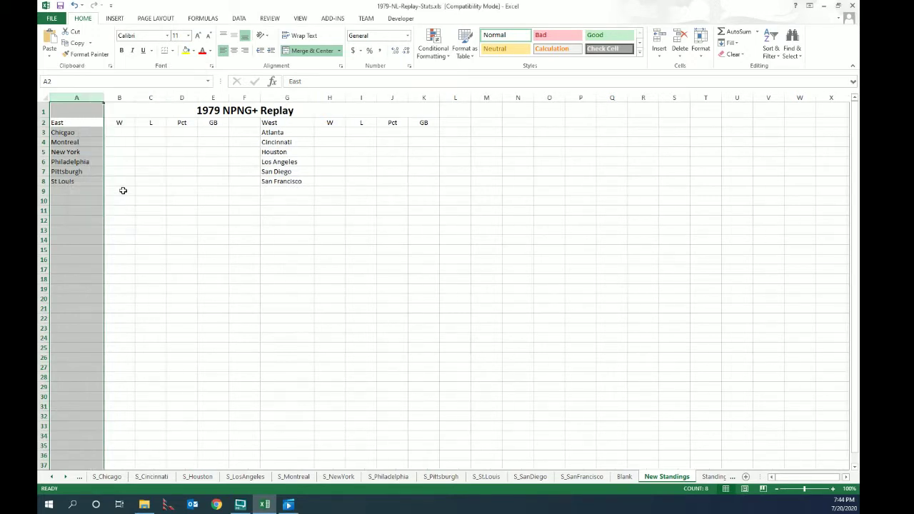
{"action": "left_click", "coordinate": [120, 190]}
{"action": "left_click", "coordinate": [197, 476]}
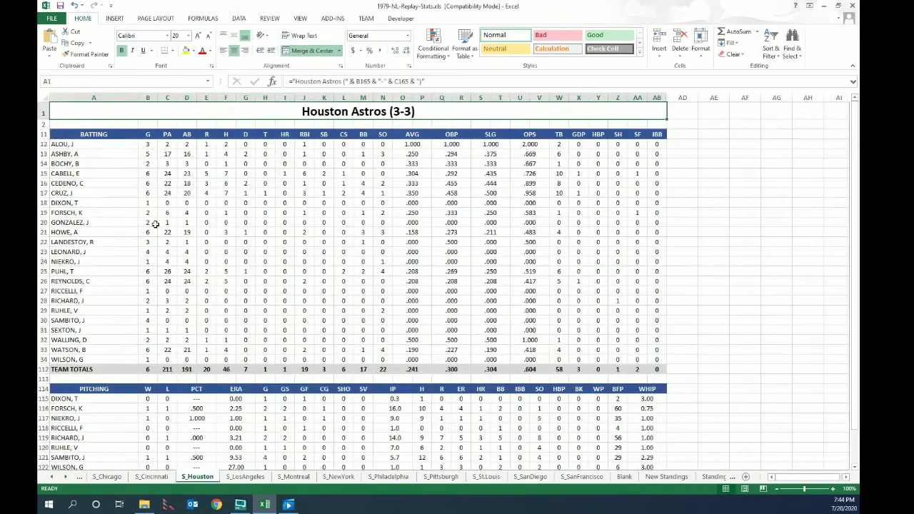
Copy the S_Houston BATTING header's blue style onto New Standings row 2, A2:K2.
{"action": "left_click", "coordinate": [115, 135]}
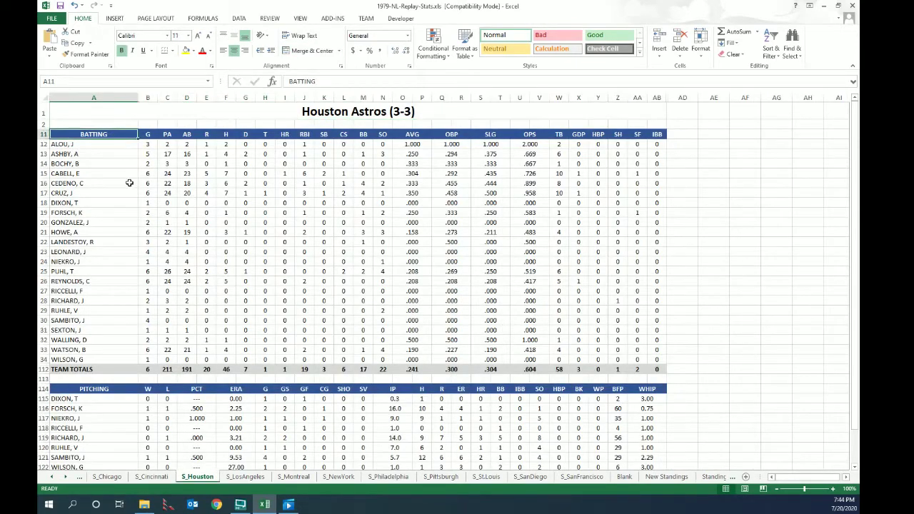
{"action": "left_click", "coordinate": [85, 55]}
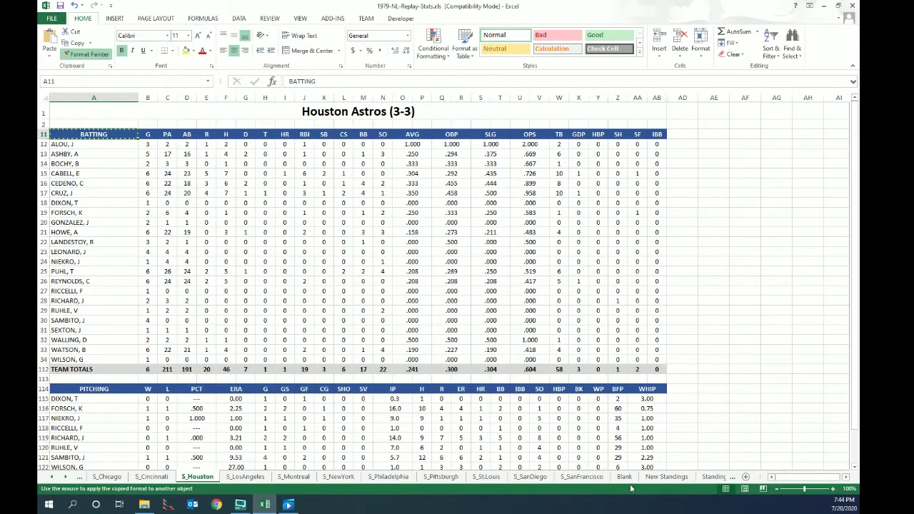
{"action": "left_click", "coordinate": [666, 476]}
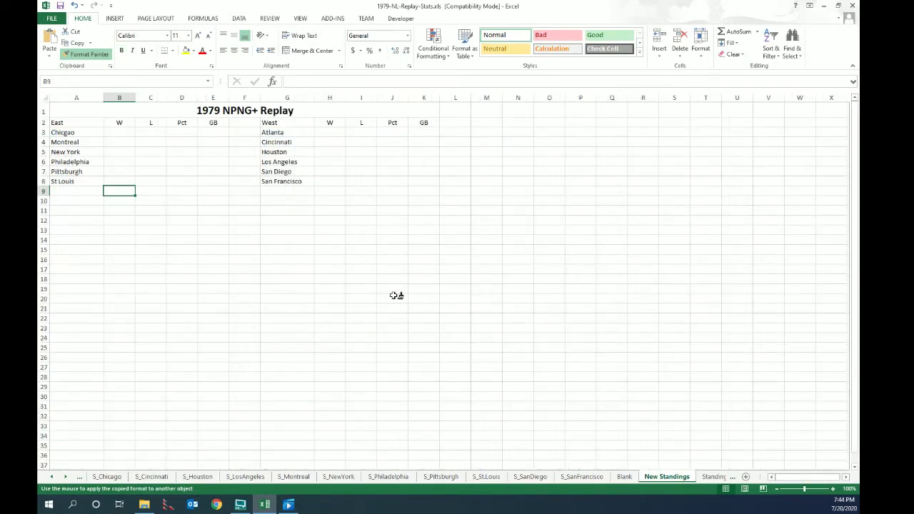
{"action": "left_click_drag", "start_coordinate": [97, 123], "coordinate": [419, 127]}
{"action": "left_click", "coordinate": [382, 192]}
{"action": "left_click", "coordinate": [90, 125]}
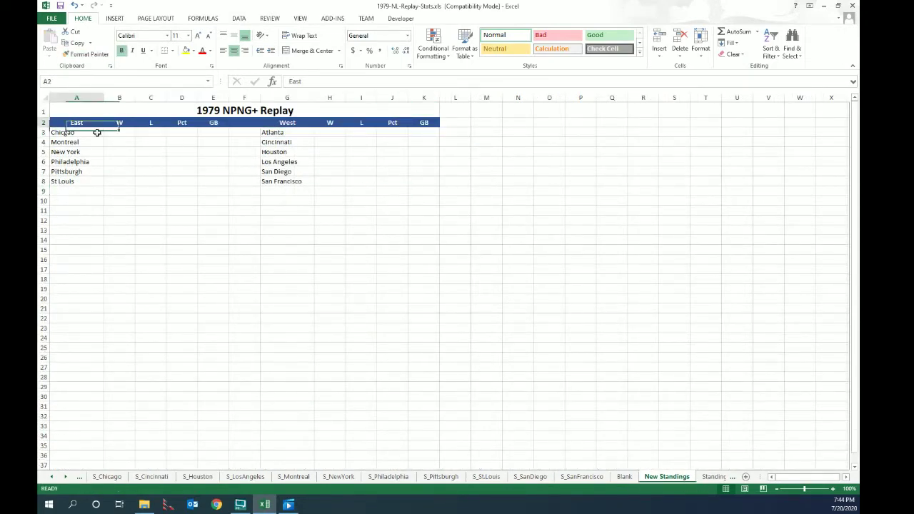
{"action": "left_click", "coordinate": [123, 134]}
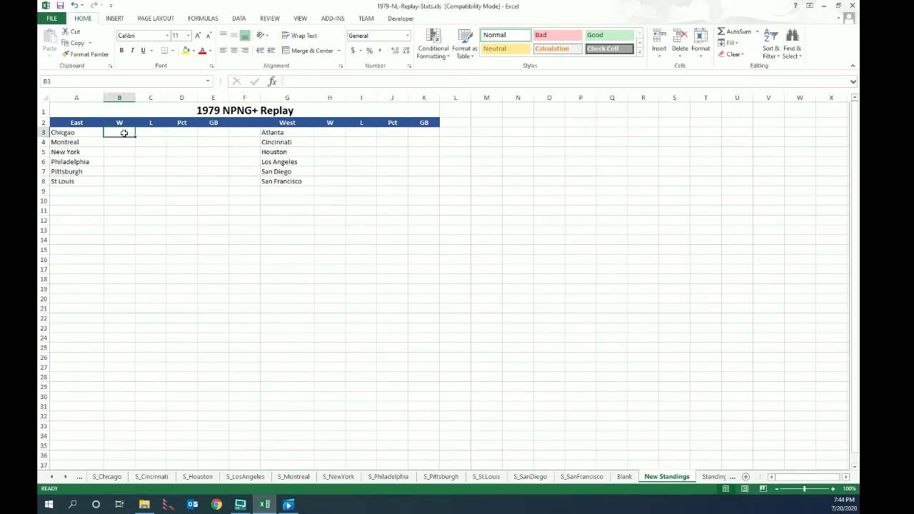
Set gap cell F2 to No Fill so the East and West header bars separate.
{"action": "left_click", "coordinate": [246, 121]}
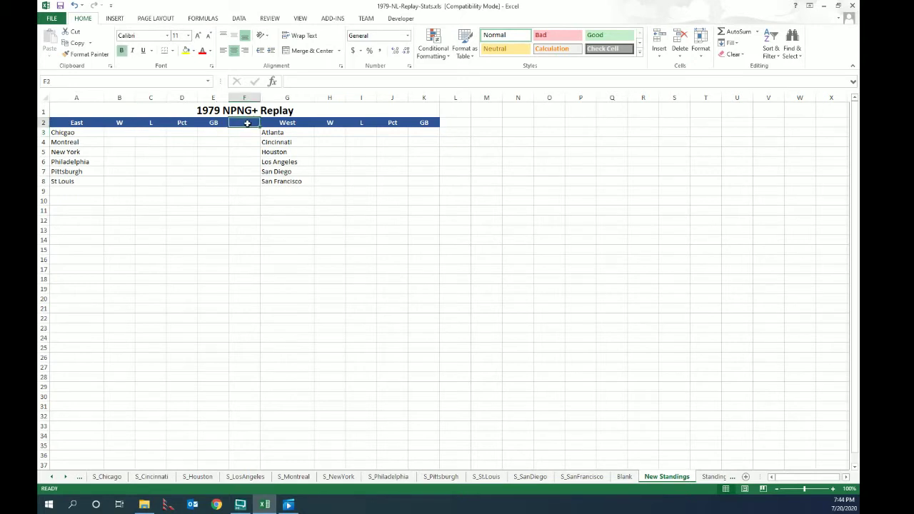
{"action": "left_click", "coordinate": [210, 54]}
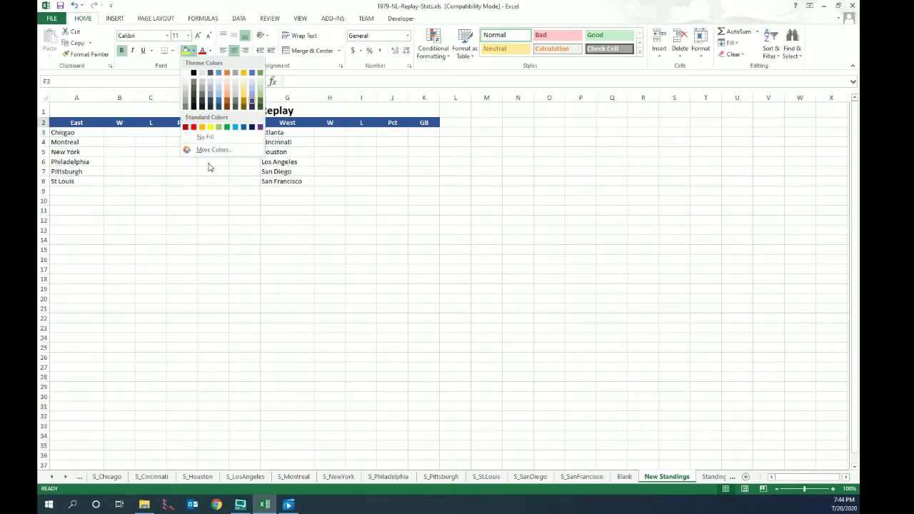
{"action": "left_click", "coordinate": [207, 139]}
{"action": "left_click", "coordinate": [122, 132]}
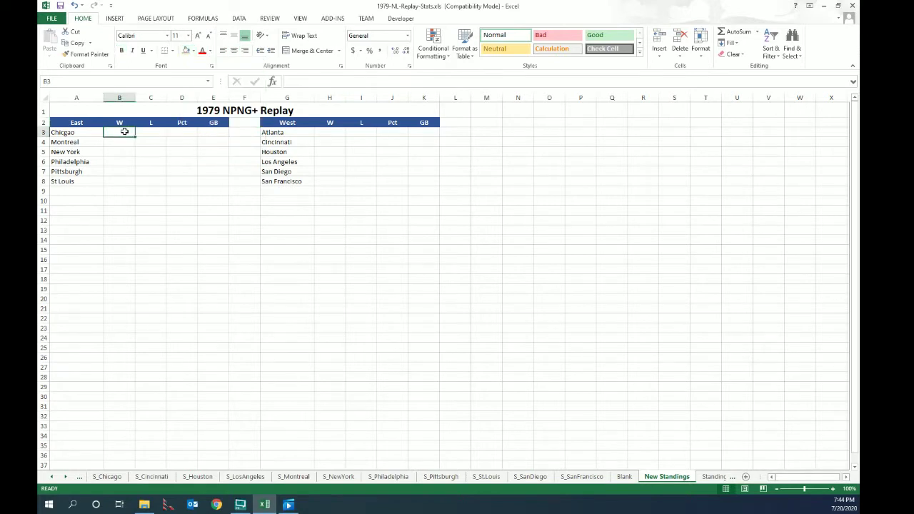
Retype the team name 'Chicago' in cell A3.
{"action": "left_click", "coordinate": [73, 133]}
{"action": "type", "text": "C"}
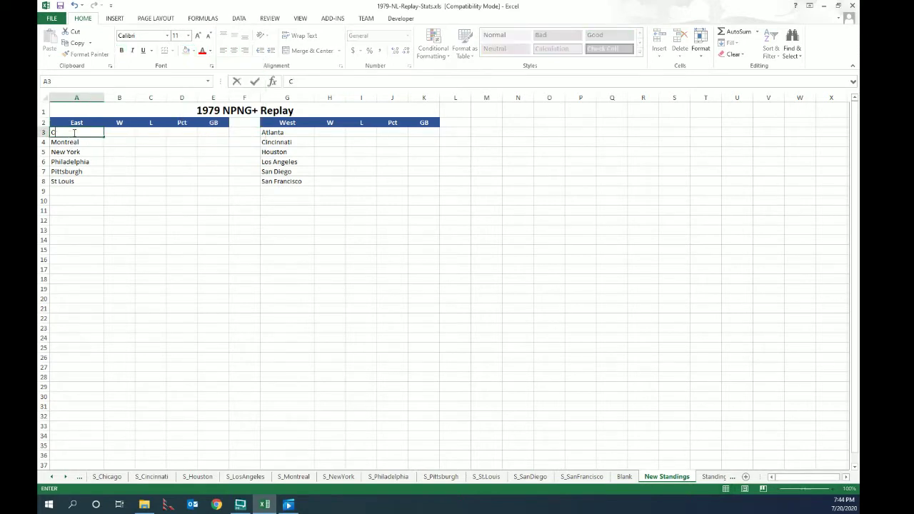
{"action": "type", "text": "hicago"}
{"action": "key", "text": "Return"}
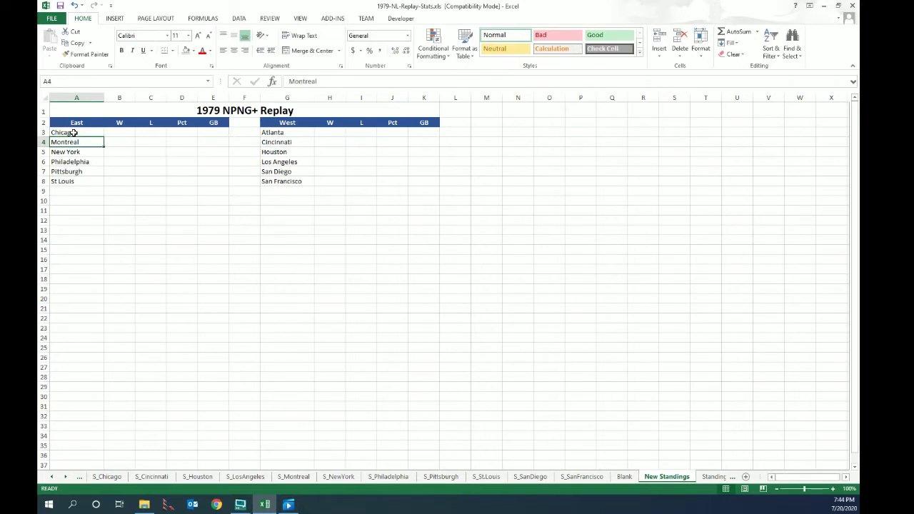
Link the Chicago, Montreal and New York W cells to B165 on their team sheets (1, 4, 2).
{"action": "left_click", "coordinate": [121, 133]}
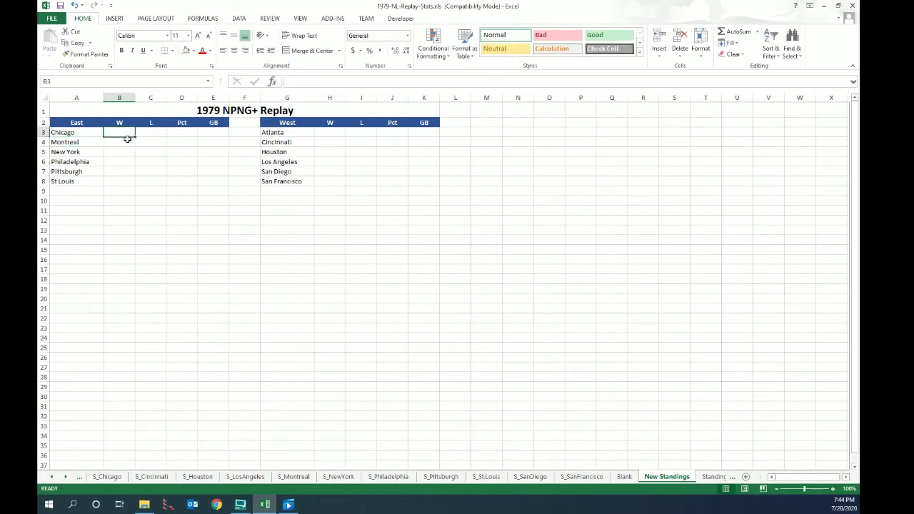
{"action": "type", "text": "="}
{"action": "left_click", "coordinate": [107, 476]}
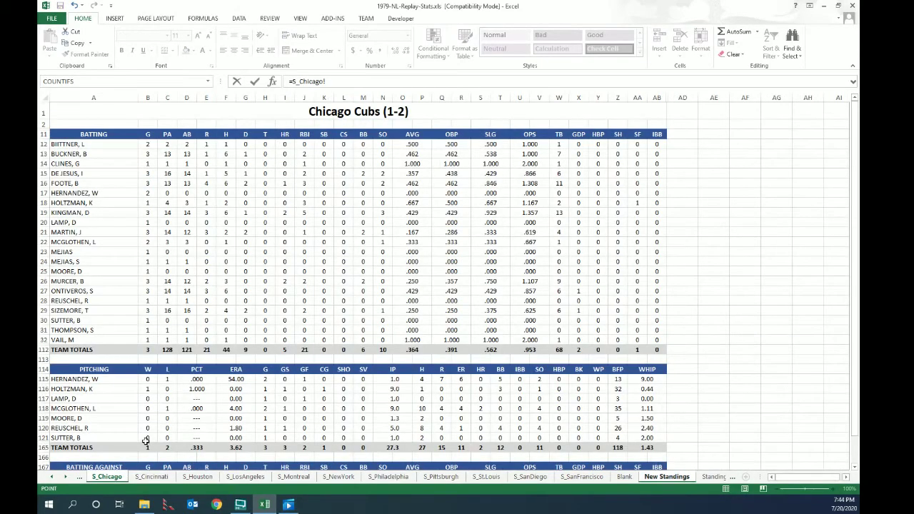
{"action": "left_click", "coordinate": [147, 447]}
{"action": "key", "text": "Return"}
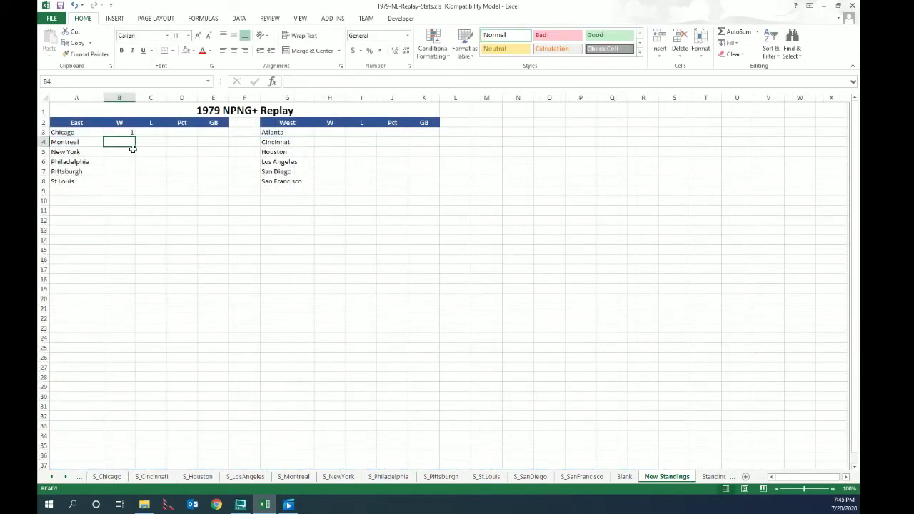
{"action": "type", "text": "="}
{"action": "left_click", "coordinate": [293, 476]}
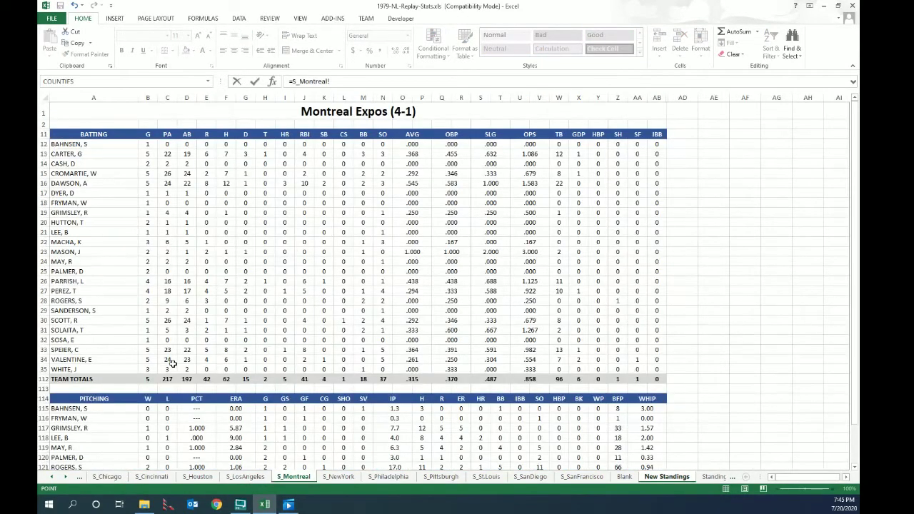
{"action": "scroll", "coordinate": [153, 433], "scroll_direction": "down", "scroll_amount": 3}
{"action": "left_click", "coordinate": [148, 410]}
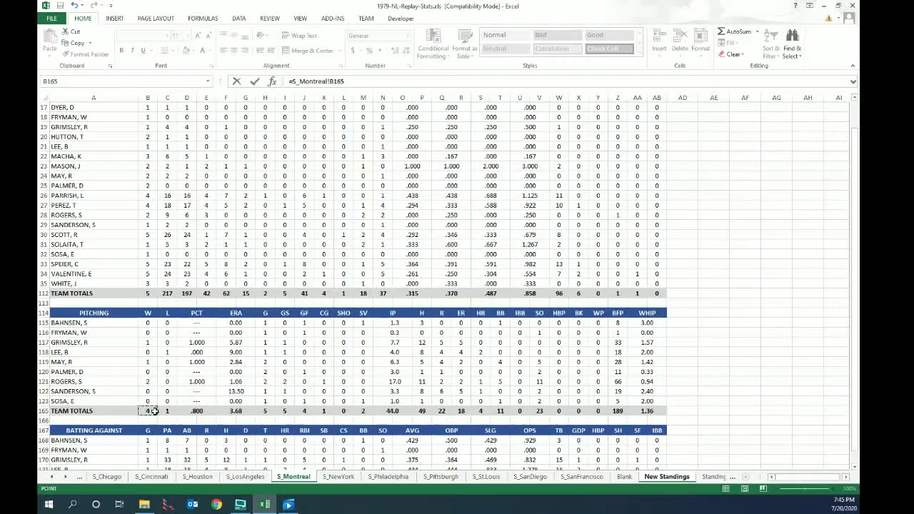
{"action": "key", "text": "Return"}
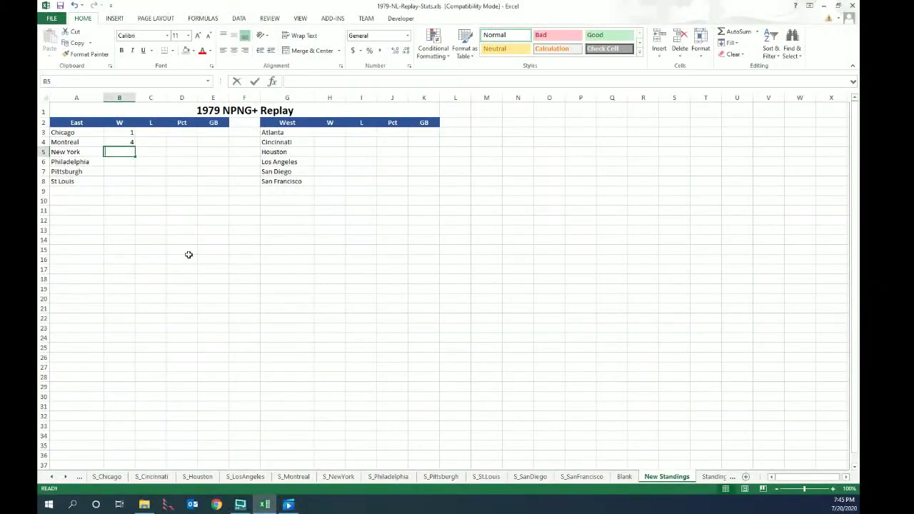
{"action": "type", "text": "="}
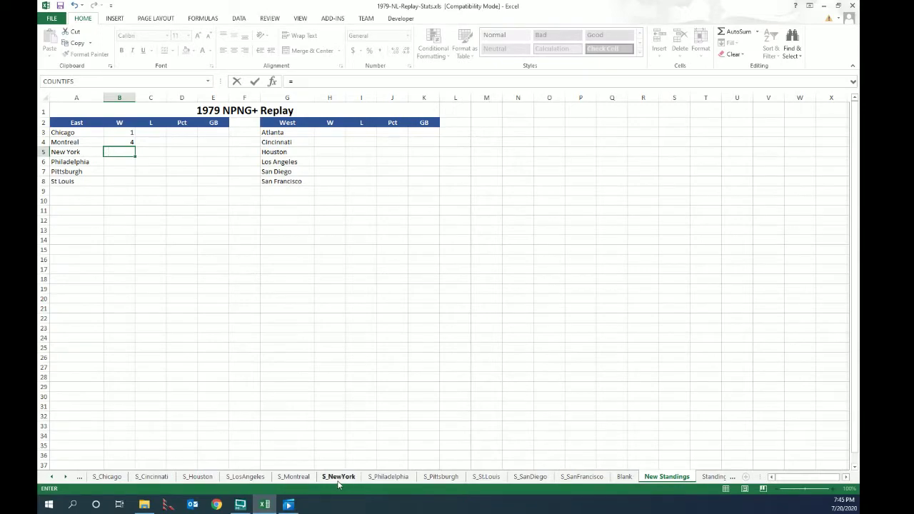
{"action": "left_click", "coordinate": [338, 476]}
{"action": "scroll", "coordinate": [178, 412], "scroll_direction": "down", "scroll_amount": 6}
{"action": "left_click", "coordinate": [148, 371]}
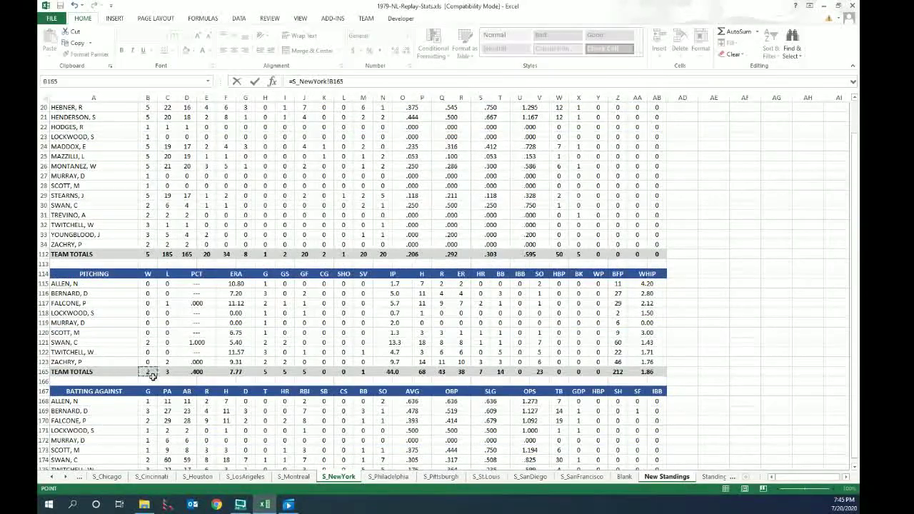
{"action": "key", "text": "Return"}
Link the Philadelphia, Pittsburgh and St Louis W cells to B165 on their team sheets (2, 1, 4).
{"action": "type", "text": "="}
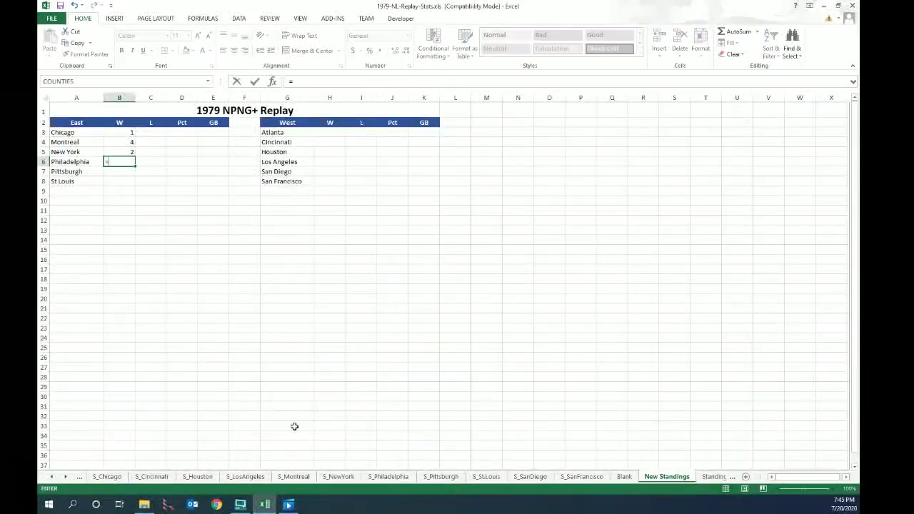
{"action": "left_click", "coordinate": [379, 477]}
{"action": "scroll", "coordinate": [172, 386], "scroll_direction": "down", "scroll_amount": 6}
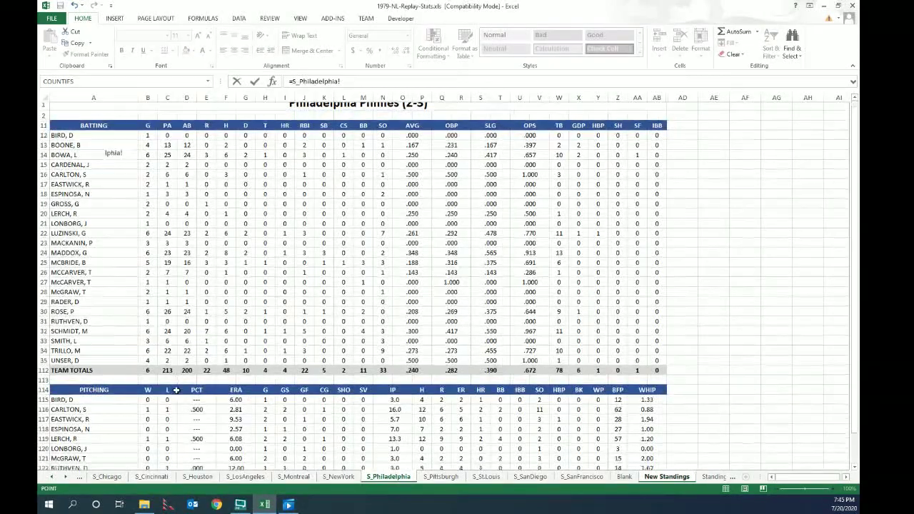
{"action": "left_click", "coordinate": [149, 372]}
{"action": "key", "text": "Return"}
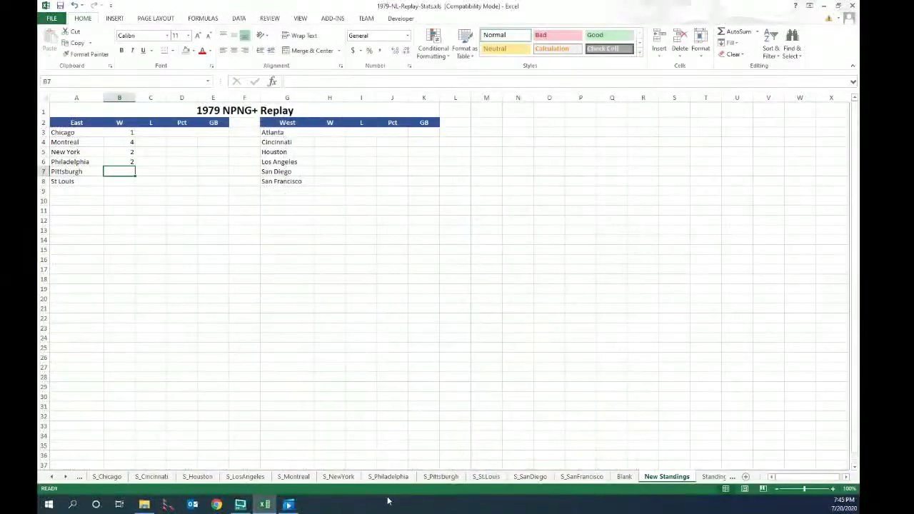
{"action": "type", "text": "="}
{"action": "left_click", "coordinate": [441, 477]}
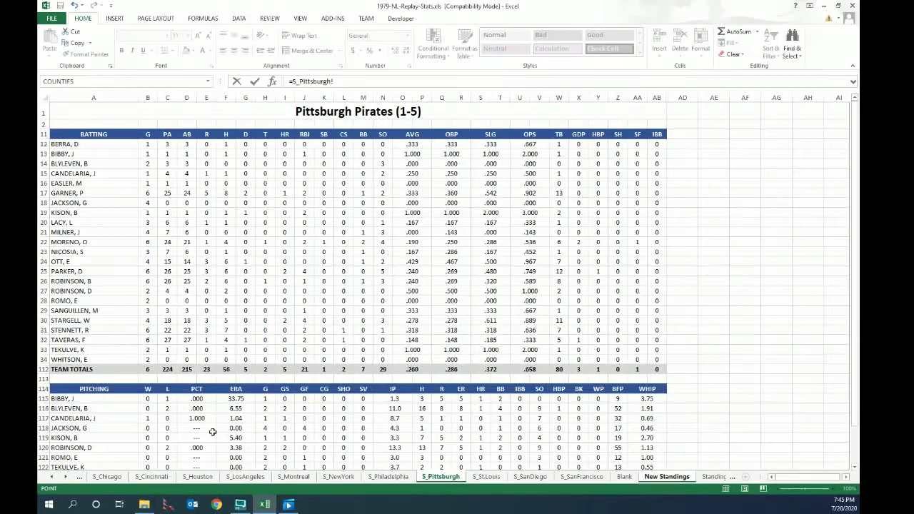
{"action": "scroll", "coordinate": [211, 433], "scroll_direction": "down", "scroll_amount": 6}
{"action": "left_click", "coordinate": [148, 372]}
{"action": "key", "text": "Return"}
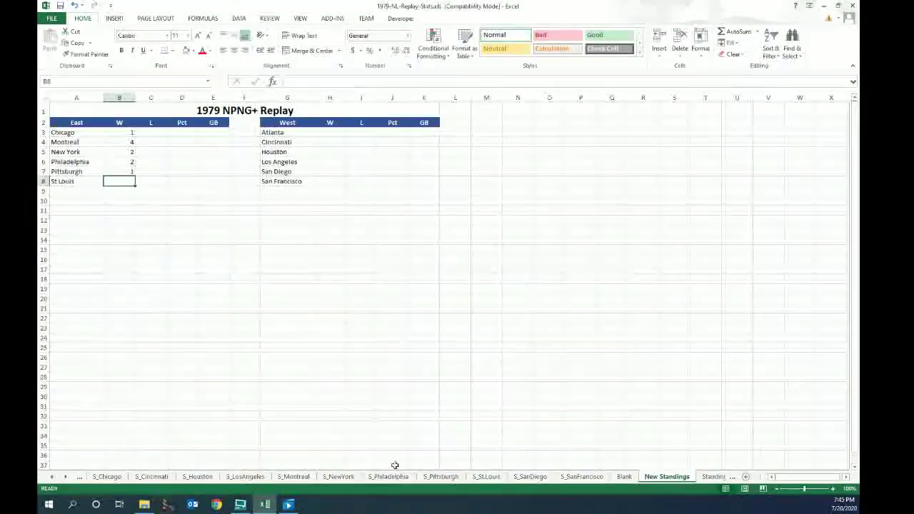
{"action": "type", "text": "=S_St.Louis!"}
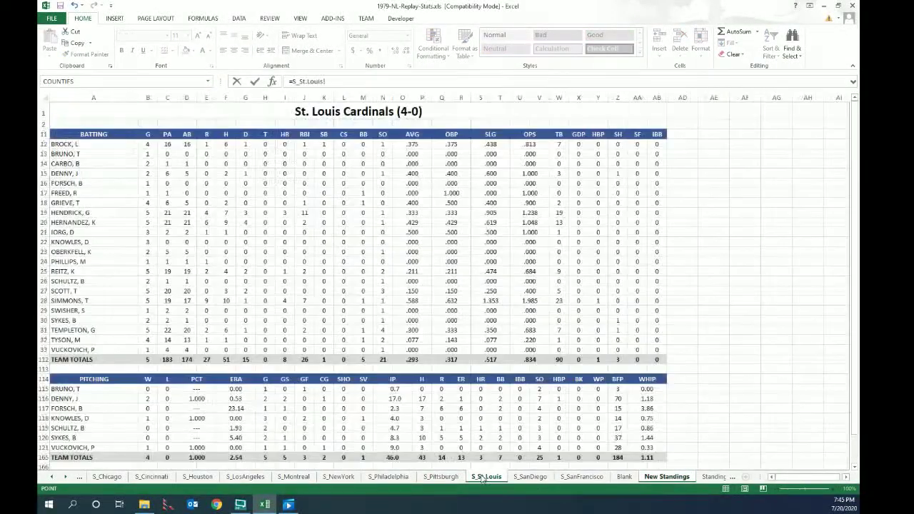
{"action": "left_click", "coordinate": [486, 476]}
{"action": "left_click", "coordinate": [148, 457]}
{"action": "key", "text": "Return"}
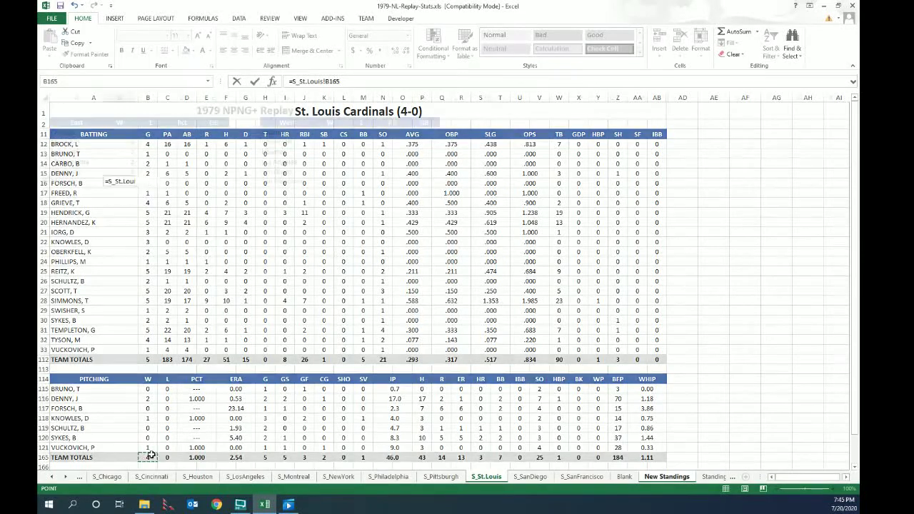
{"action": "left_click", "coordinate": [129, 132]}
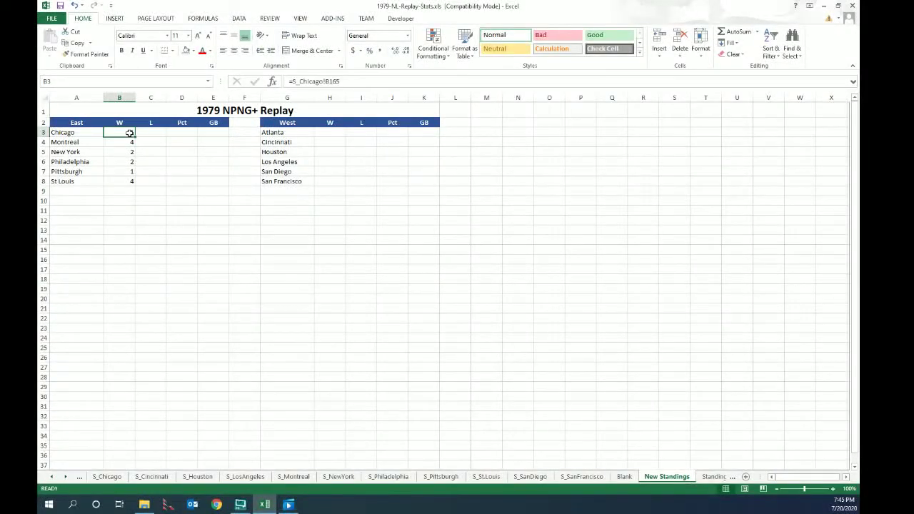
{"action": "left_click", "coordinate": [152, 477]}
Copy the linked W formulas from B3:B8 into C3:C8, giving losses 2, 1, 3, 3, 5, 0.
{"action": "scroll", "coordinate": [160, 406], "scroll_direction": "down", "scroll_amount": 3}
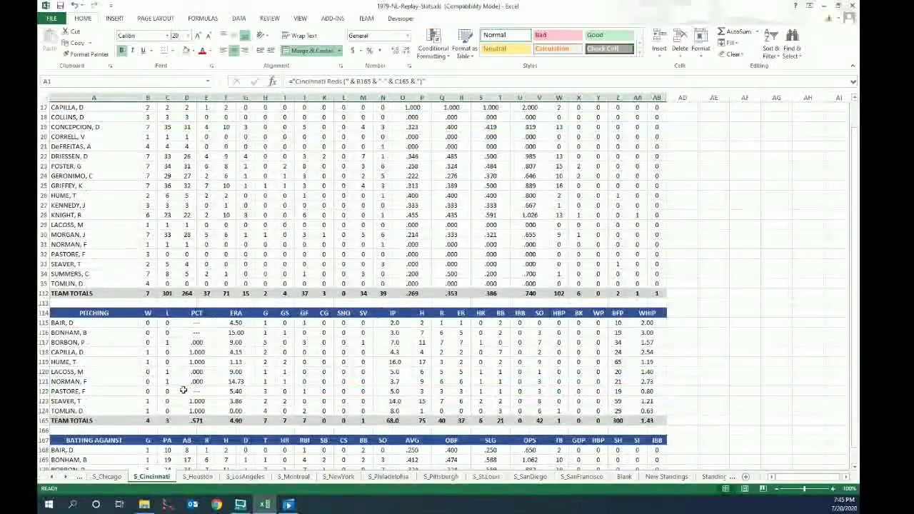
{"action": "left_click", "coordinate": [147, 420]}
{"action": "left_click", "coordinate": [168, 421]}
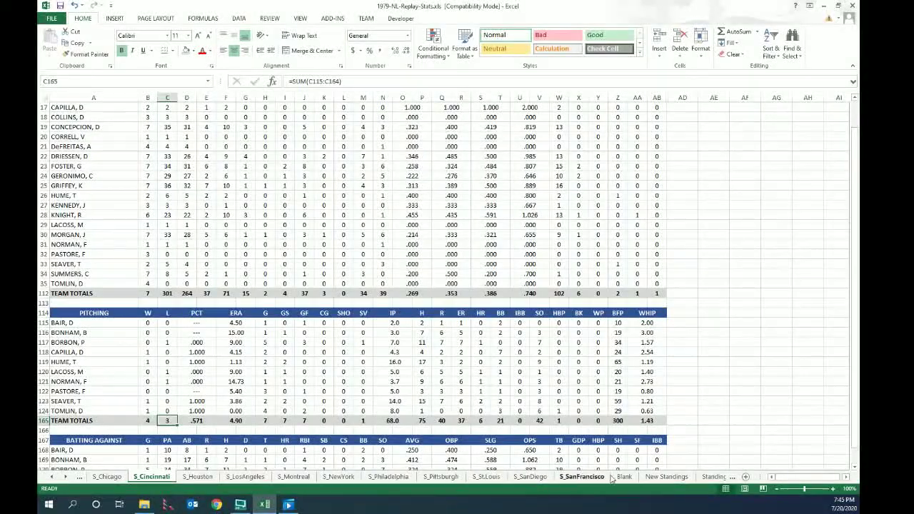
{"action": "left_click", "coordinate": [655, 477]}
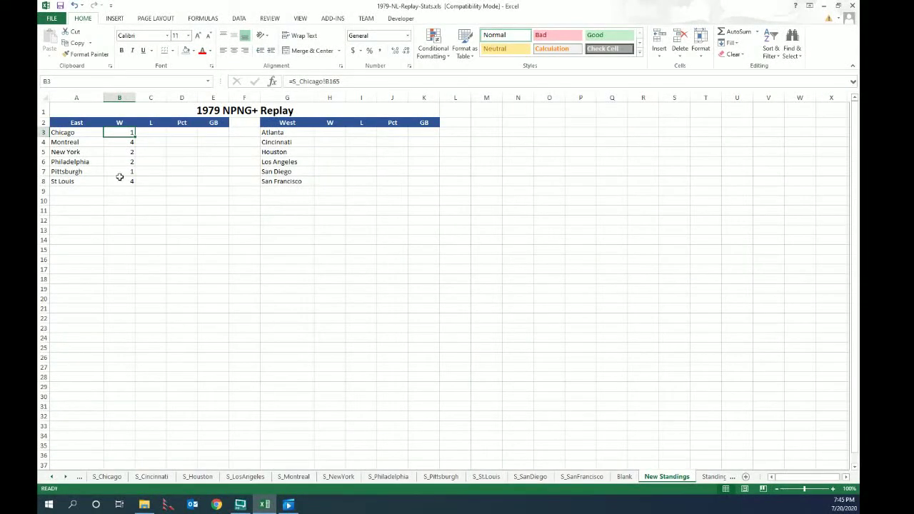
{"action": "left_click", "coordinate": [121, 181], "text": "shift"}
{"action": "key", "text": "ctrl+c"}
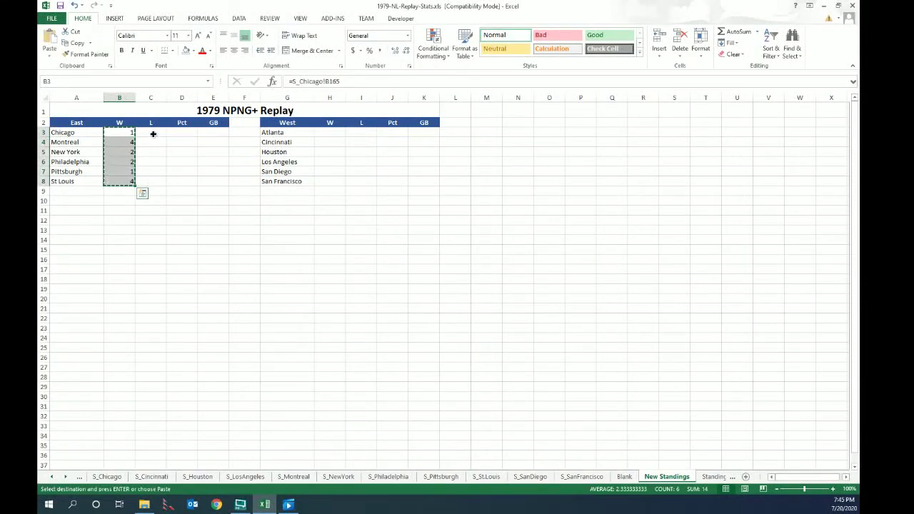
{"action": "left_click", "coordinate": [150, 133]}
{"action": "key", "text": "ctrl+v"}
Center the W and L figures in B3:C8.
{"action": "left_click_drag", "start_coordinate": [122, 133], "coordinate": [154, 181]}
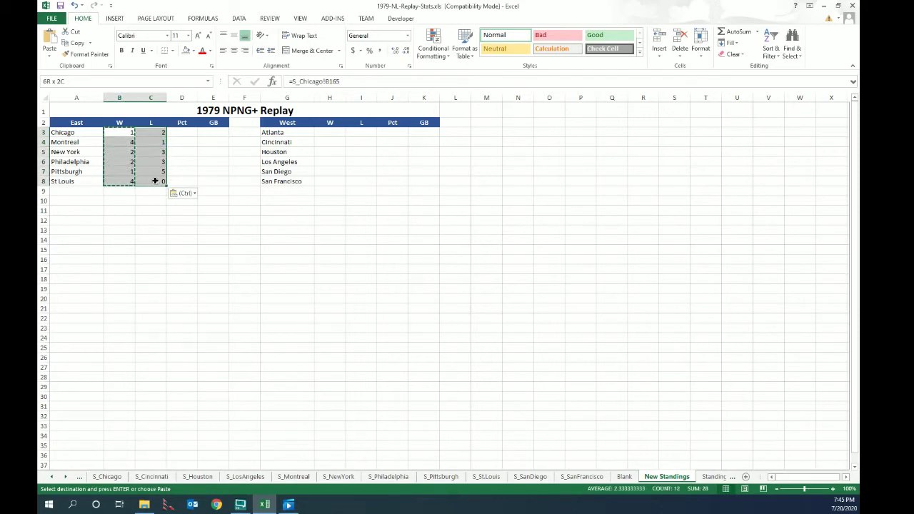
{"action": "left_click", "coordinate": [234, 50]}
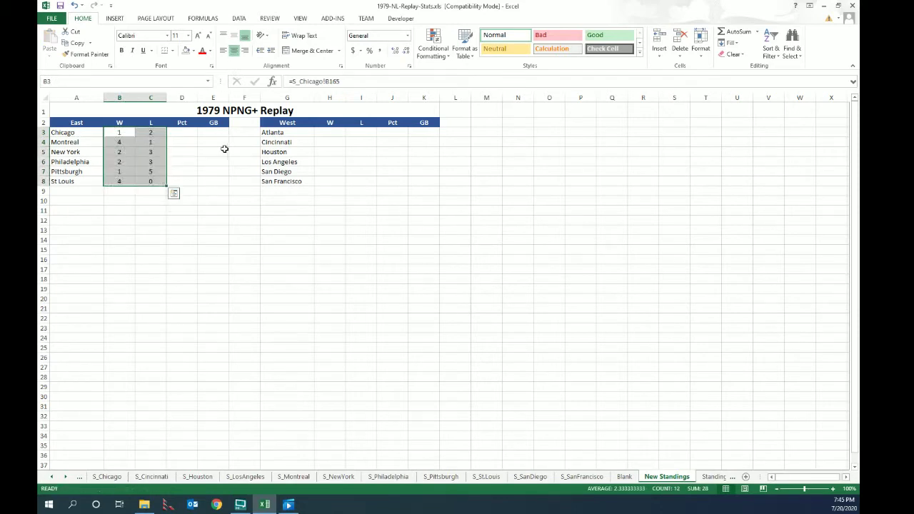
{"action": "left_click", "coordinate": [186, 133]}
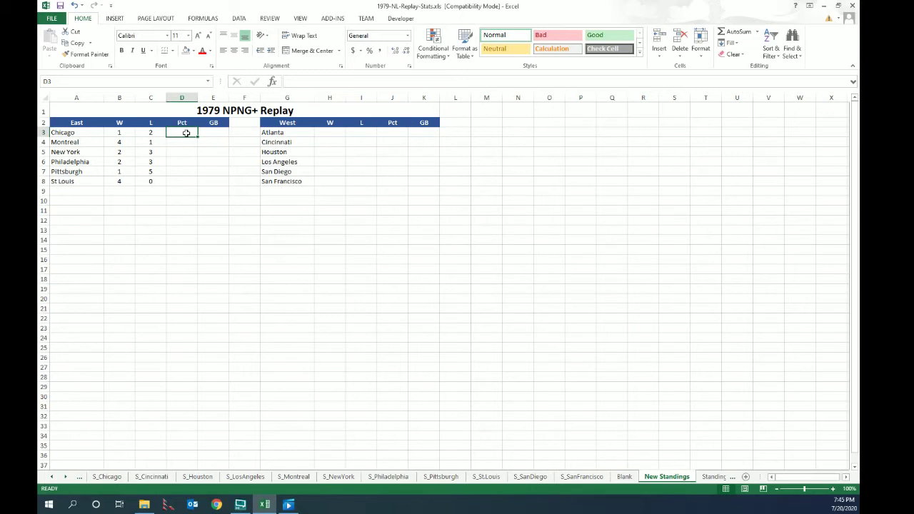
Enter =B3/SUM(B3:C3) in D3 for Chicago's winning percentage.
{"action": "type", "text": "="}
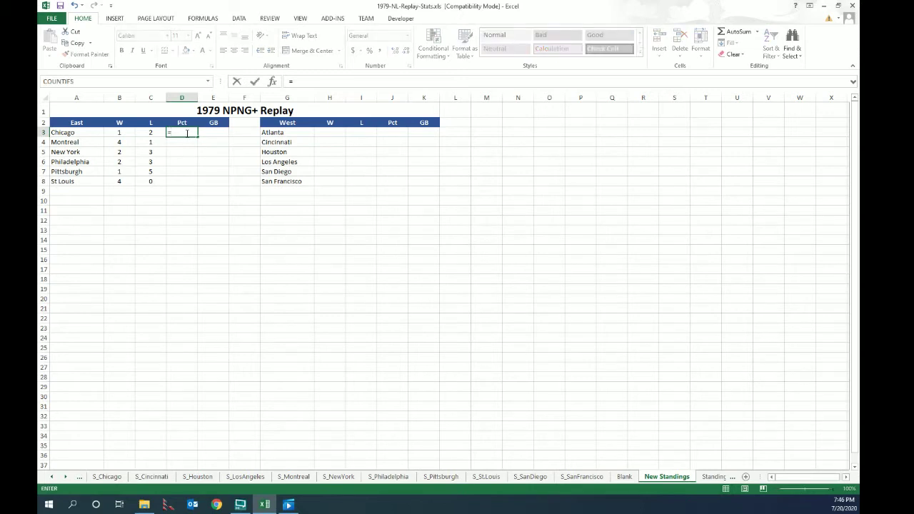
{"action": "left_click", "coordinate": [125, 133]}
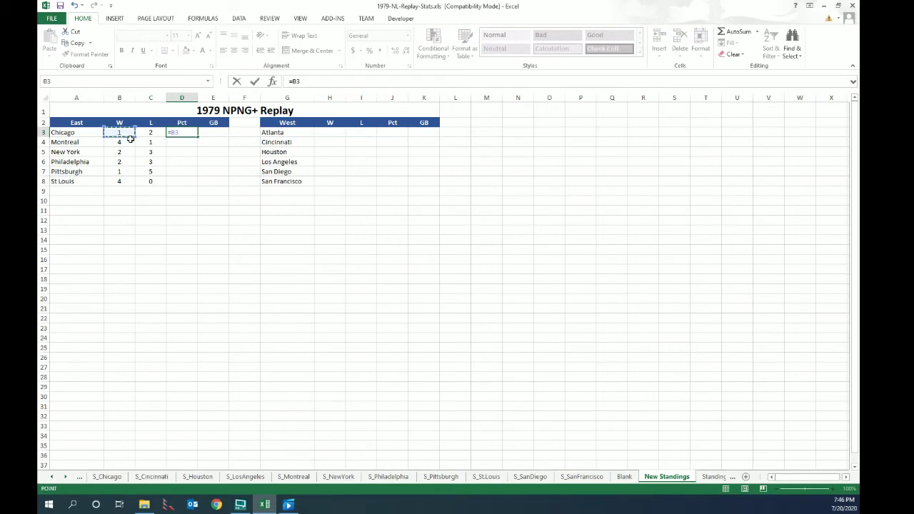
{"action": "type", "text": "/sum("}
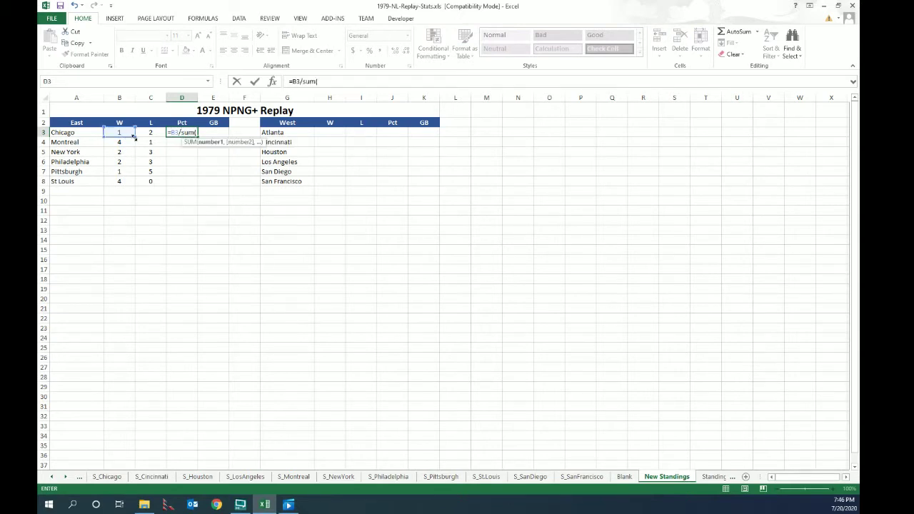
{"action": "left_click_drag", "start_coordinate": [133, 136], "coordinate": [151, 132]}
{"action": "type", "text": ")"}
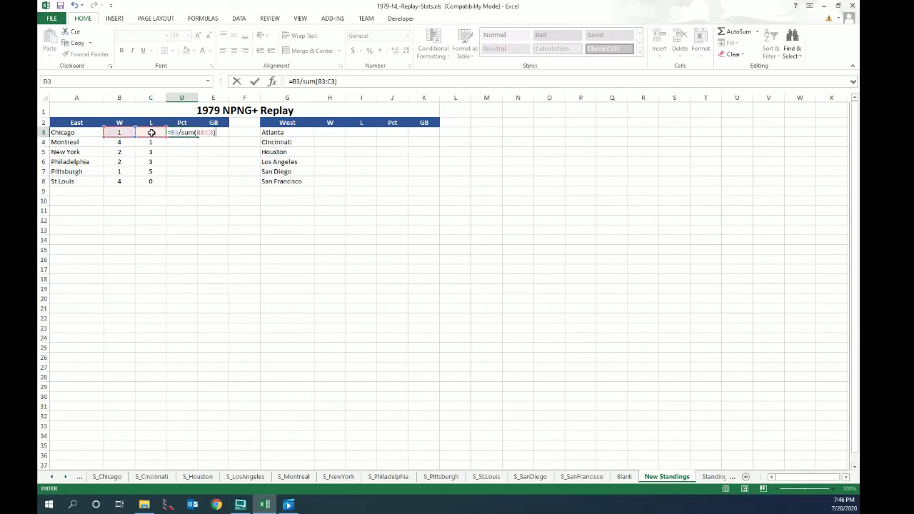
{"action": "key", "text": "Return"}
Fill the Pct formula down D4:D8, giving 0.333333, 0.8, 0.4, 0.4, 0.166667, 1.
{"action": "key", "text": "Up"}
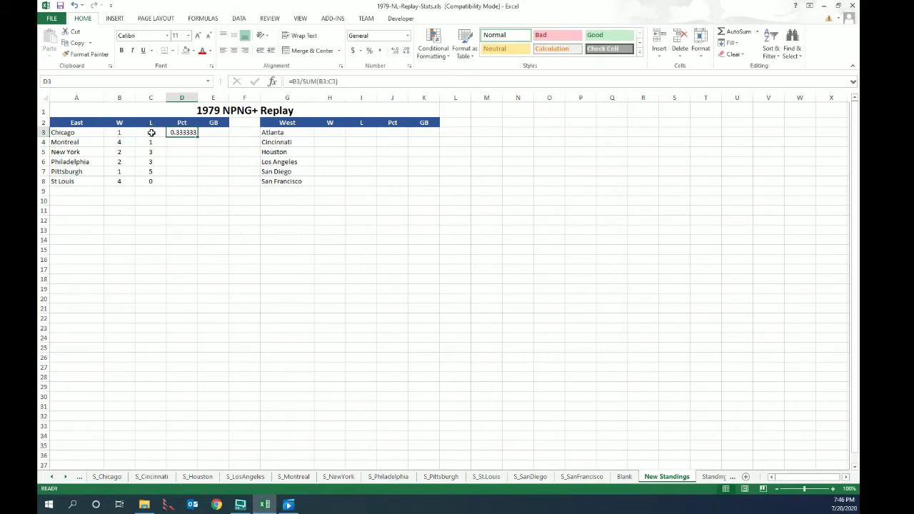
{"action": "key", "text": "ctrl+c"}
{"action": "key", "text": "shift+Down"}
{"action": "key", "text": "shift+Down"}
{"action": "key", "text": "shift+Down"}
{"action": "key", "text": "shift+Down"}
{"action": "key", "text": "shift+Down"}
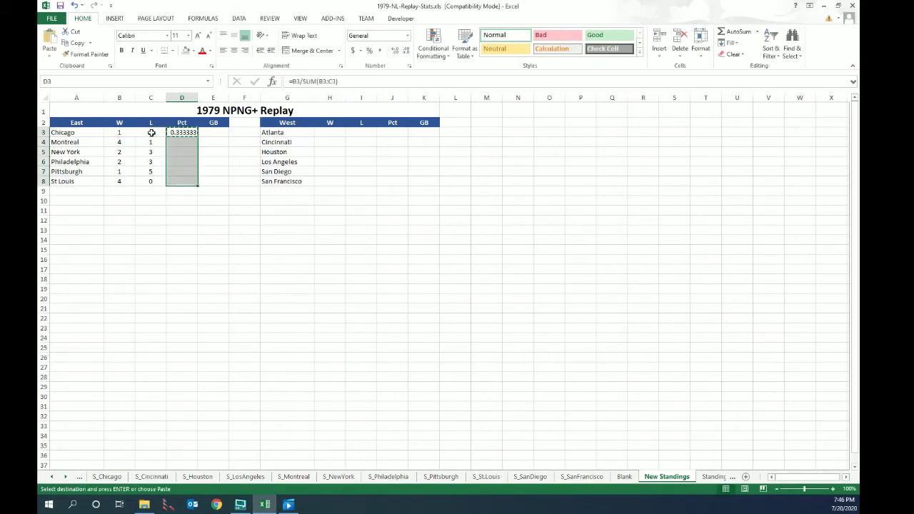
{"action": "key", "text": "ctrl+v"}
{"action": "left_click", "coordinate": [193, 198]}
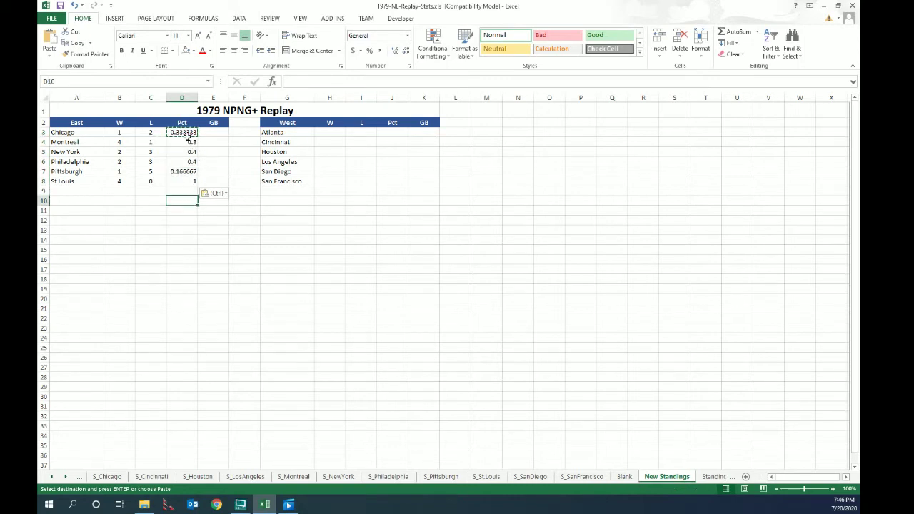
{"action": "key", "text": "Escape"}
{"action": "left_click_drag", "start_coordinate": [187, 133], "coordinate": [188, 179]}
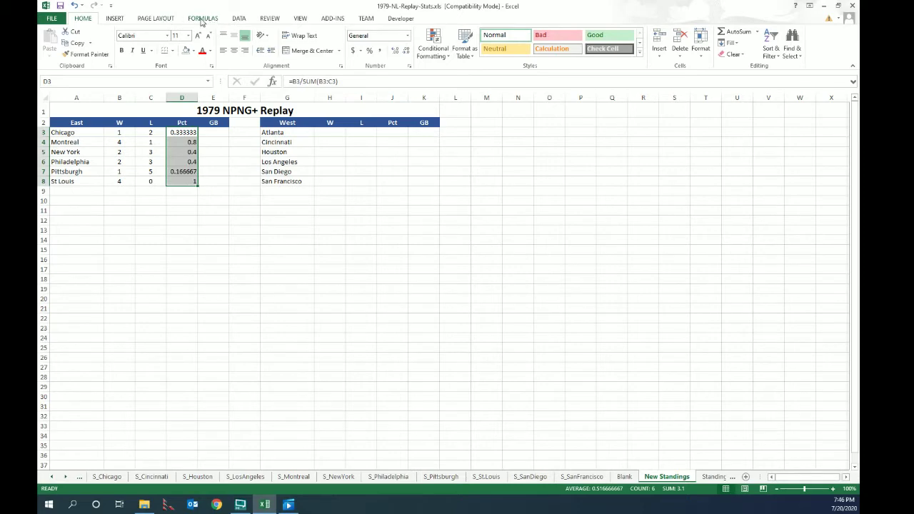
{"action": "right_click", "coordinate": [189, 153]}
Give D3:D8 a custom three-decimal format showing .333, .800, .400, .167, 1.000, and center them.
{"action": "left_click", "coordinate": [218, 308]}
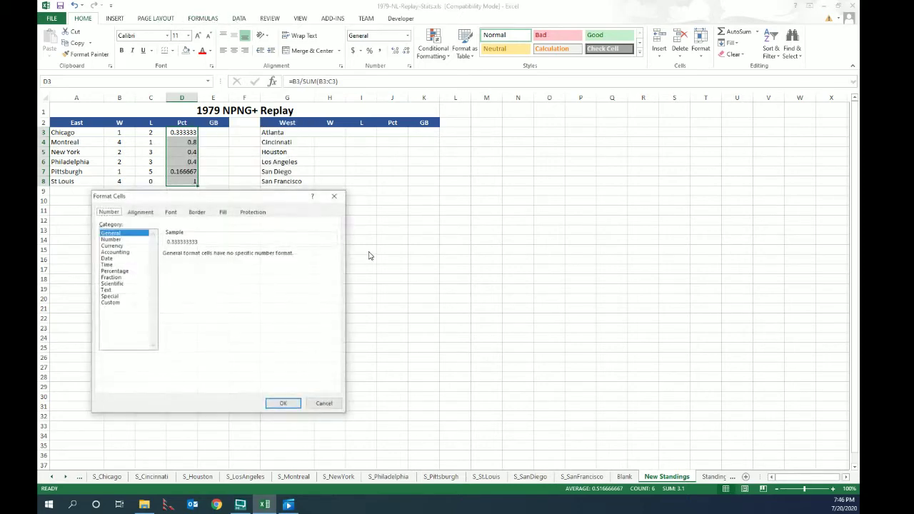
{"action": "left_click", "coordinate": [125, 239]}
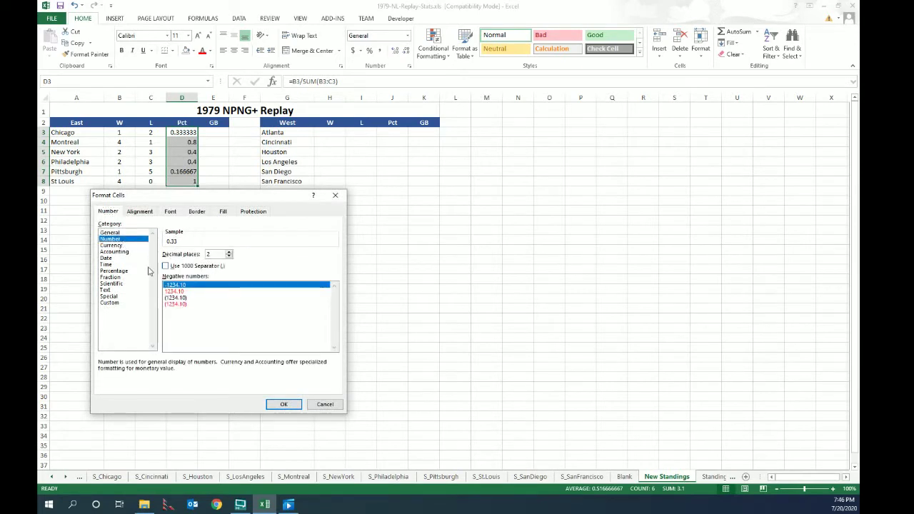
{"action": "left_click", "coordinate": [113, 302]}
{"action": "left_click_drag", "start_coordinate": [188, 261], "coordinate": [112, 263]}
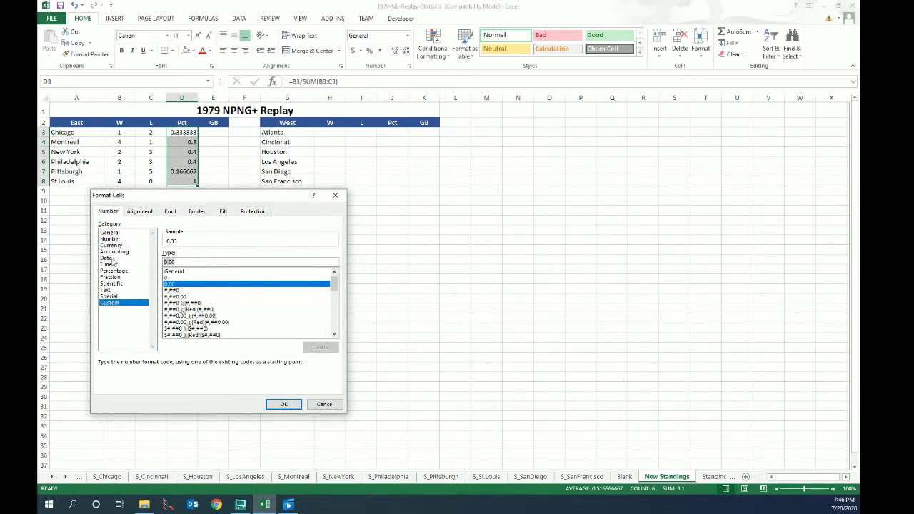
{"action": "type", "text": "0.000"}
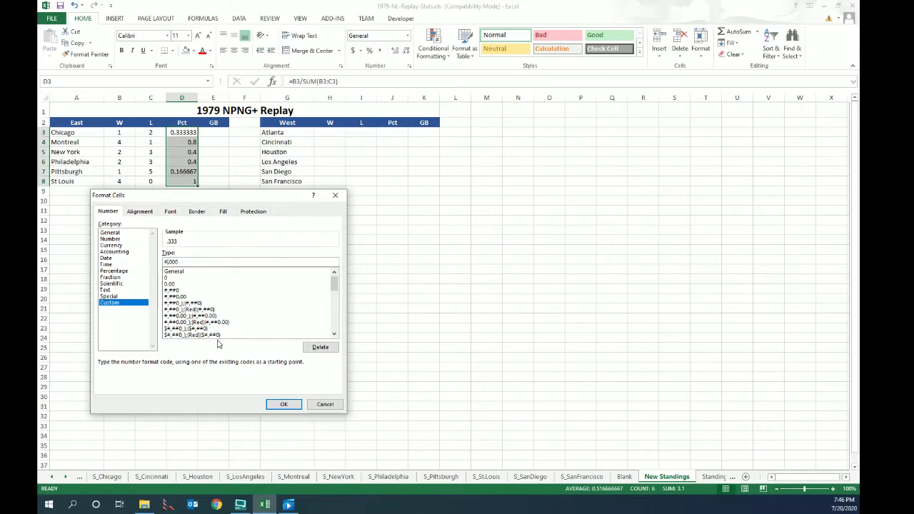
{"action": "left_click", "coordinate": [282, 402]}
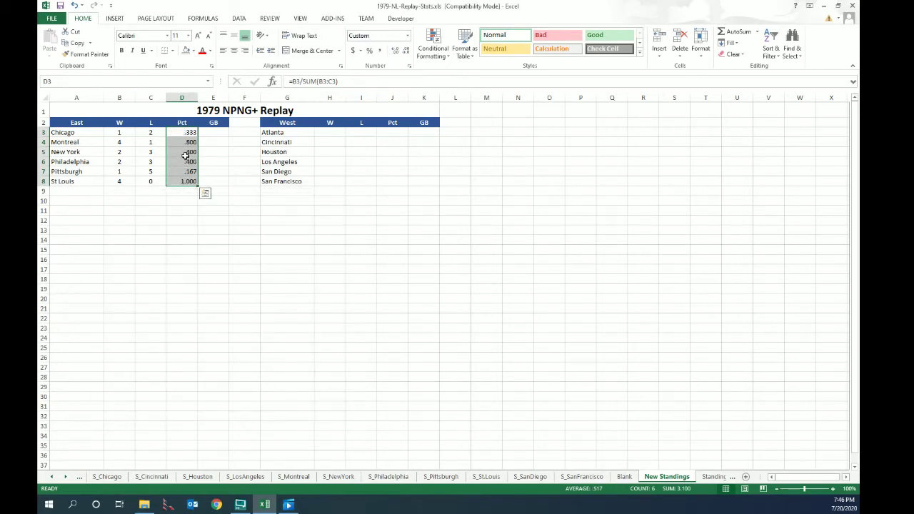
{"action": "left_click", "coordinate": [234, 50]}
{"action": "left_click", "coordinate": [218, 132]}
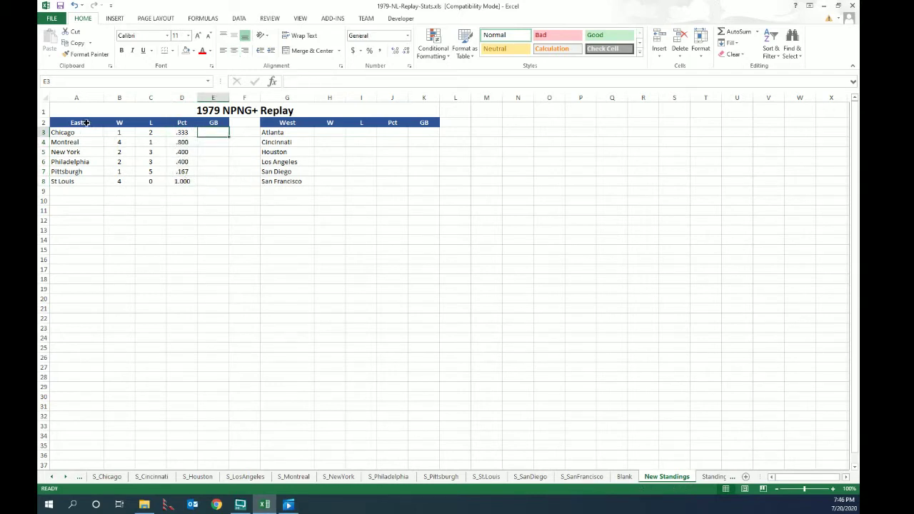
Sort A2:D8 by Pct largest to smallest: St Louis, Montreal, New York, Philadelphia, Chicago, Pittsburgh.
{"action": "left_click_drag", "start_coordinate": [88, 125], "coordinate": [184, 181]}
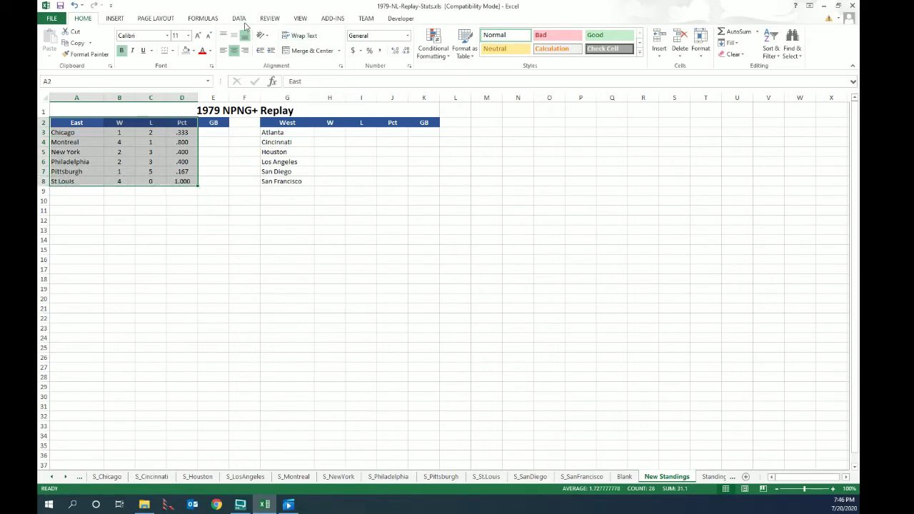
{"action": "left_click", "coordinate": [239, 19]}
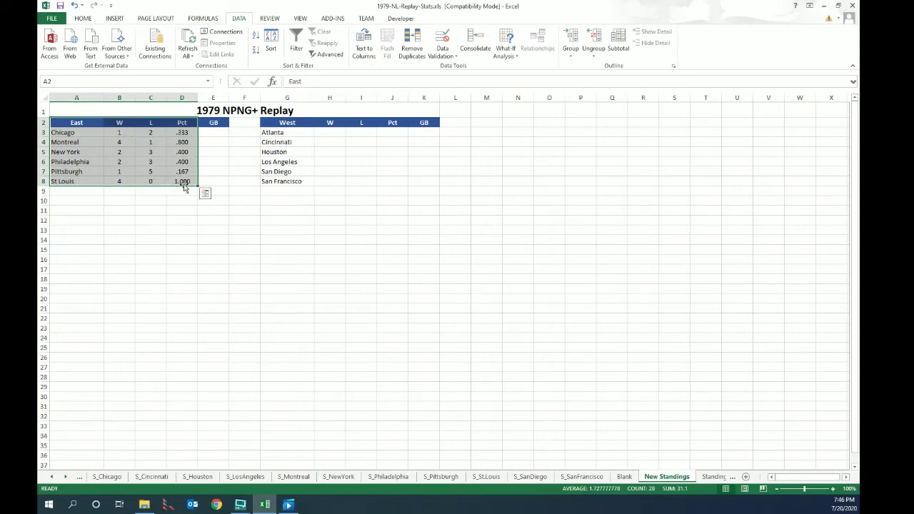
{"action": "left_click", "coordinate": [271, 37]}
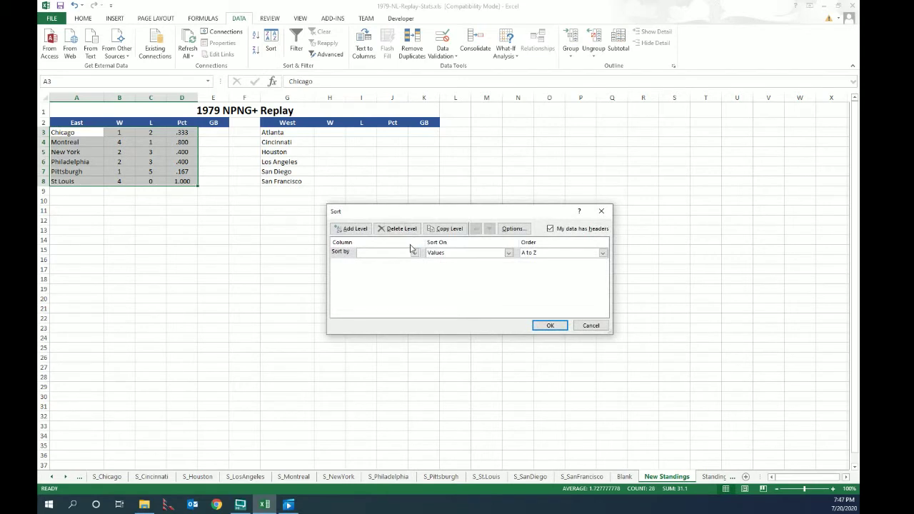
{"action": "left_click", "coordinate": [414, 252]}
{"action": "left_click", "coordinate": [399, 280]}
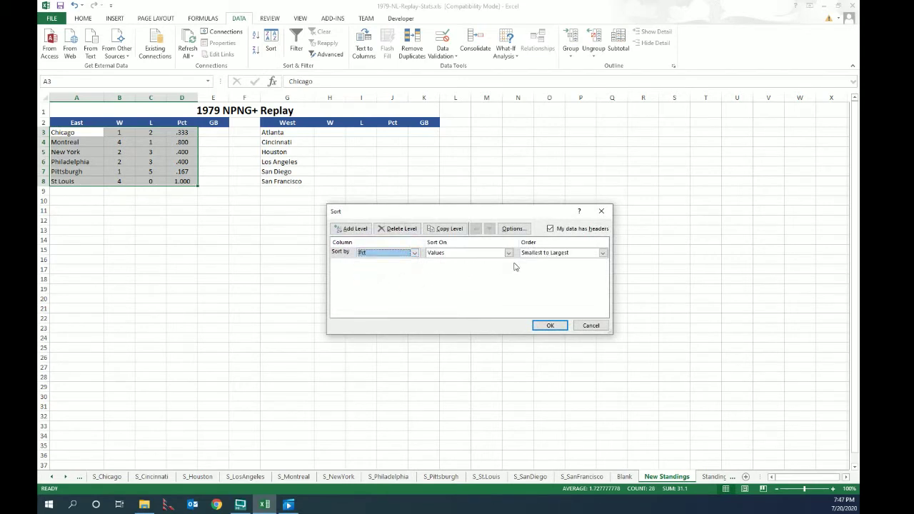
{"action": "left_click", "coordinate": [553, 256]}
{"action": "left_click", "coordinate": [553, 265]}
{"action": "left_click", "coordinate": [551, 325]}
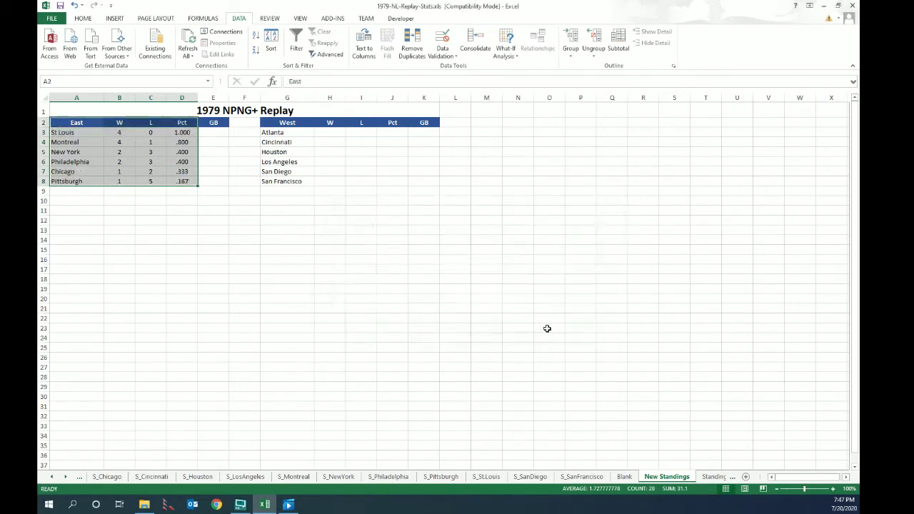
{"action": "left_click", "coordinate": [214, 133]}
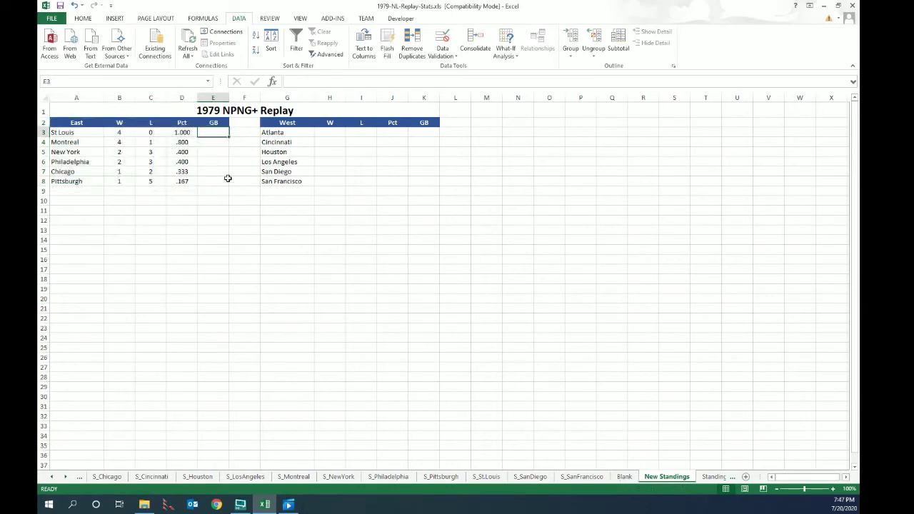
{"action": "left_click", "coordinate": [212, 142]}
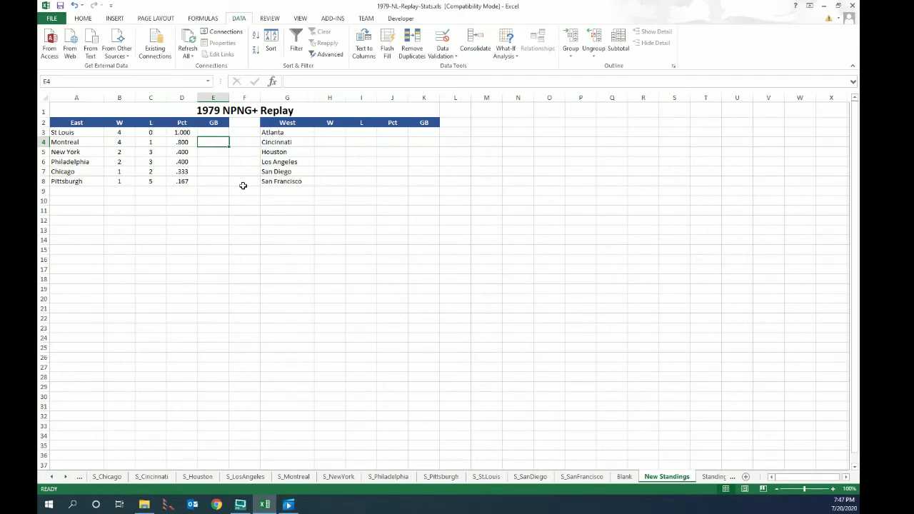
{"action": "left_click", "coordinate": [249, 134]}
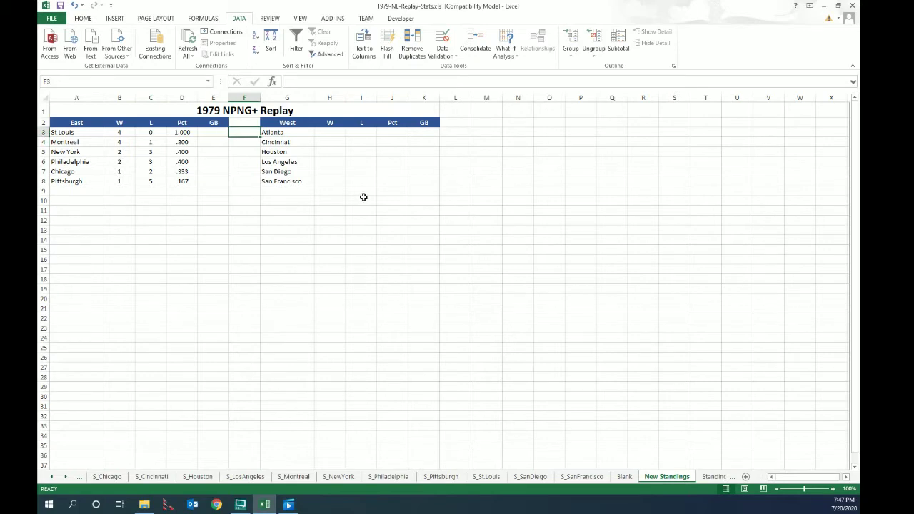
Enter =B3-C3 in F3 for St Louis's wins minus losses.
{"action": "type", "text": "="}
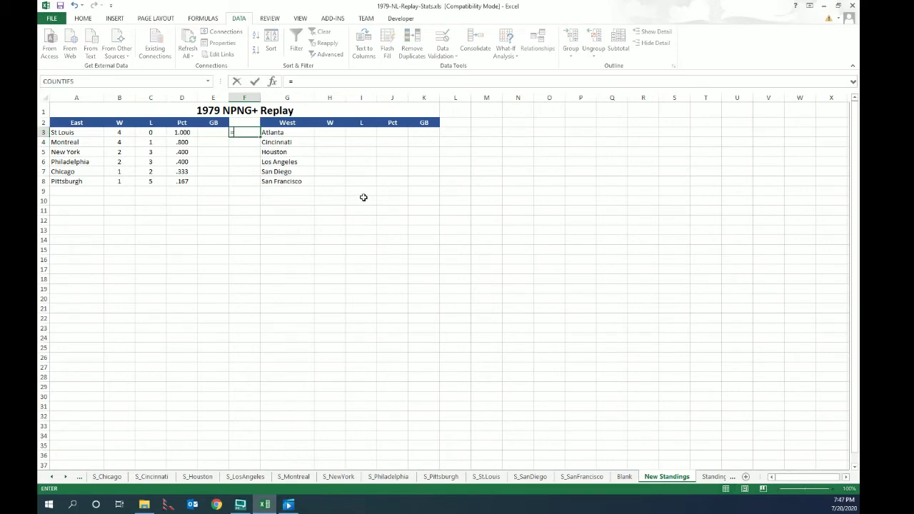
{"action": "left_click", "coordinate": [132, 134]}
{"action": "type", "text": "-"}
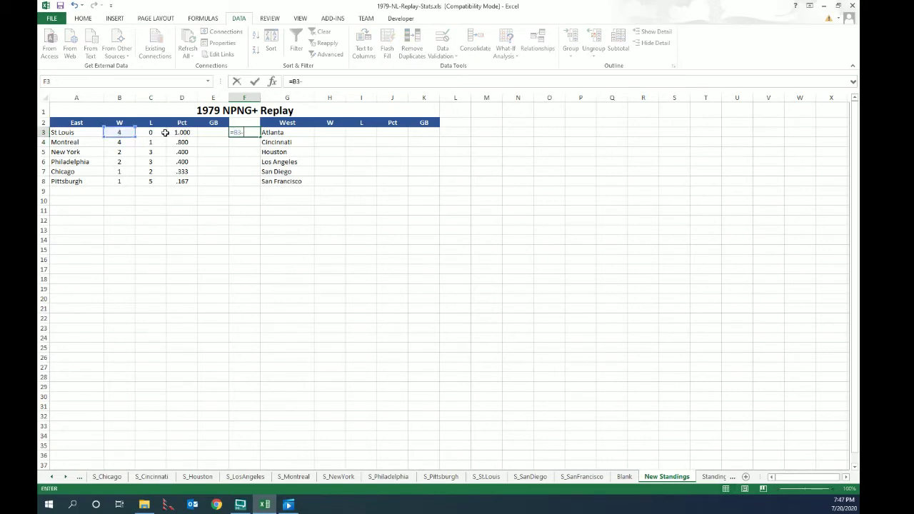
{"action": "left_click", "coordinate": [163, 133]}
{"action": "key", "text": "Return"}
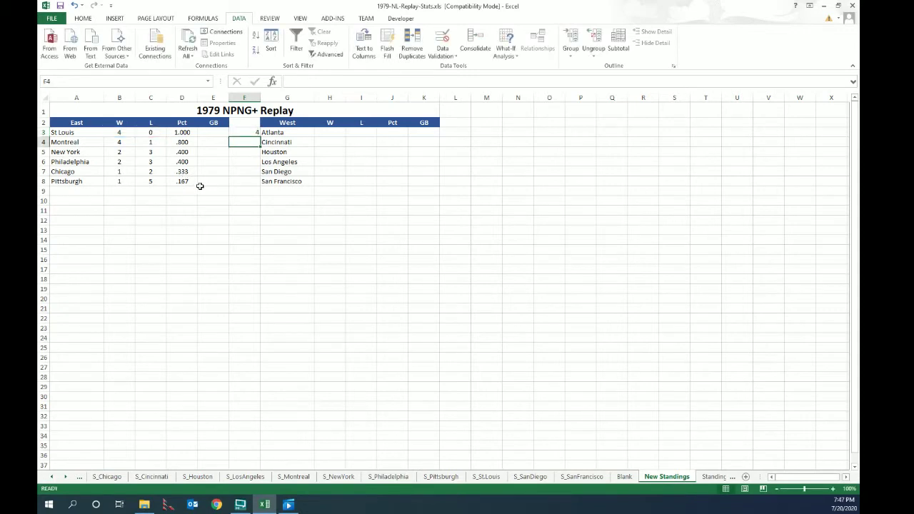
Copy the difference formula through F4:F8, giving 4, 3, -1, -1, -1, -4.
{"action": "left_click", "coordinate": [244, 134]}
{"action": "key", "text": "ctrl+c"}
{"action": "key", "text": "shift+Down"}
{"action": "key", "text": "shift+Down"}
{"action": "key", "text": "shift+Down"}
{"action": "key", "text": "shift+Down"}
{"action": "key", "text": "shift+Down"}
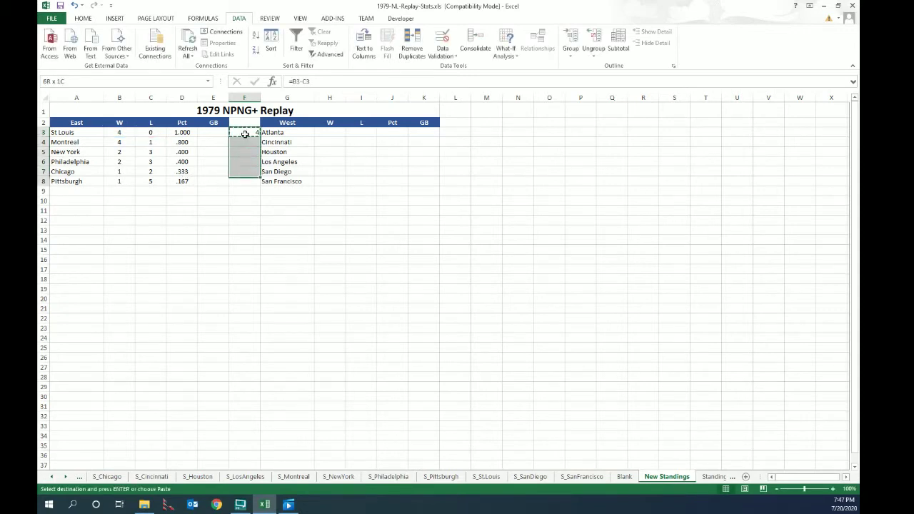
{"action": "key", "text": "ctrl+v"}
{"action": "left_click", "coordinate": [244, 135]}
{"action": "key", "text": "Escape"}
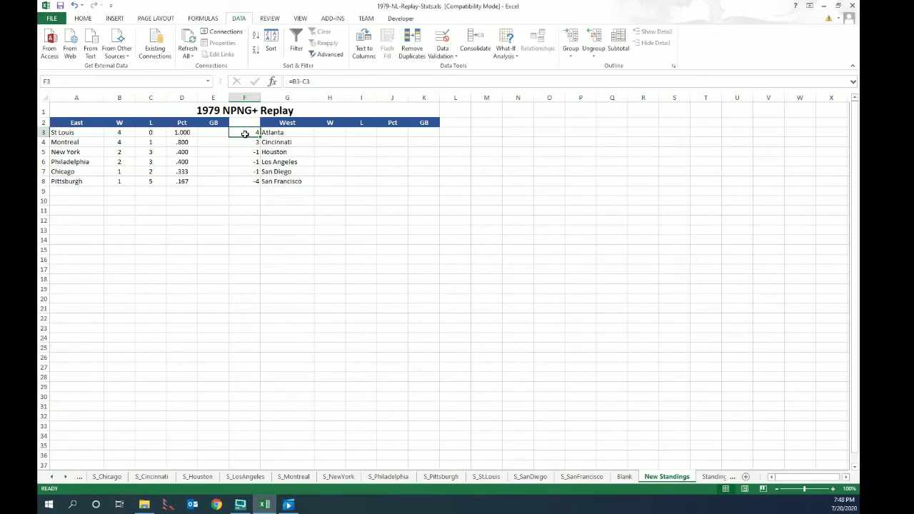
{"action": "left_click", "coordinate": [713, 477]}
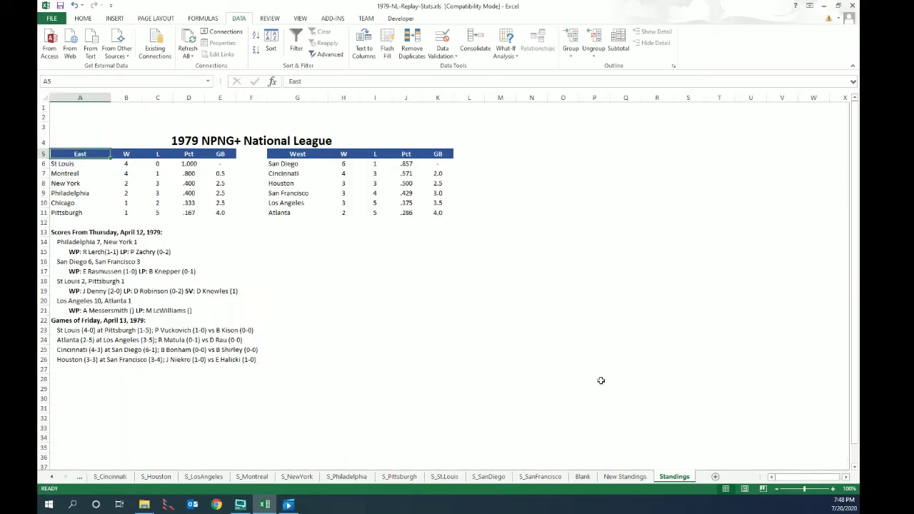
{"action": "left_click", "coordinate": [253, 164]}
{"action": "left_click", "coordinate": [227, 165]}
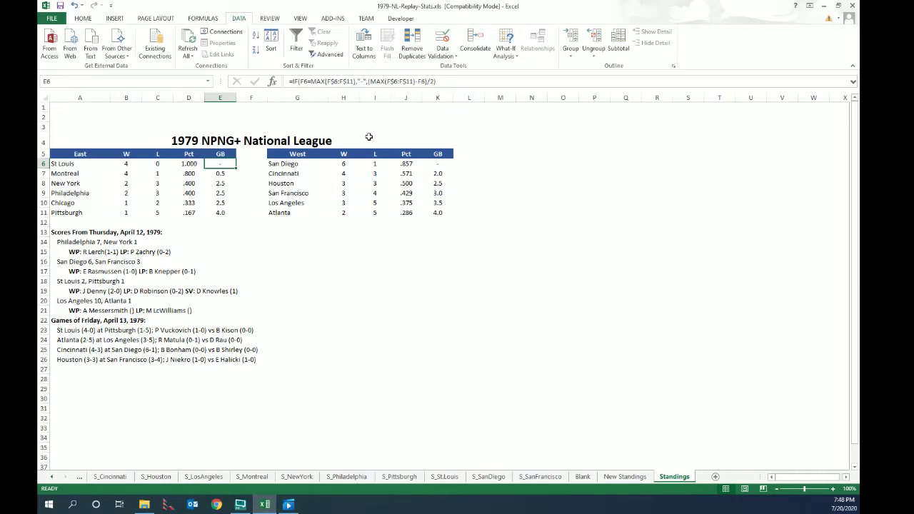
{"action": "left_click", "coordinate": [624, 477]}
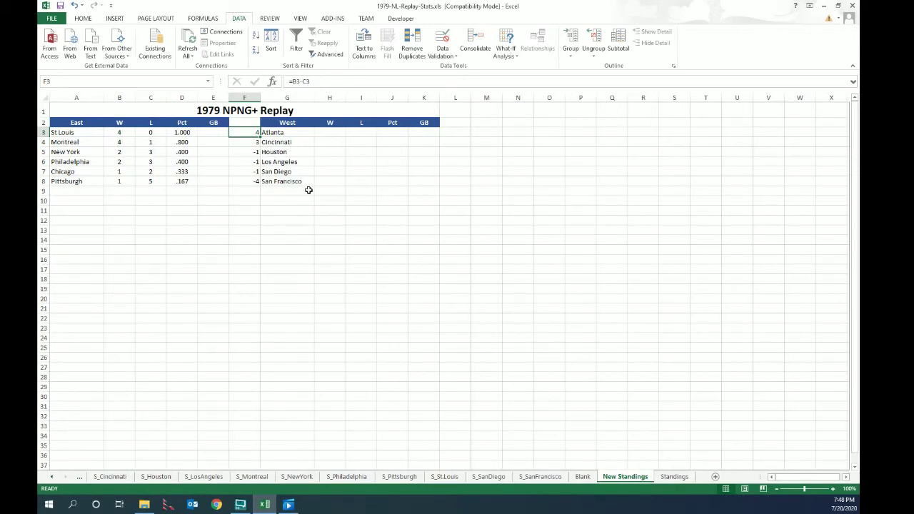
Enter =IF(F3=MAX(F3:F8),"-","xxx") in E3 so leader St Louis shows a dash.
{"action": "left_click", "coordinate": [216, 132]}
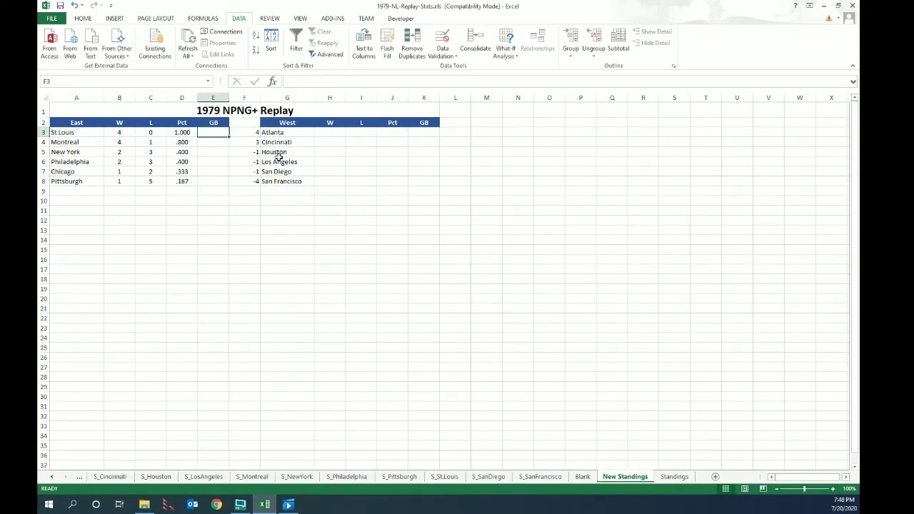
{"action": "left_click", "coordinate": [245, 133]}
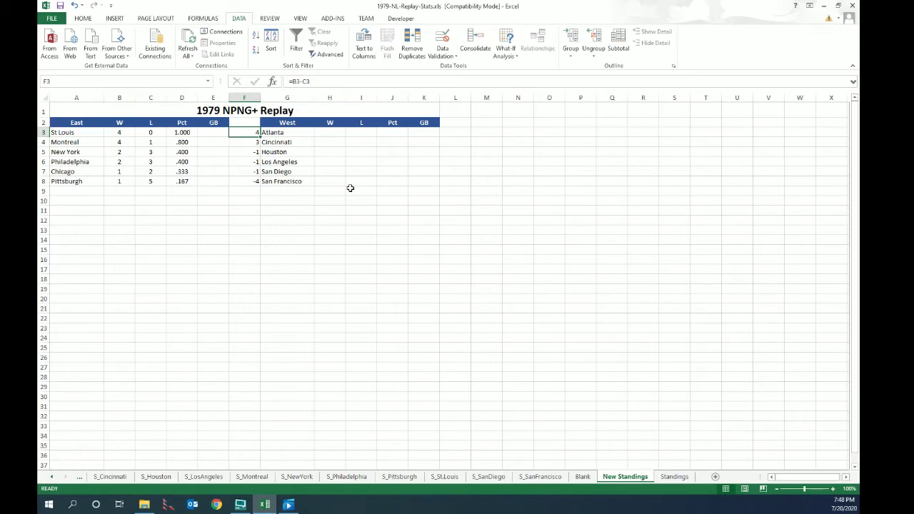
{"action": "left_click", "coordinate": [219, 133]}
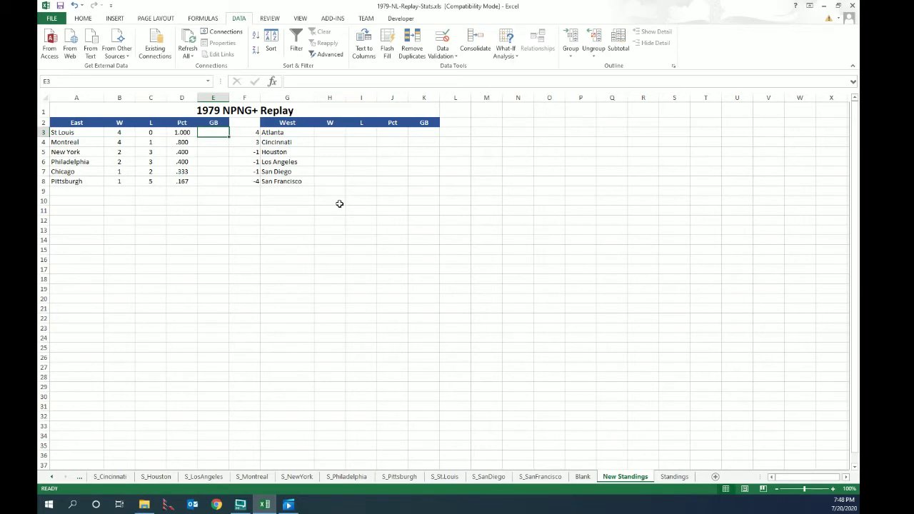
{"action": "type", "text": "="}
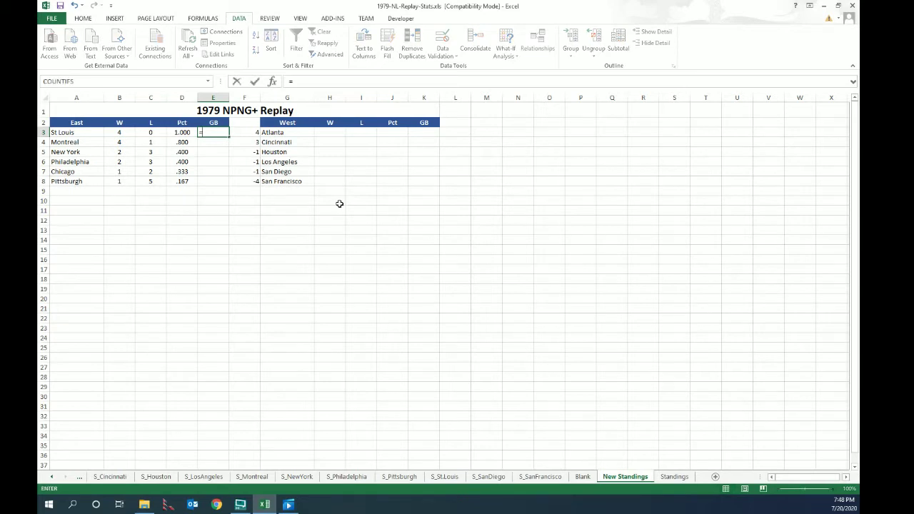
{"action": "type", "text": "if("}
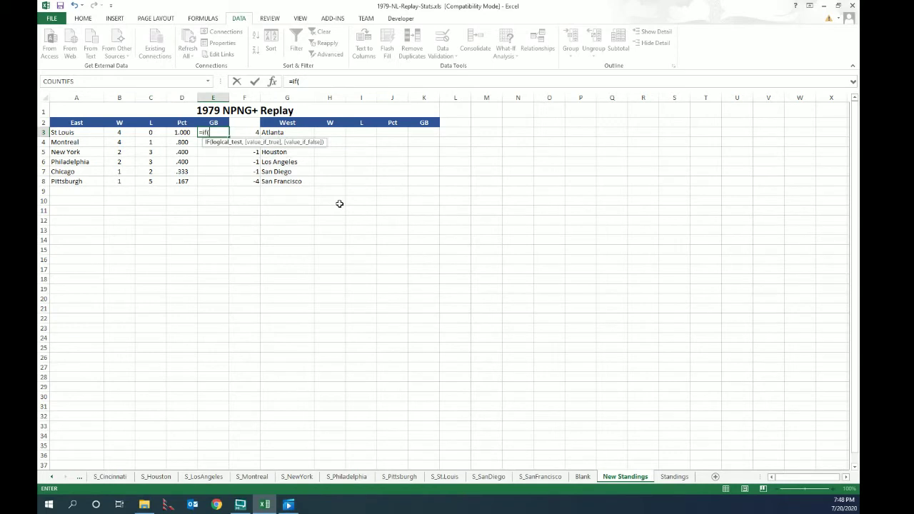
{"action": "left_click", "coordinate": [253, 133]}
{"action": "type", "text": "=max("}
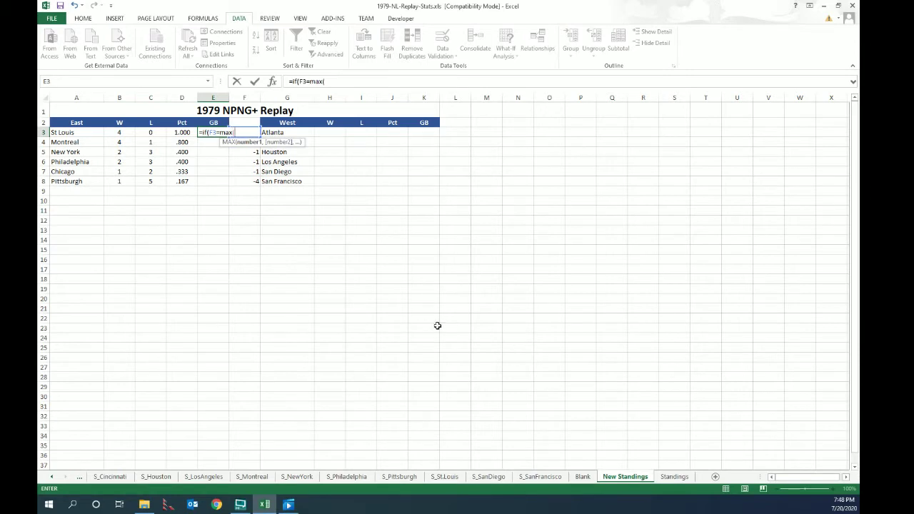
{"action": "left_click_drag", "start_coordinate": [247, 181], "coordinate": [252, 132]}
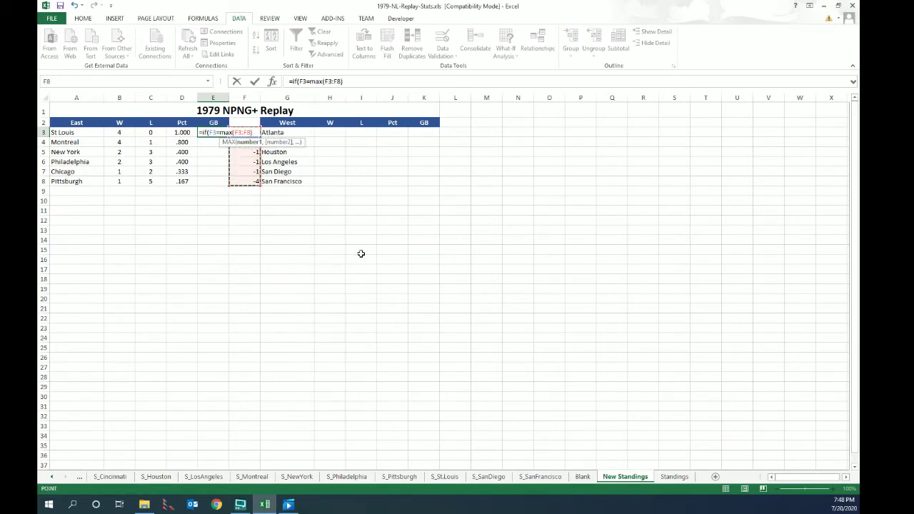
{"action": "type", "text": "),\"-"}
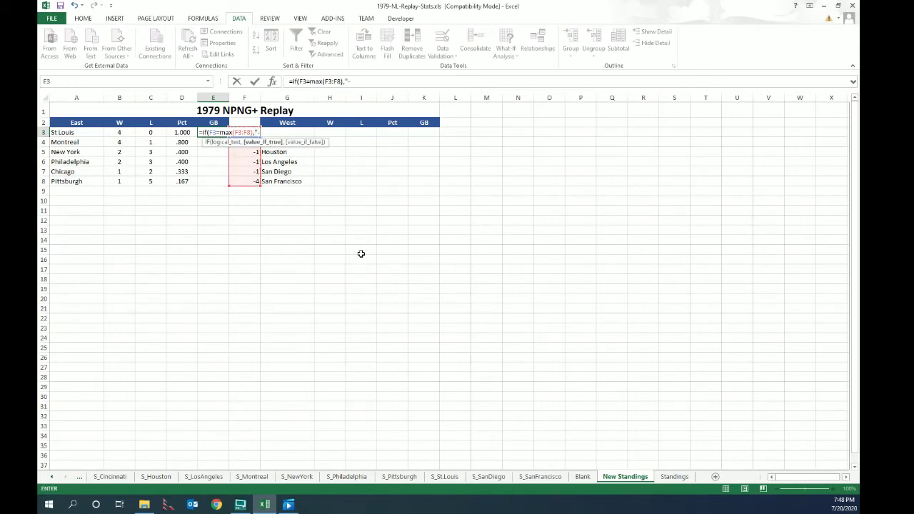
{"action": "type", "text": "\",\"xxx\")"}
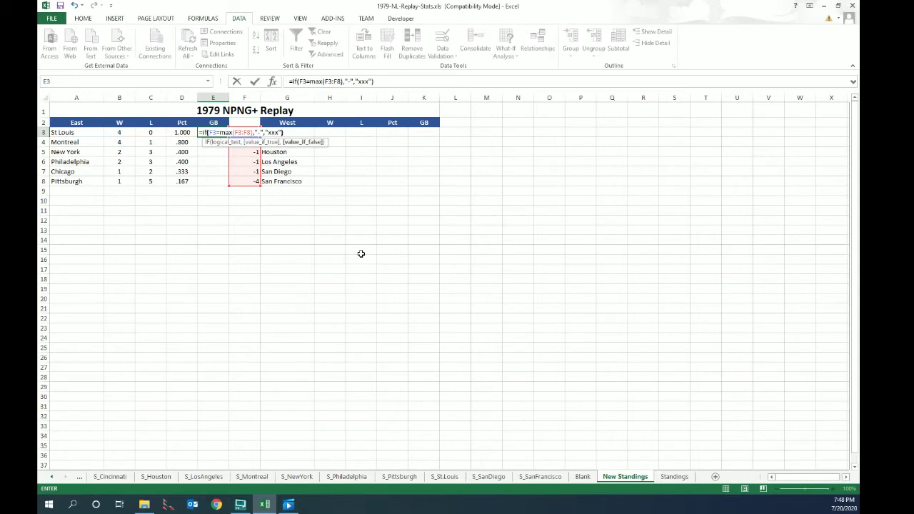
{"action": "type", "text": "4"}
{"action": "key", "text": "BackSpace"}
{"action": "key", "text": "Return"}
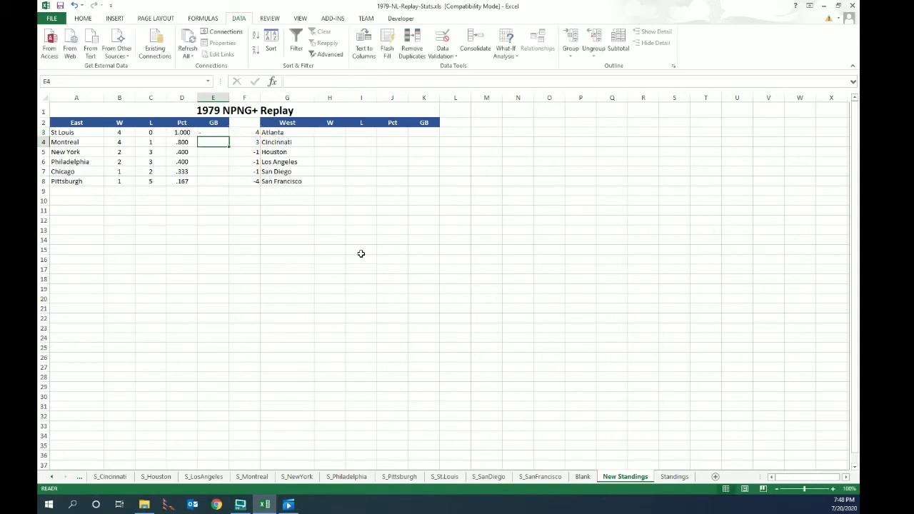
{"action": "key", "text": "Up"}
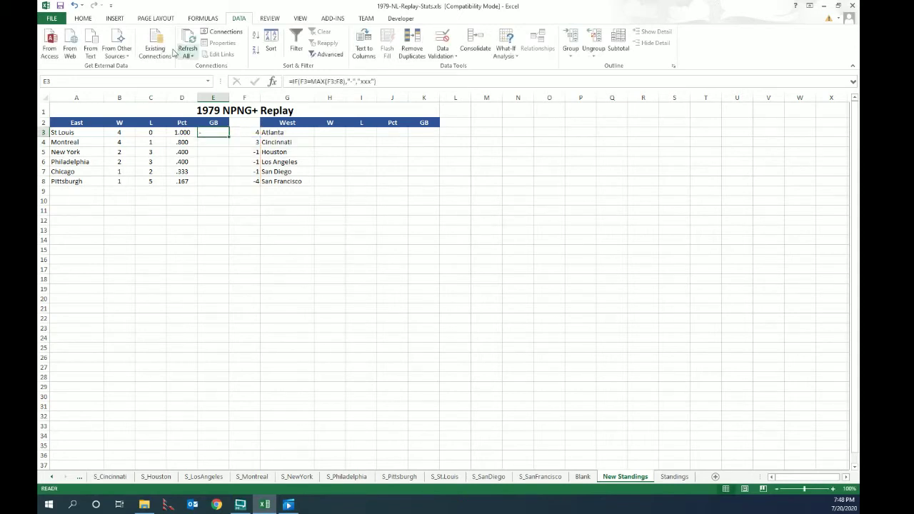
Center E3 and change its formula's dash result to "--".
{"action": "left_click", "coordinate": [83, 18]}
{"action": "left_click", "coordinate": [233, 50]}
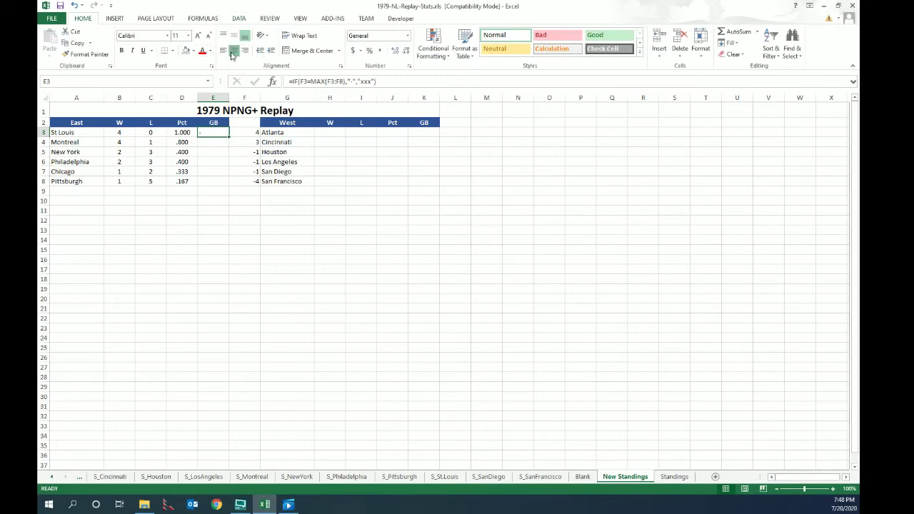
{"action": "left_click", "coordinate": [352, 82]}
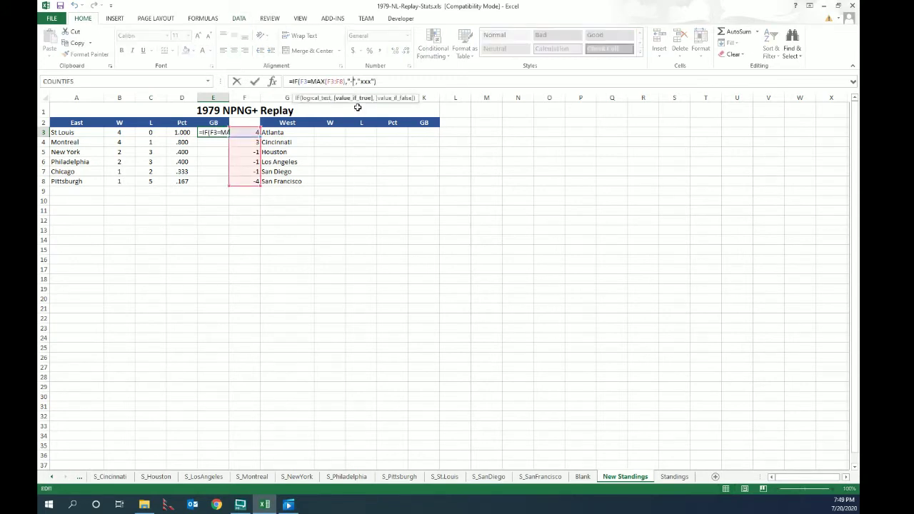
{"action": "type", "text": "-"}
{"action": "key", "text": "Return"}
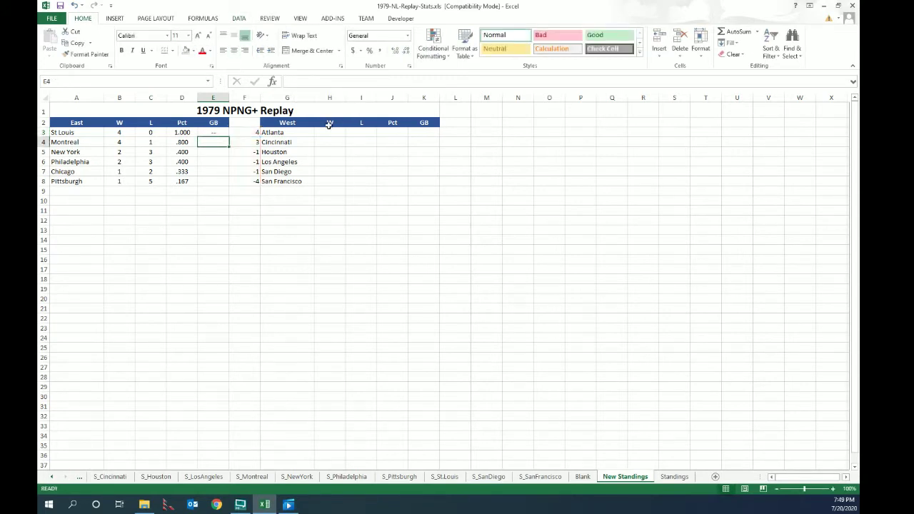
Paste the E3 GB formula into each cell from E4 through E8.
{"action": "left_click", "coordinate": [213, 133]}
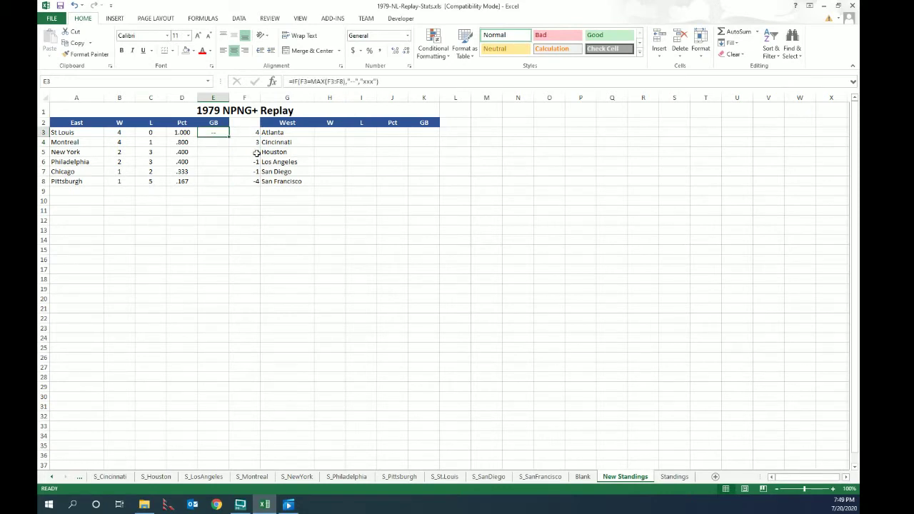
{"action": "key", "text": "ctrl+c"}
{"action": "key", "text": "Down"}
{"action": "key", "text": "ctrl+v"}
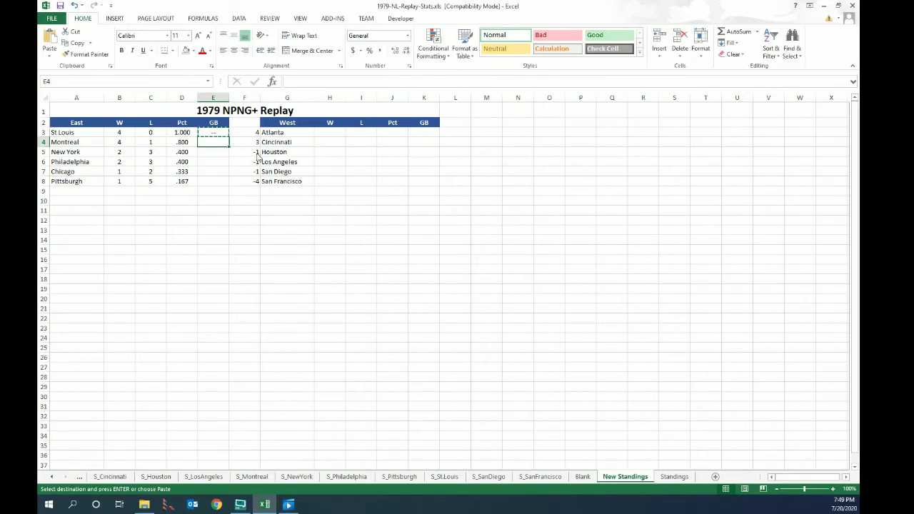
{"action": "key", "text": "Down"}
{"action": "key", "text": "ctrl+v"}
{"action": "key", "text": "Down"}
{"action": "key", "text": "ctrl+v"}
{"action": "key", "text": "Down"}
{"action": "key", "text": "ctrl+v"}
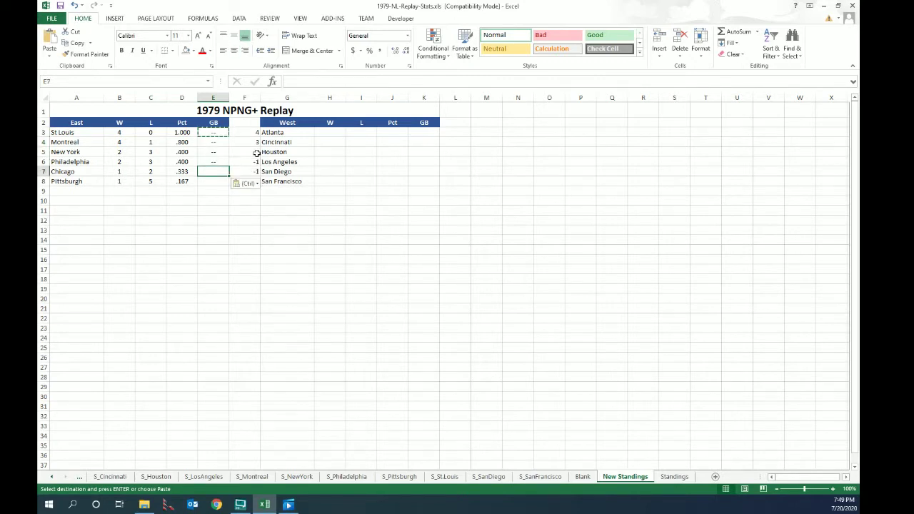
{"action": "key", "text": "Down"}
{"action": "key", "text": "ctrl+v"}
{"action": "key", "text": "Escape"}
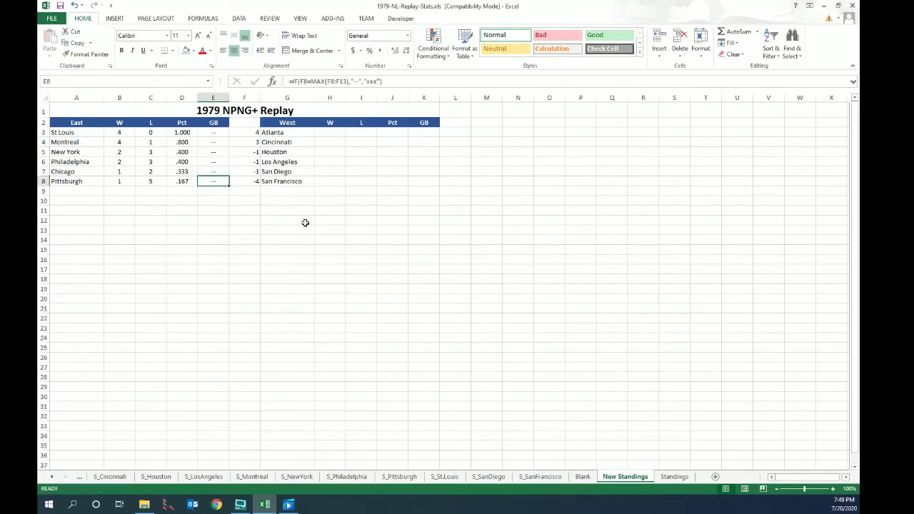
Anchor the MAX range in E3's formula as F$3:F$8.
{"action": "left_click", "coordinate": [213, 135]}
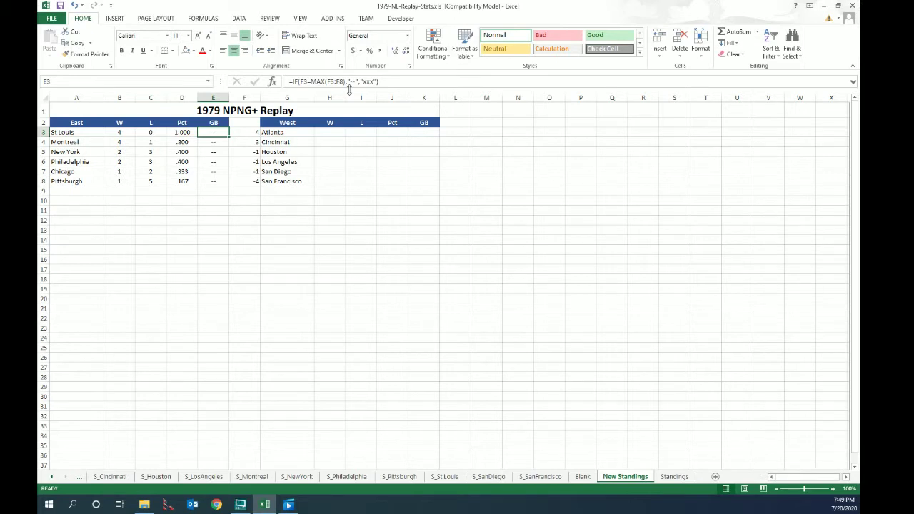
{"action": "left_click", "coordinate": [183, 140]}
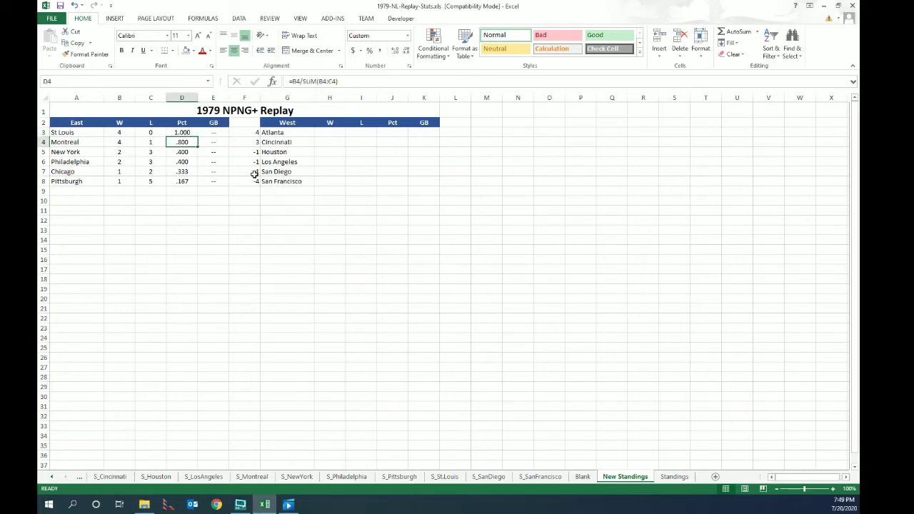
{"action": "left_click", "coordinate": [212, 143]}
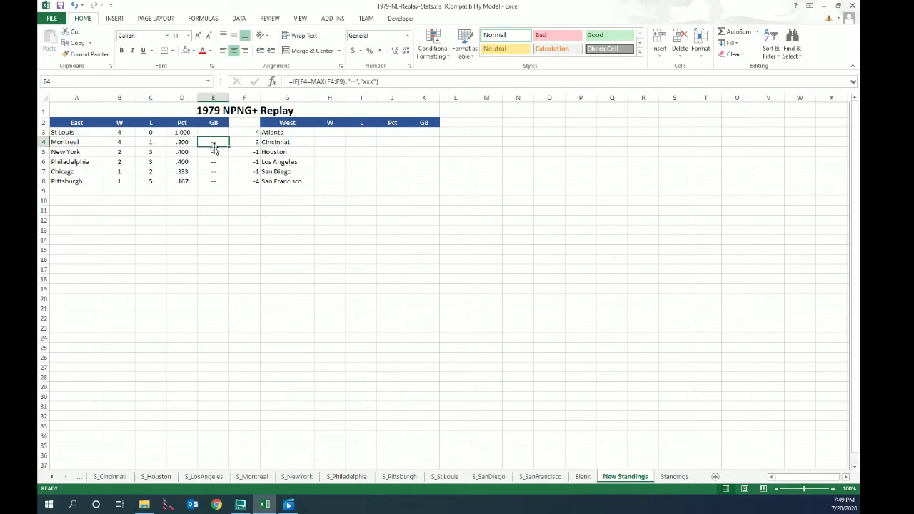
{"action": "left_click", "coordinate": [216, 132]}
{"action": "left_click", "coordinate": [336, 83]}
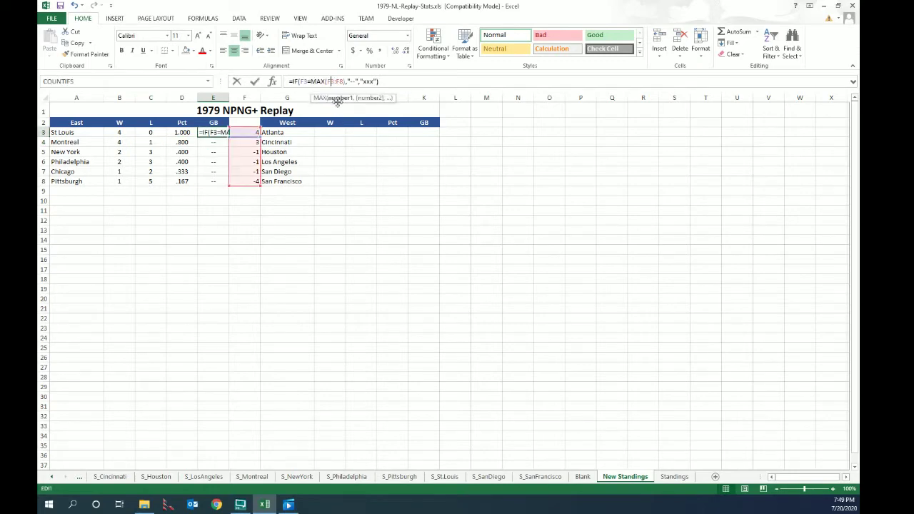
{"action": "type", "text": "$"}
{"action": "key", "text": "Right"}
{"action": "key", "text": "Right"}
{"action": "key", "text": "Right"}
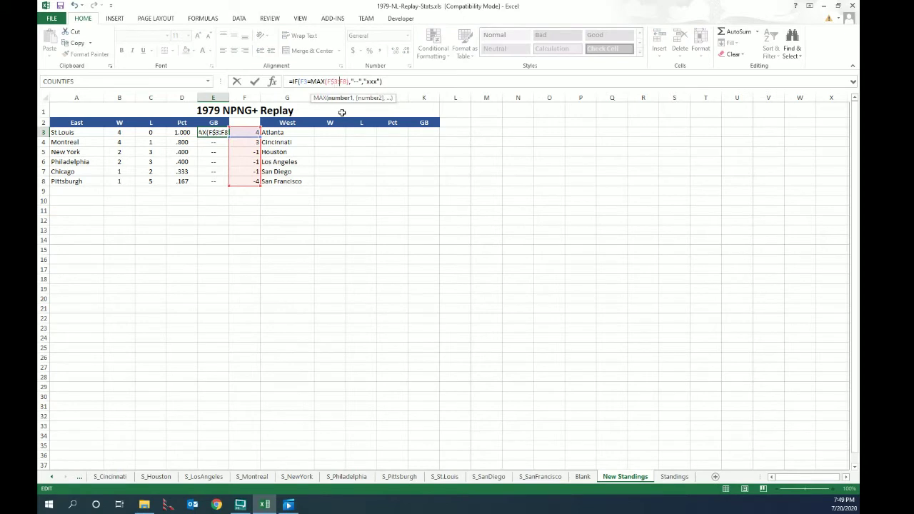
{"action": "type", "text": "$"}
{"action": "key", "text": "ctrl+Return"}
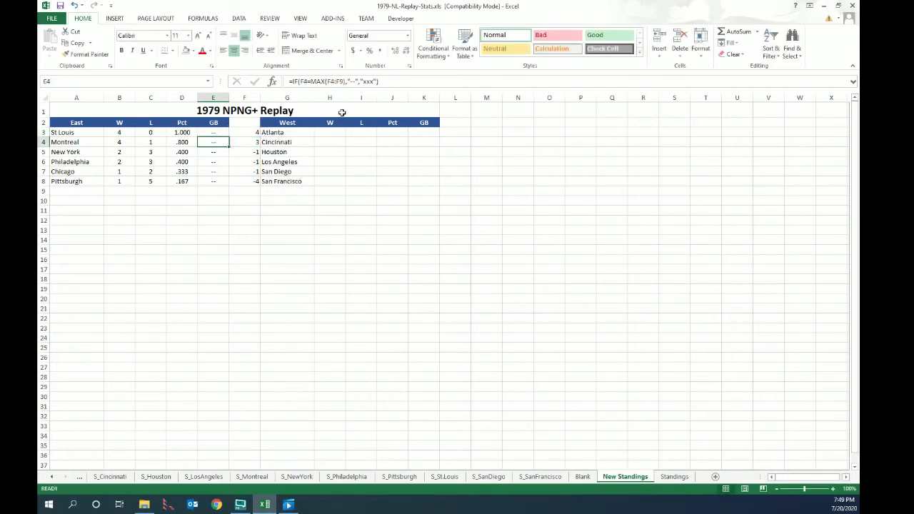
Refill E4:E8 with the anchored formula, so those cells now show xxx.
{"action": "key", "text": "ctrl+c"}
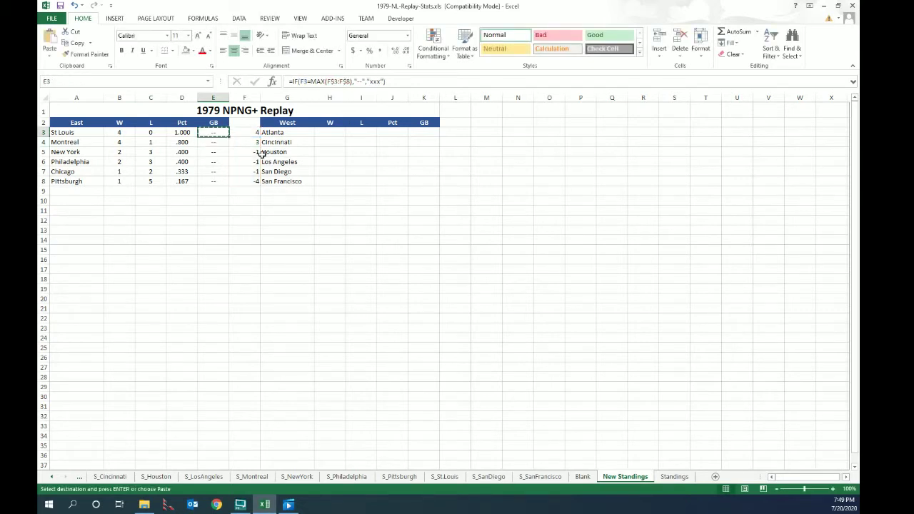
{"action": "key", "text": "shift+Down"}
{"action": "key", "text": "shift+Down"}
{"action": "key", "text": "shift+Down"}
{"action": "key", "text": "shift+Down"}
{"action": "key", "text": "shift+Down"}
{"action": "key", "text": "ctrl+v"}
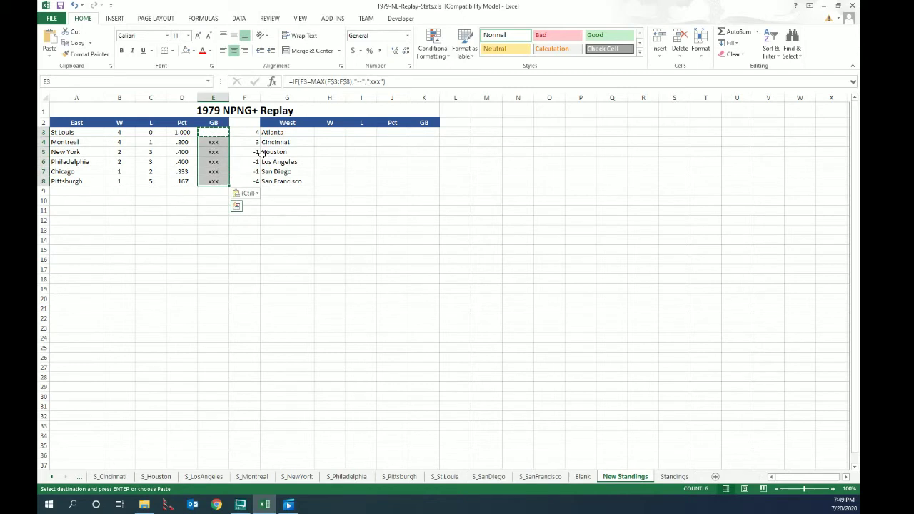
{"action": "key", "text": "Return"}
{"action": "key", "text": "Up"}
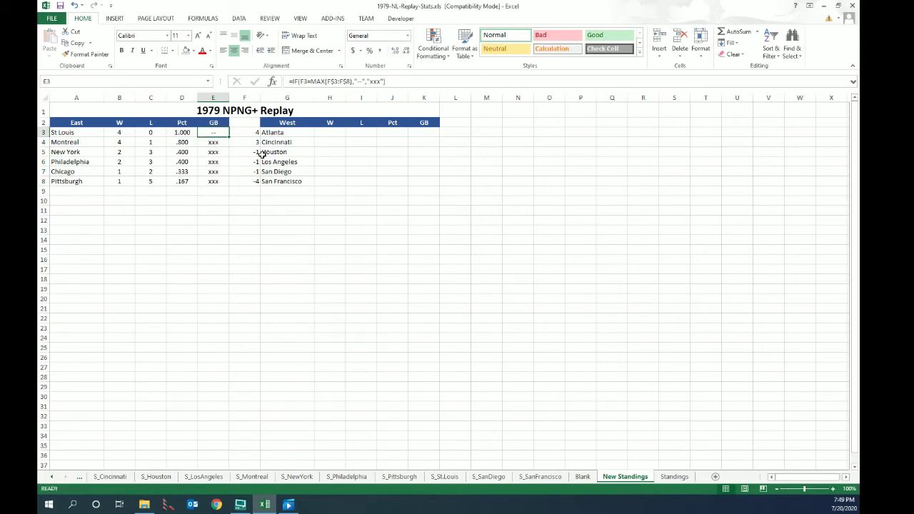
{"action": "left_click", "coordinate": [213, 144]}
{"action": "left_click_drag", "start_coordinate": [367, 81], "coordinate": [385, 81]}
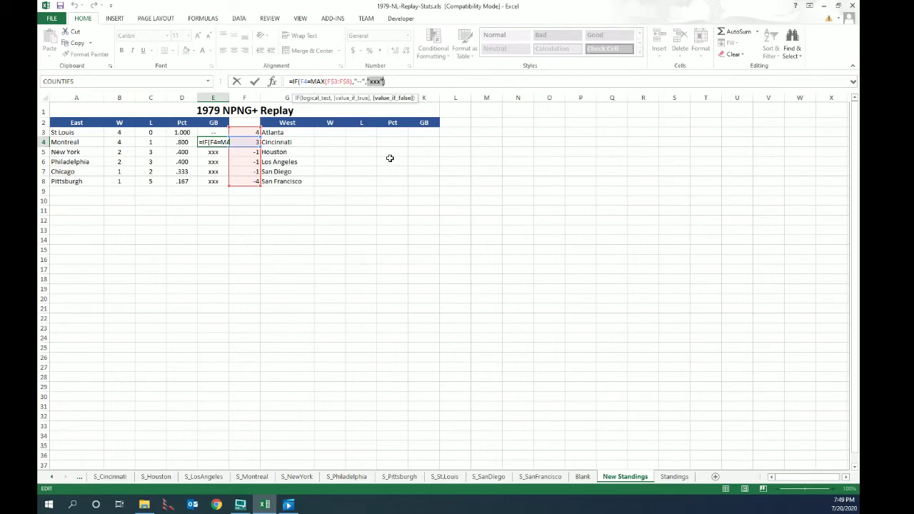
Rewrite E4 as =IF(F4=MAX(F$3:F$8),"--",(MAX(F$3:F$8)-F4)/2).
{"action": "left_click_drag", "start_coordinate": [310, 81], "coordinate": [383, 81]}
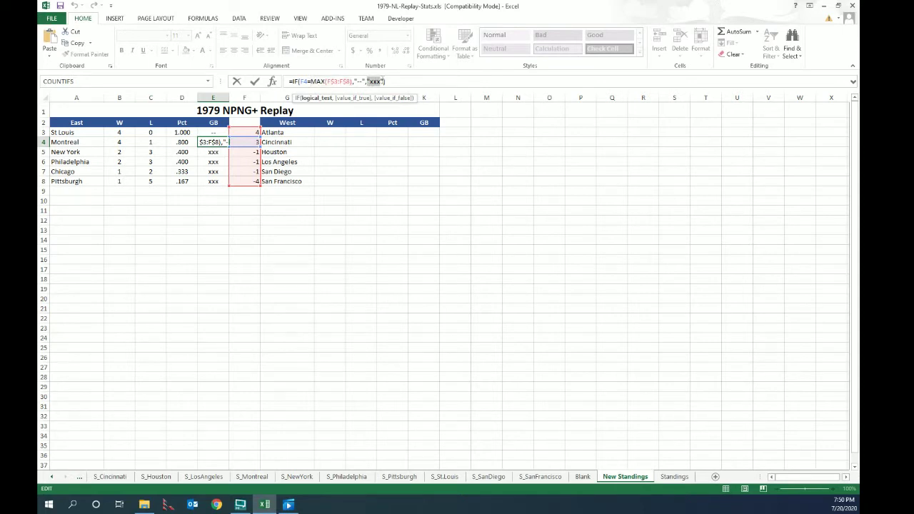
{"action": "key", "text": "ctrl+v"}
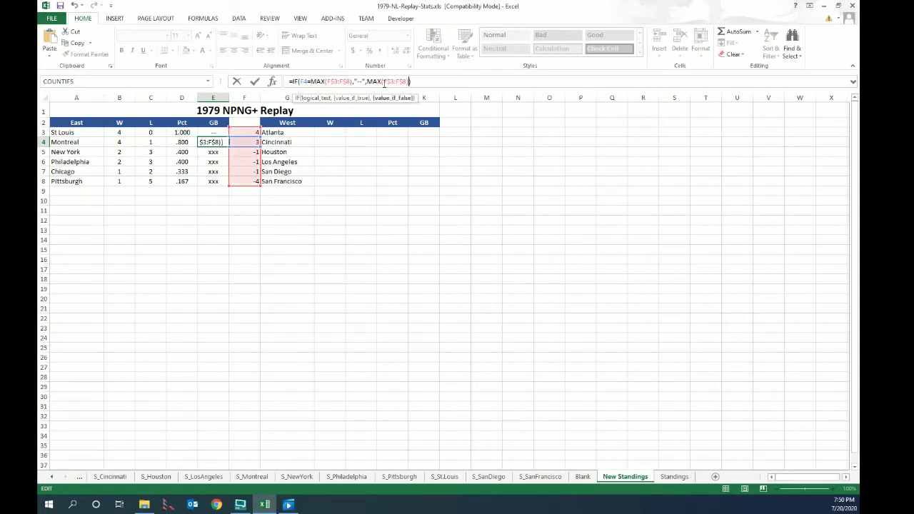
{"action": "type", "text": "-"}
{"action": "type", "text": "f4"}
{"action": "left_click", "coordinate": [368, 82]}
{"action": "type", "text": "("}
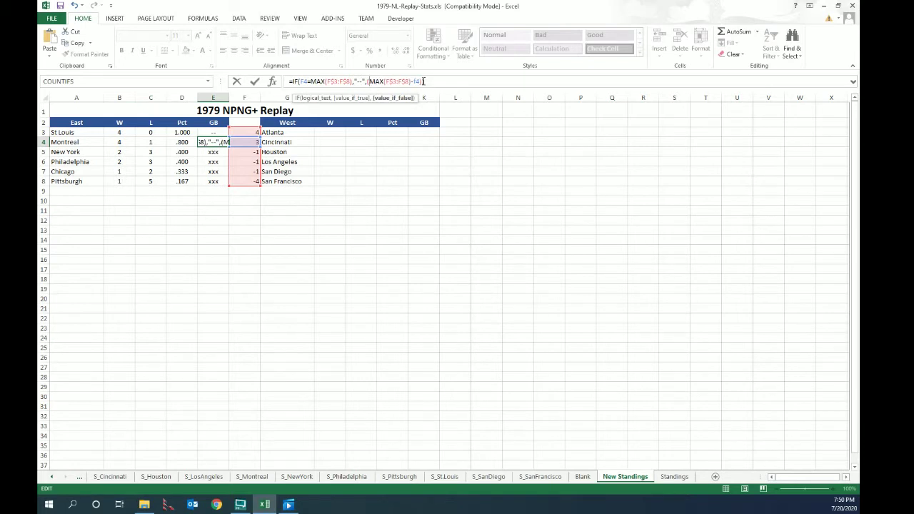
{"action": "left_click", "coordinate": [422, 80]}
{"action": "type", "text": "/2)"}
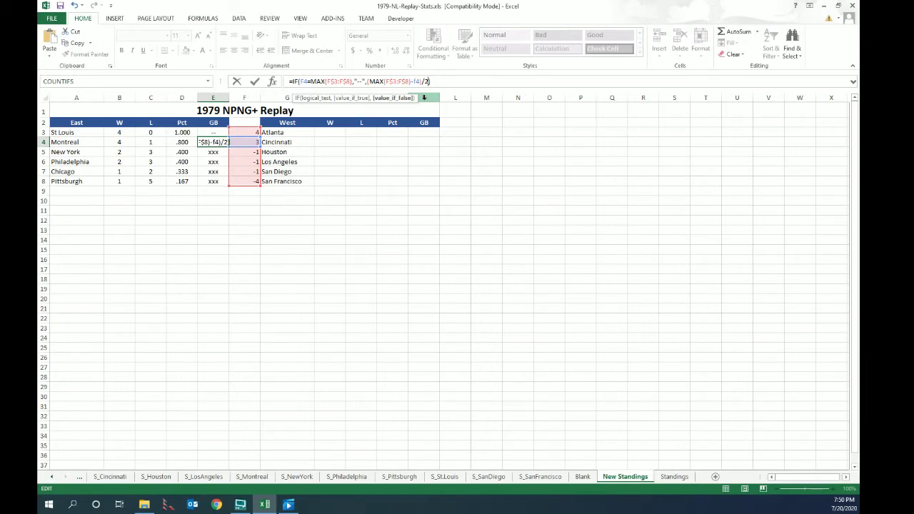
{"action": "key", "text": "Return"}
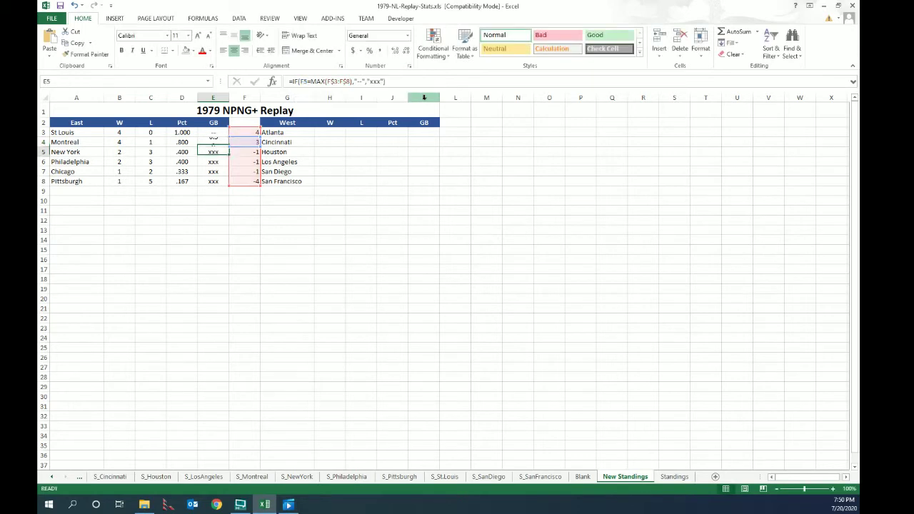
Copy the E4 games-behind formula down E5:E8, showing 0.5, 2.5, 2.5, 2.5 and 4.
{"action": "key", "text": "Up"}
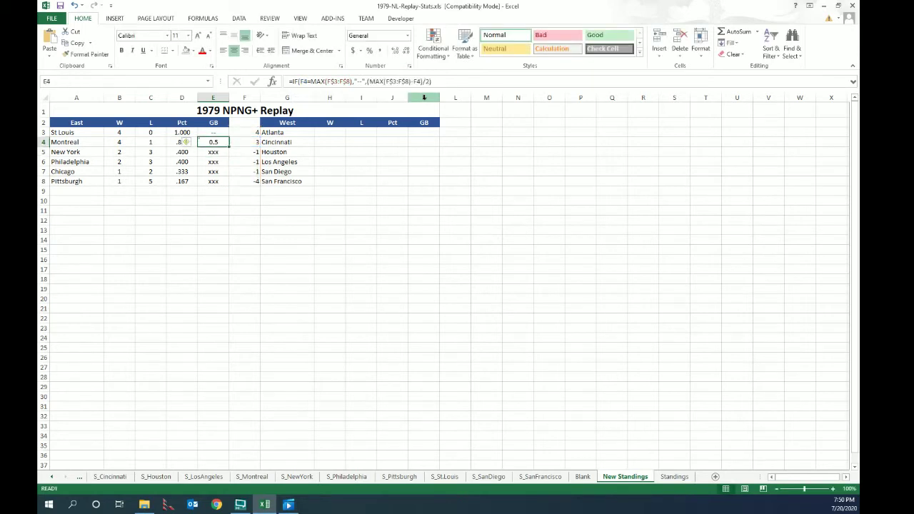
{"action": "key", "text": "ctrl+c"}
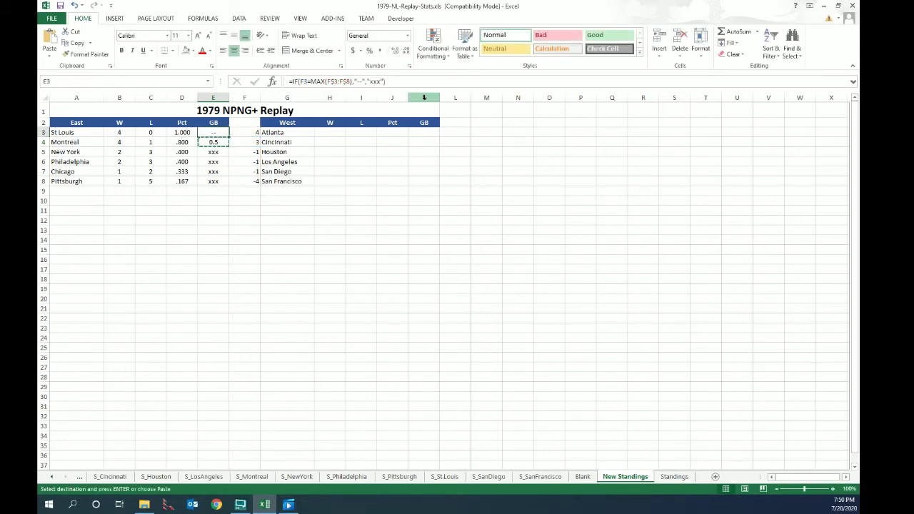
{"action": "key", "text": "ctrl+v"}
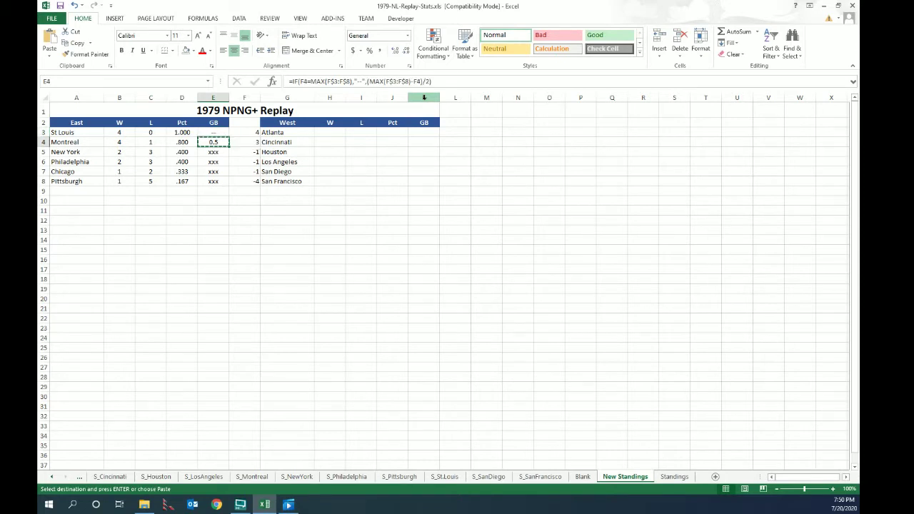
{"action": "key", "text": "shift+Down"}
{"action": "key", "text": "shift+Down"}
{"action": "key", "text": "shift+Down"}
{"action": "key", "text": "shift+Down"}
{"action": "key", "text": "ctrl+v"}
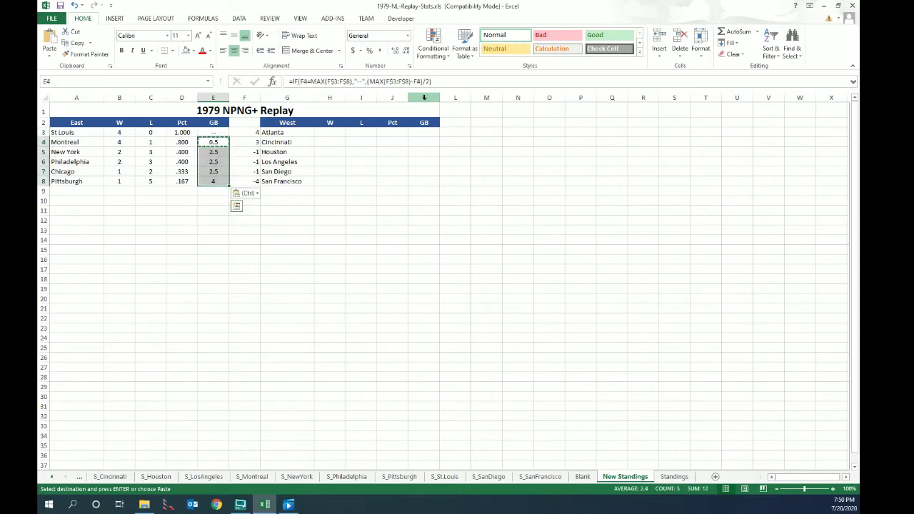
{"action": "key", "text": "Escape"}
{"action": "key", "text": "Up"}
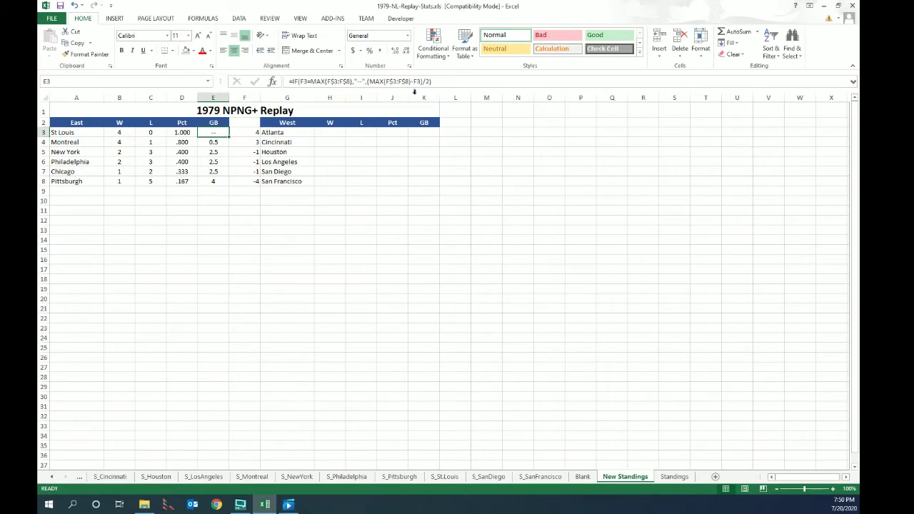
Format East GB cells E3:E8 as Number with 1 decimal place, so Pittsburgh reads 4.0.
{"action": "left_click", "coordinate": [213, 98]}
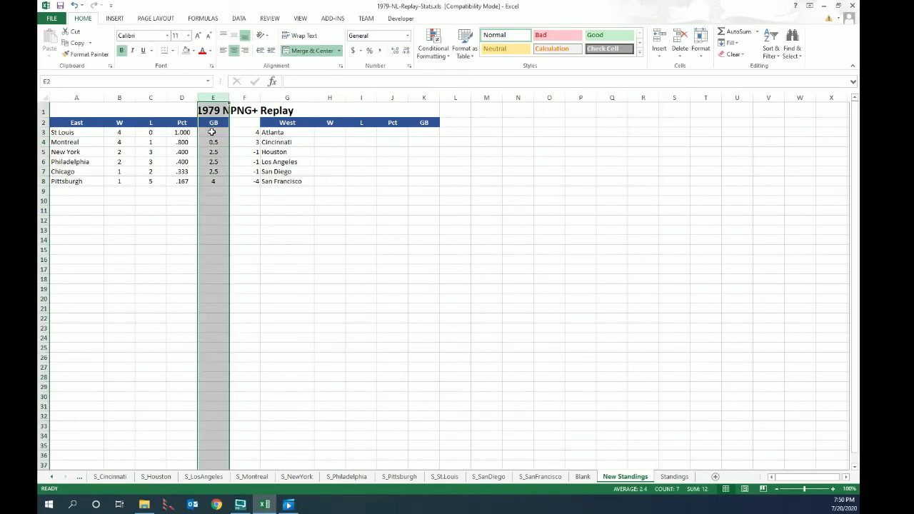
{"action": "left_click_drag", "start_coordinate": [213, 132], "coordinate": [213, 182]}
{"action": "right_click", "coordinate": [212, 182]}
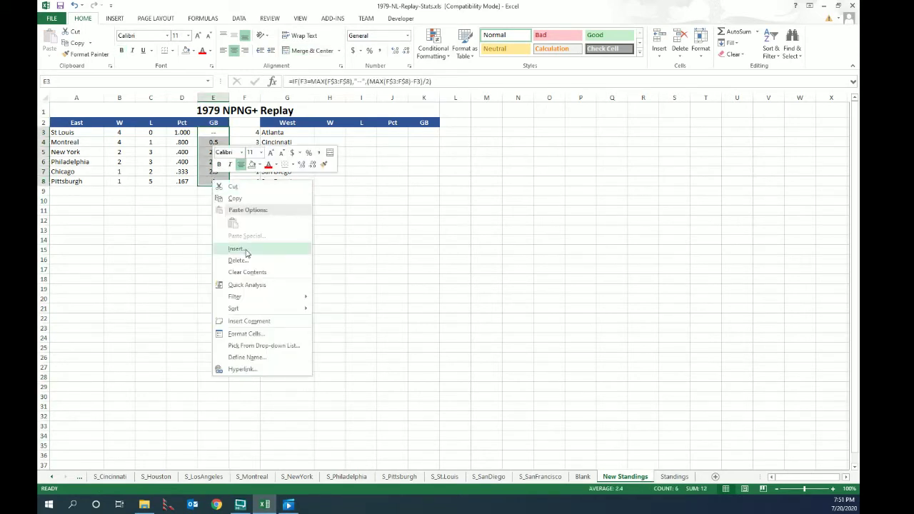
{"action": "left_click", "coordinate": [245, 333]}
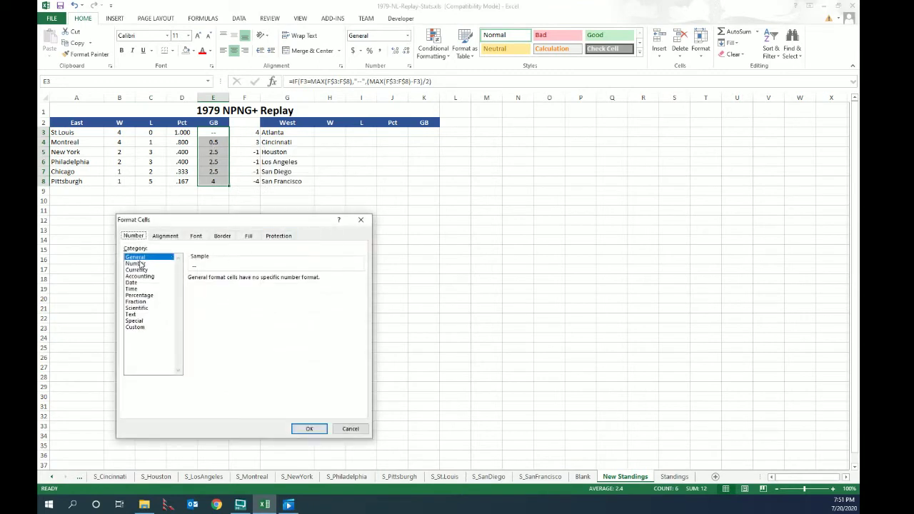
{"action": "left_click", "coordinate": [137, 263]}
{"action": "left_click", "coordinate": [255, 280]}
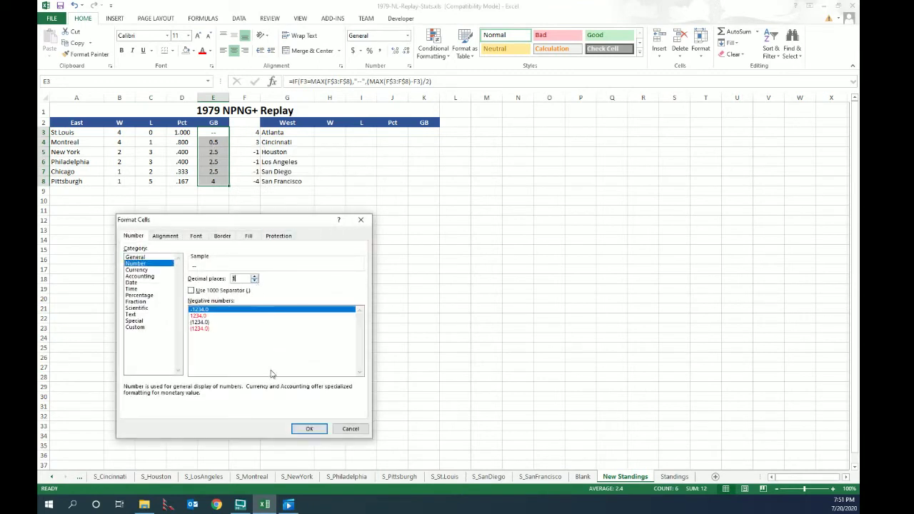
{"action": "left_click", "coordinate": [309, 428]}
{"action": "left_click", "coordinate": [214, 193]}
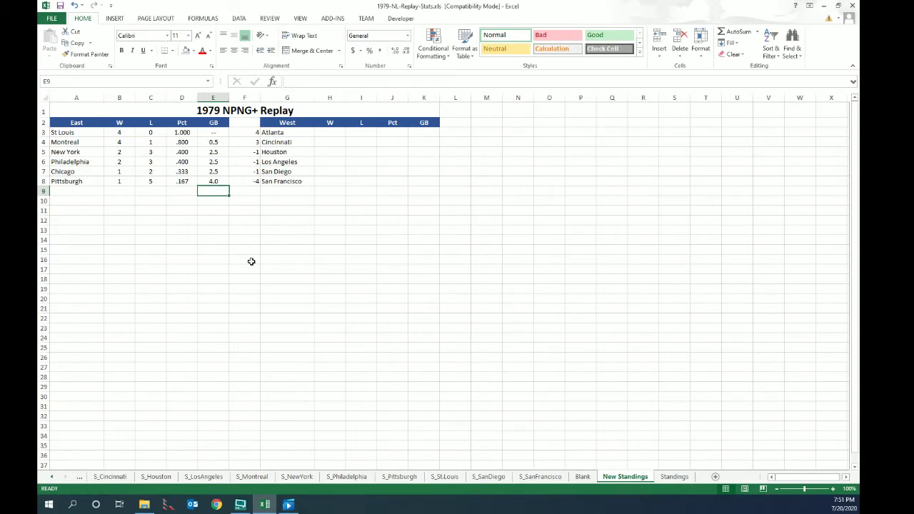
{"action": "left_click", "coordinate": [244, 142]}
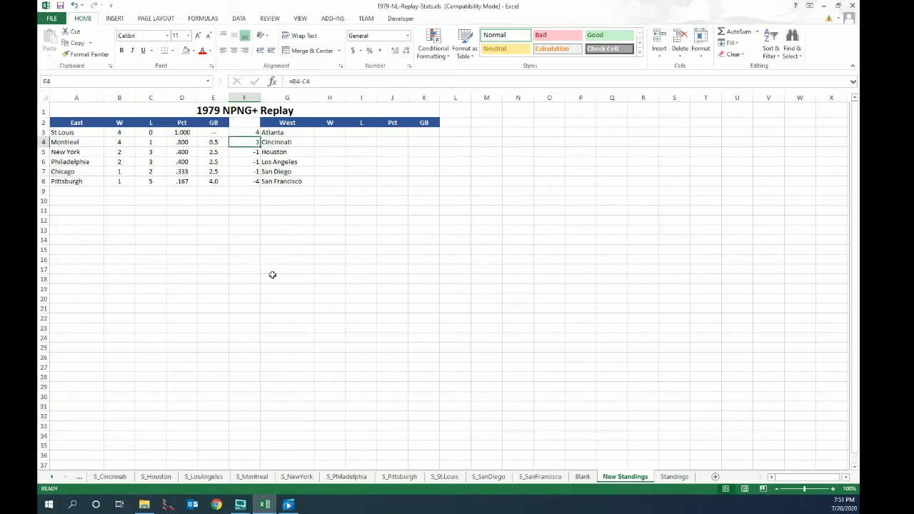
{"action": "left_click", "coordinate": [122, 144]}
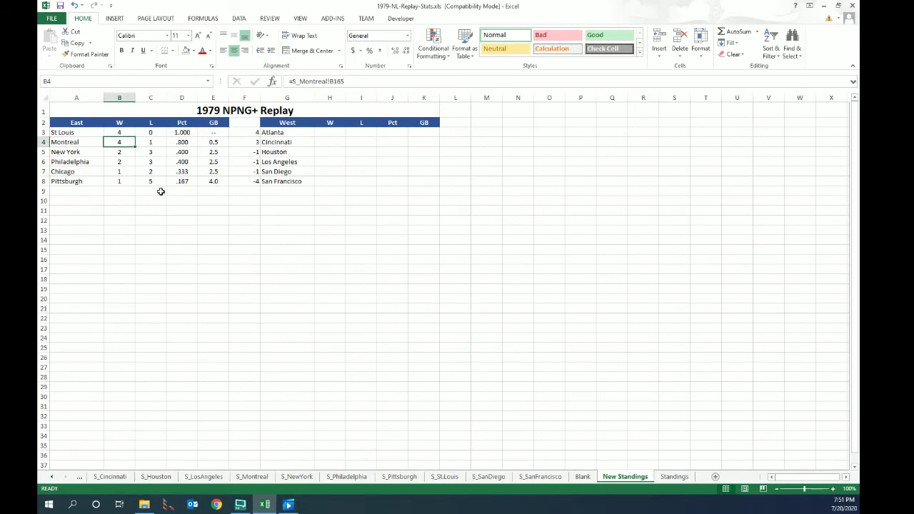
{"action": "type", "text": "6"}
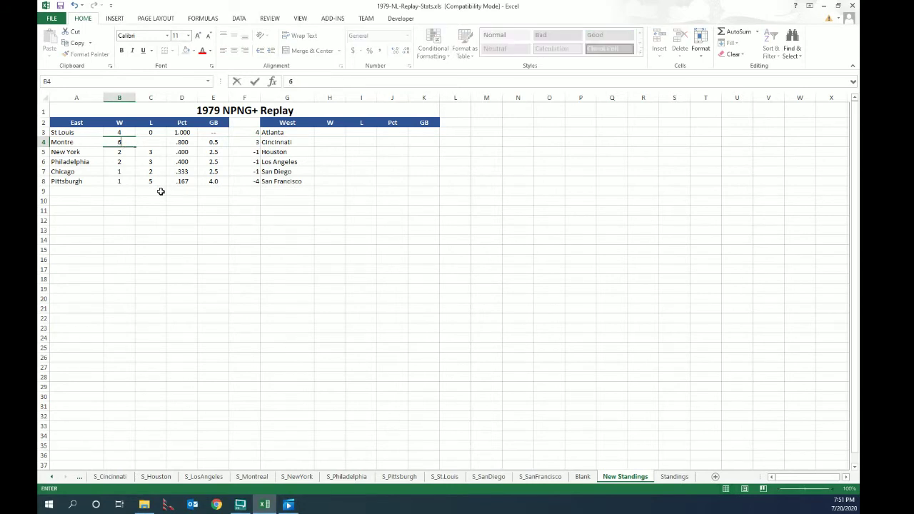
{"action": "key", "text": "Return"}
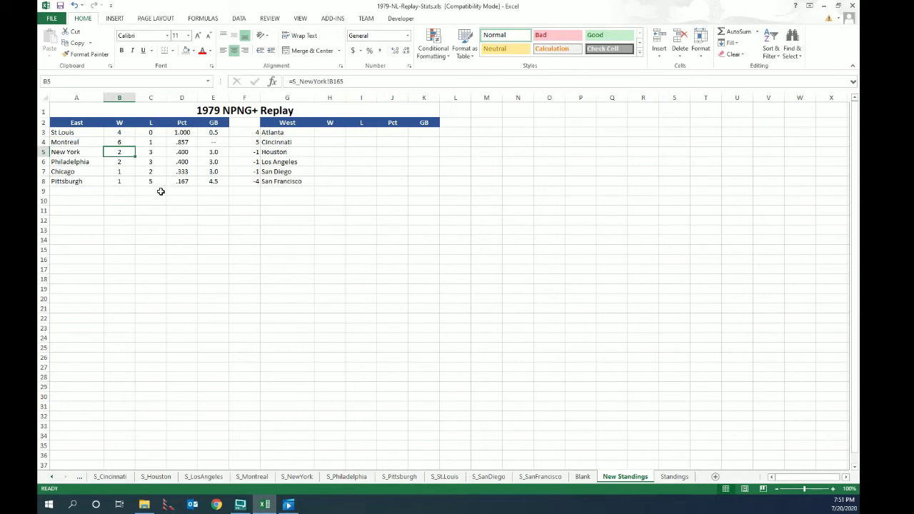
{"action": "key", "text": "ctrl+z"}
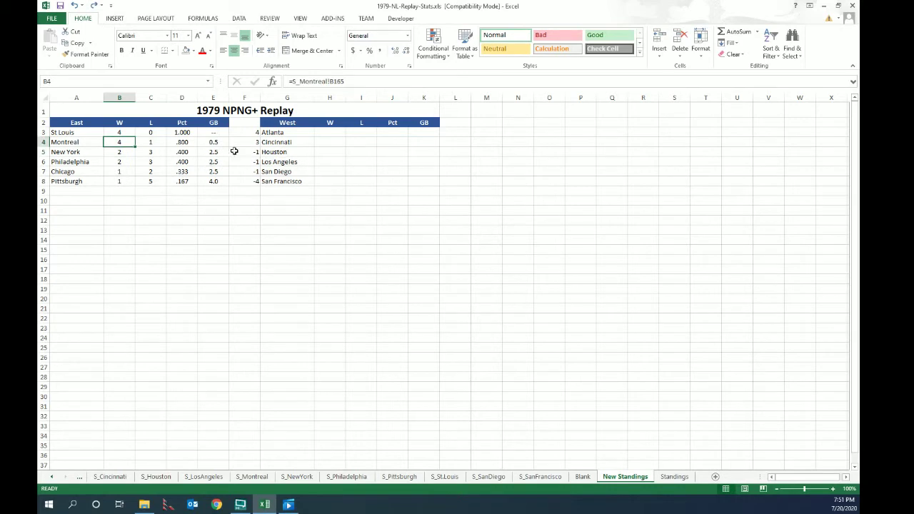
Hide the East helper values F3:F8 by making their font white.
{"action": "left_click_drag", "start_coordinate": [244, 132], "coordinate": [245, 182]}
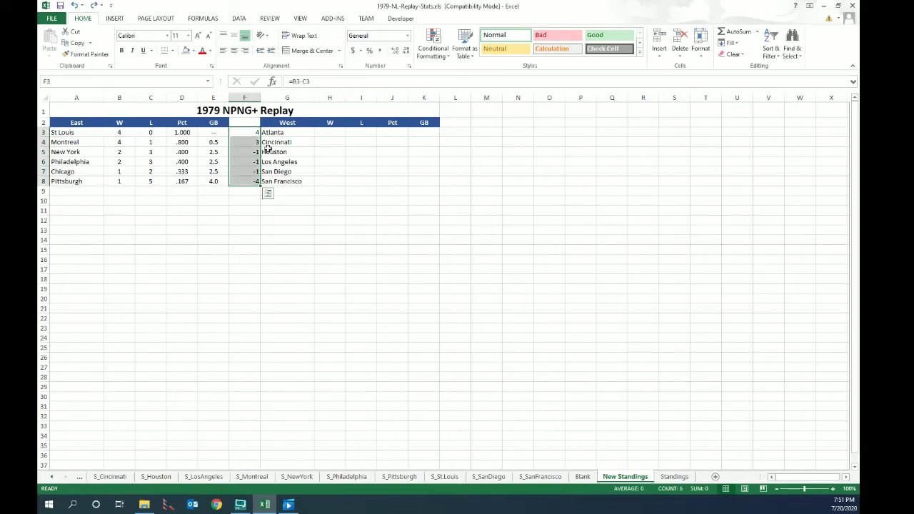
{"action": "left_click", "coordinate": [210, 51]}
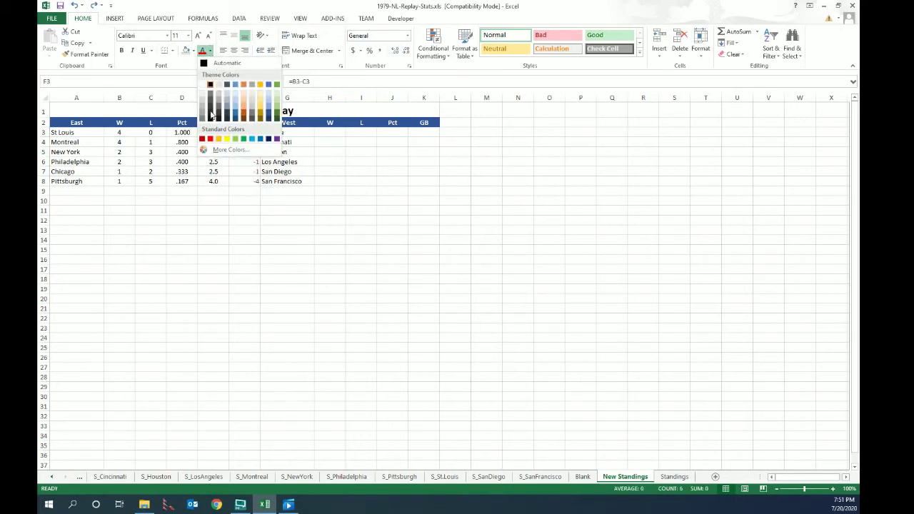
{"action": "left_click", "coordinate": [210, 85]}
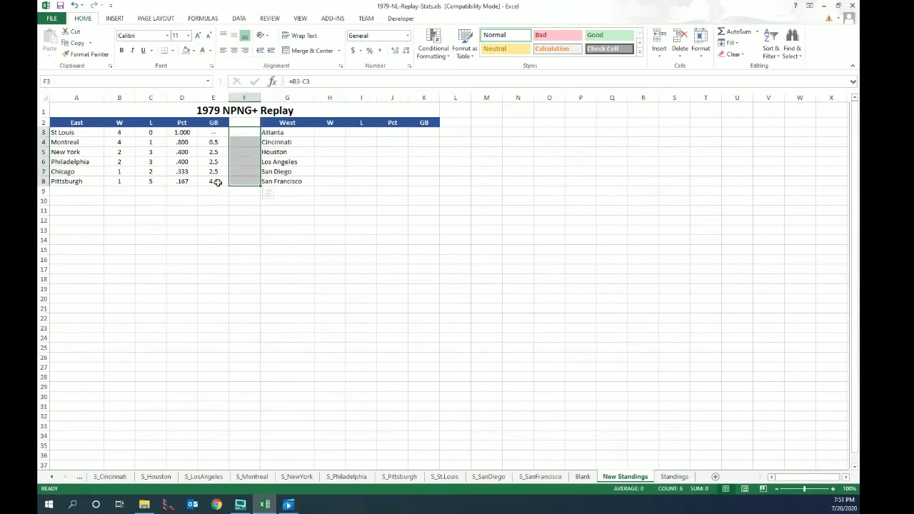
{"action": "left_click", "coordinate": [279, 133]}
Copy the East Pct and GB formulas into the West table starting at J3.
{"action": "left_click_drag", "start_coordinate": [190, 134], "coordinate": [231, 183]}
{"action": "key", "text": "ctrl+c"}
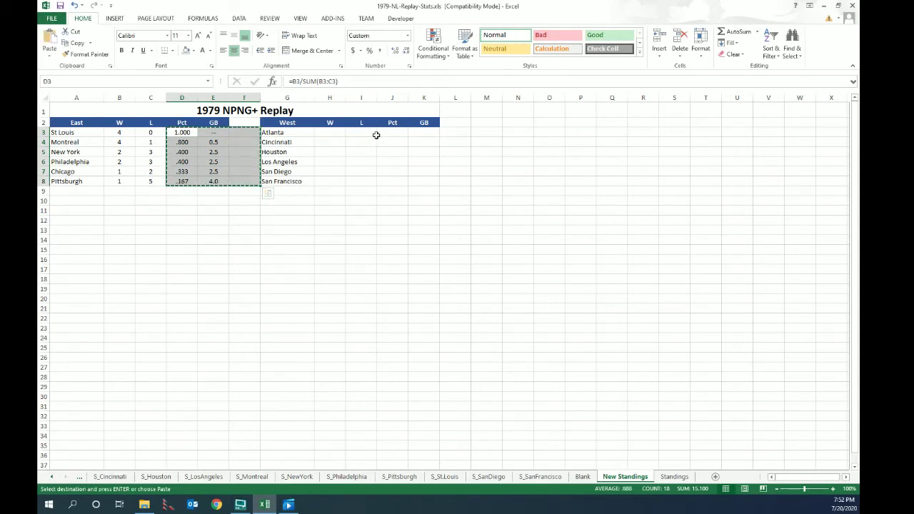
{"action": "left_click", "coordinate": [378, 133]}
{"action": "key", "text": "ctrl+v"}
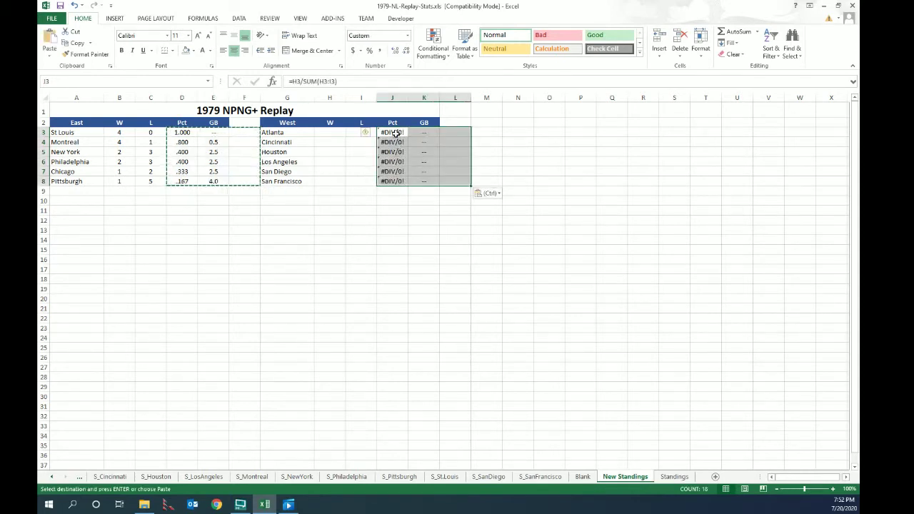
{"action": "left_click", "coordinate": [396, 133]}
{"action": "key", "text": "Escape"}
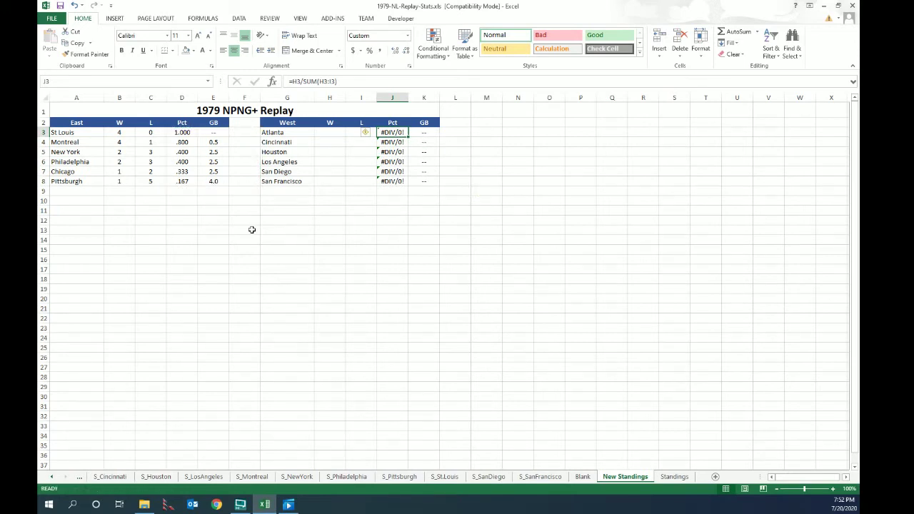
{"action": "left_click", "coordinate": [181, 134]}
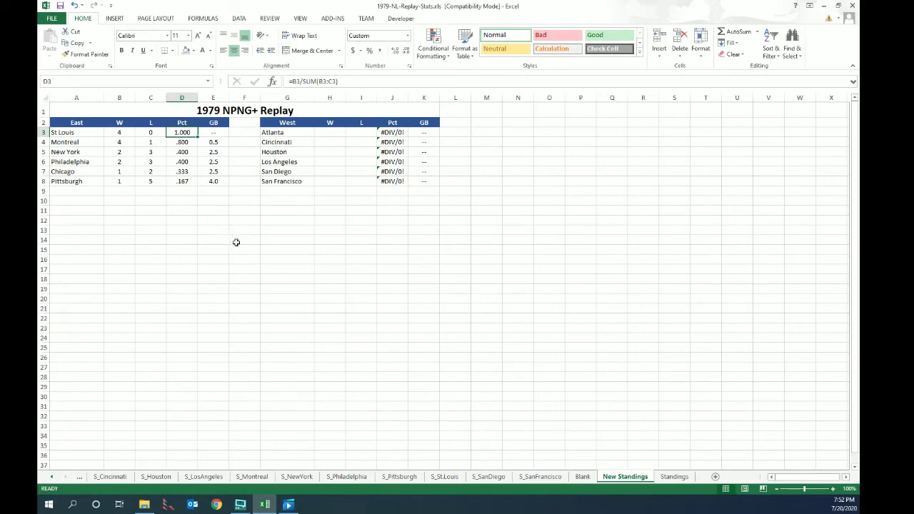
Change D3 to =IF(SUM(B3:C3)=0,"---",B3/SUM(B3:C3)) and fill it down D3:D8.
{"action": "left_click", "coordinate": [293, 84]}
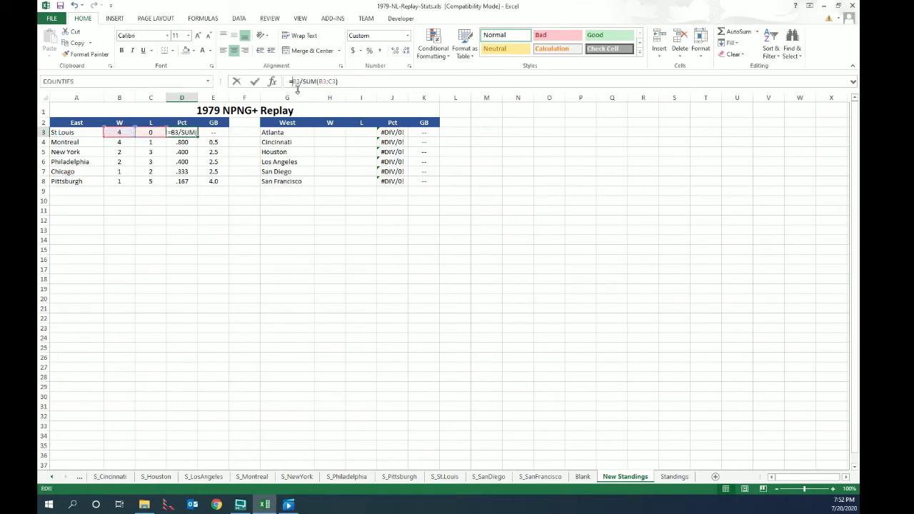
{"action": "type", "text": "if("}
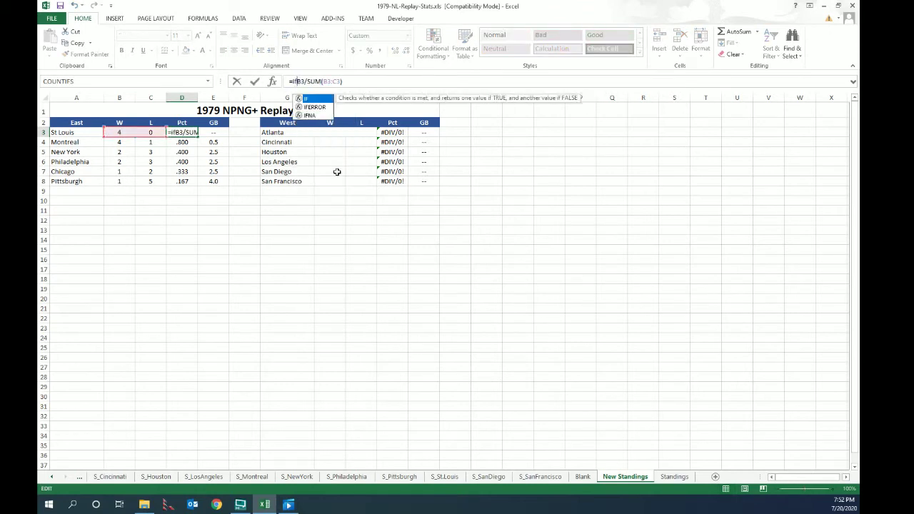
{"action": "type", "text": "sum(b"}
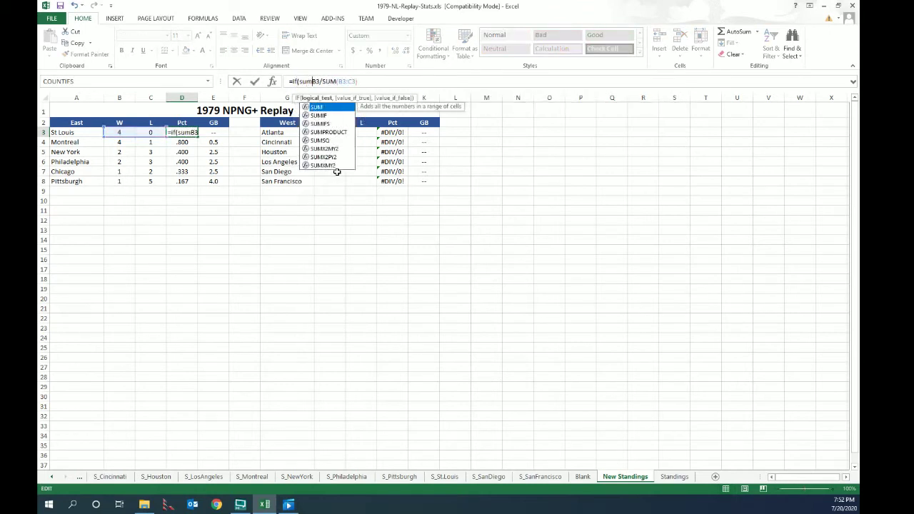
{"action": "type", "text": "3:c3)"}
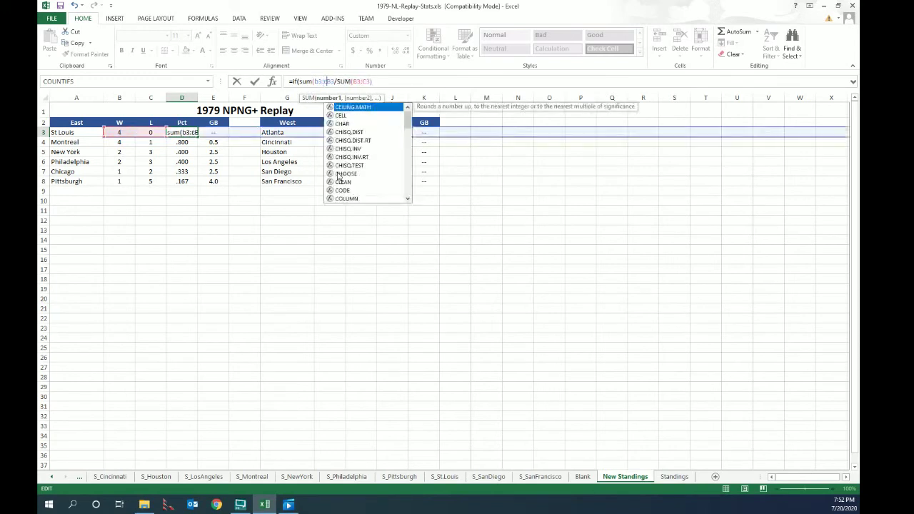
{"action": "type", "text": "=0"}
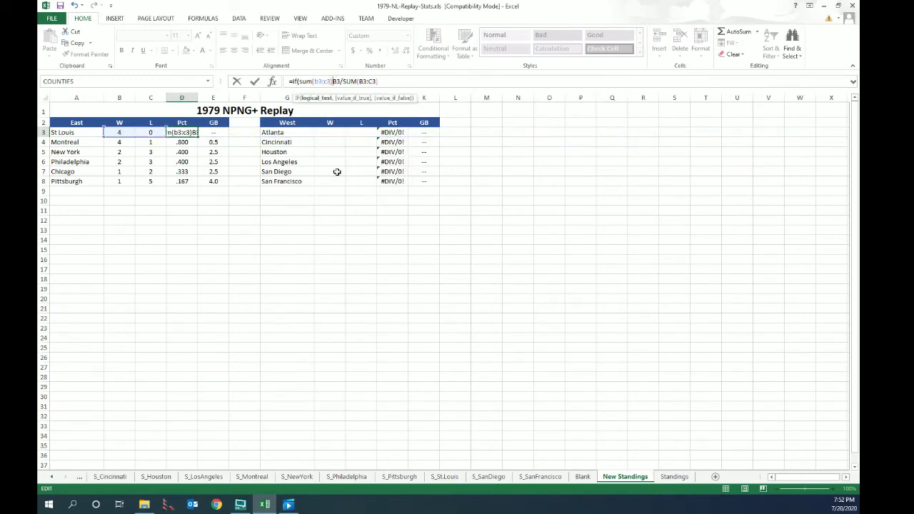
{"action": "type", "text": ",\"---"}
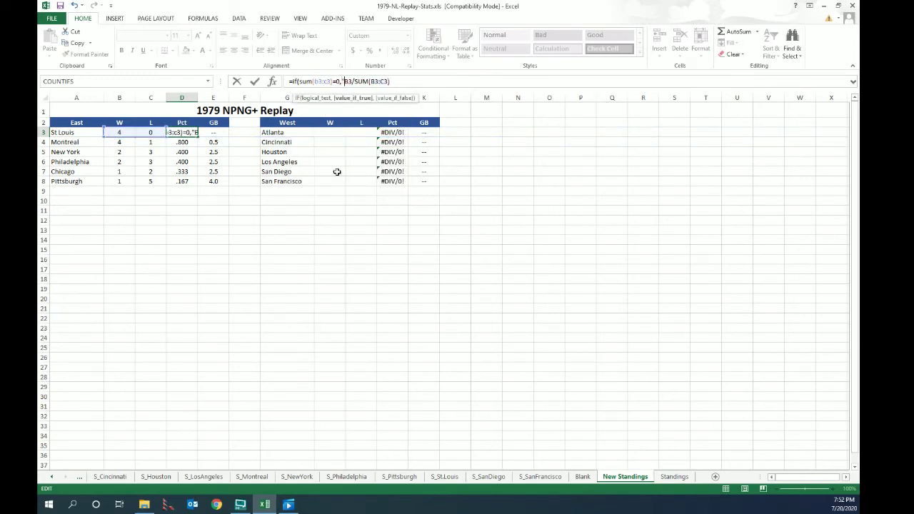
{"action": "type", "text": "\","}
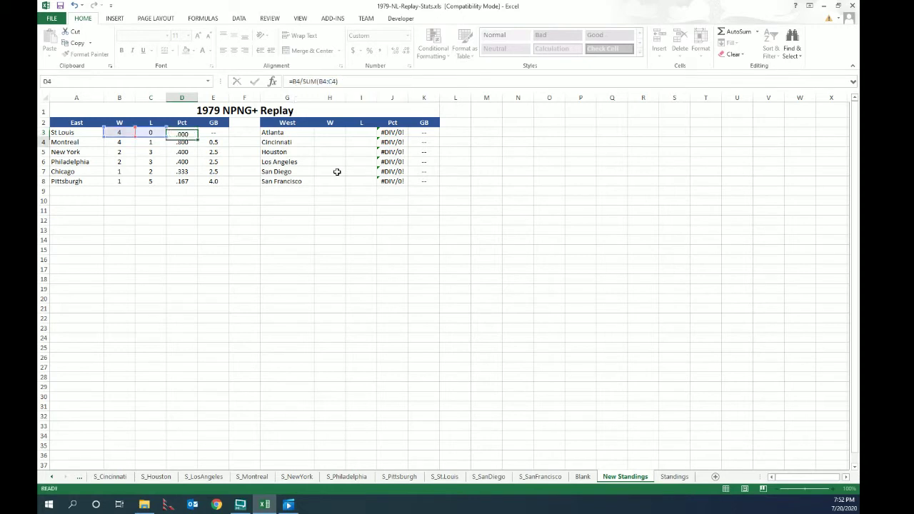
{"action": "key", "text": "Return"}
{"action": "key", "text": "Up"}
{"action": "key", "text": "ctrl+c"}
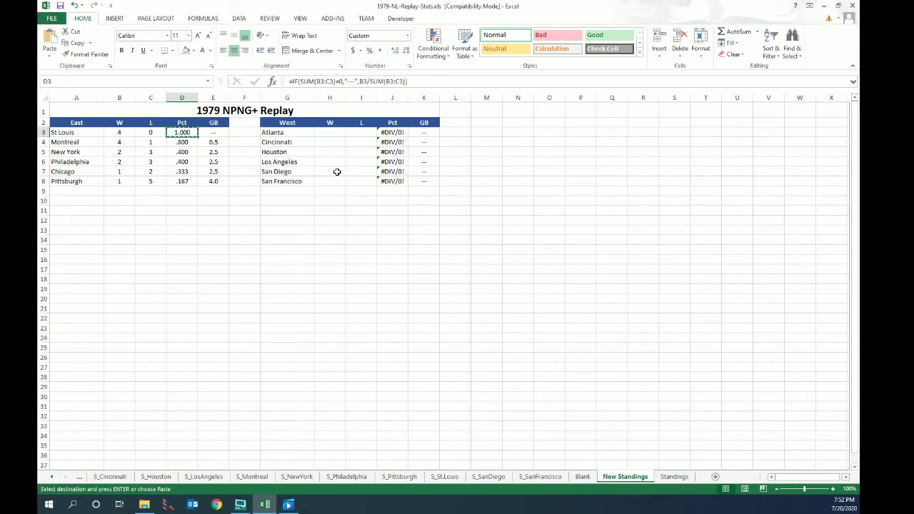
{"action": "key", "text": "shift+Down"}
{"action": "key", "text": "shift+Down"}
{"action": "key", "text": "shift+Down"}
{"action": "key", "text": "shift+Down"}
{"action": "key", "text": "shift+Down"}
{"action": "key", "text": "ctrl+v"}
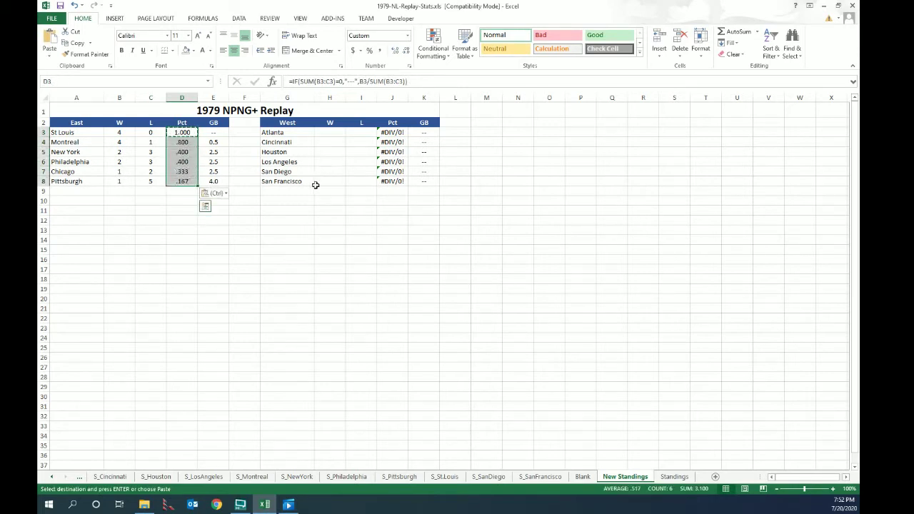
Paste the new Pct formula into West J3:J8 so empty teams show ---.
{"action": "left_click", "coordinate": [391, 132]}
{"action": "left_click_drag", "start_coordinate": [391, 133], "coordinate": [392, 181]}
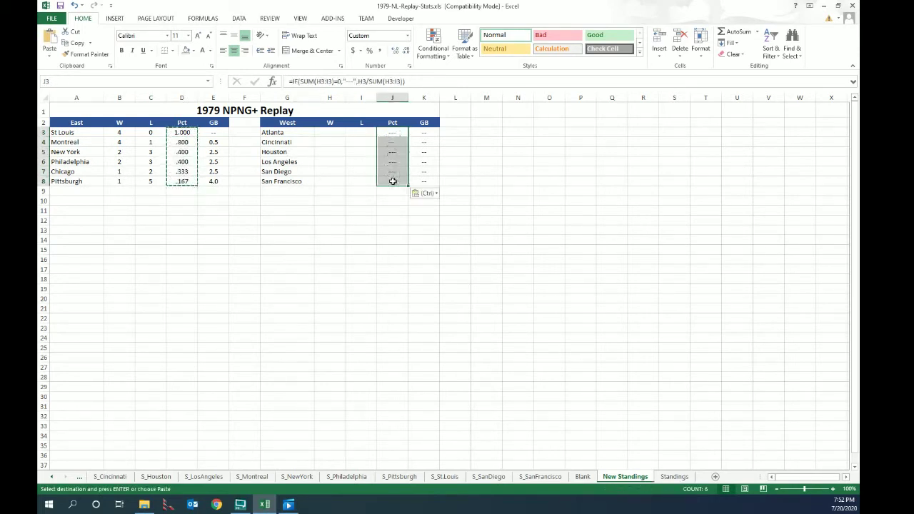
{"action": "key", "text": "Return"}
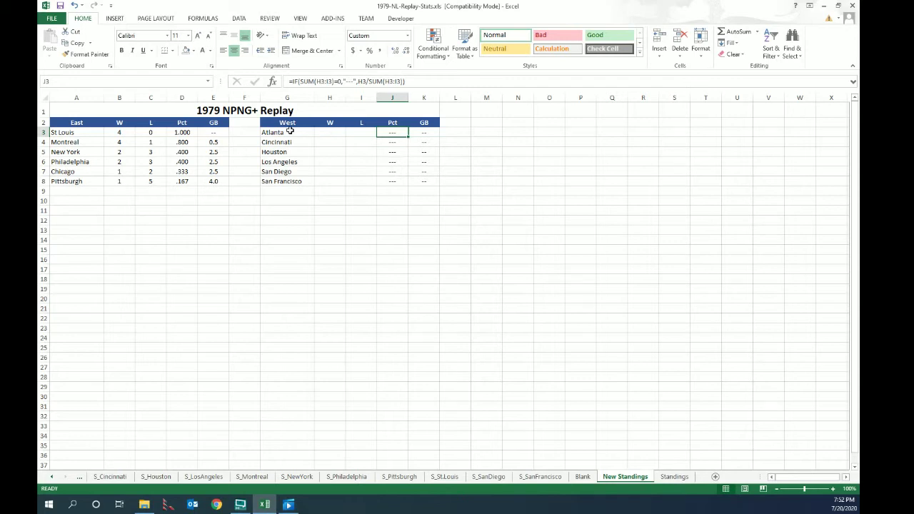
{"action": "left_click", "coordinate": [181, 151]}
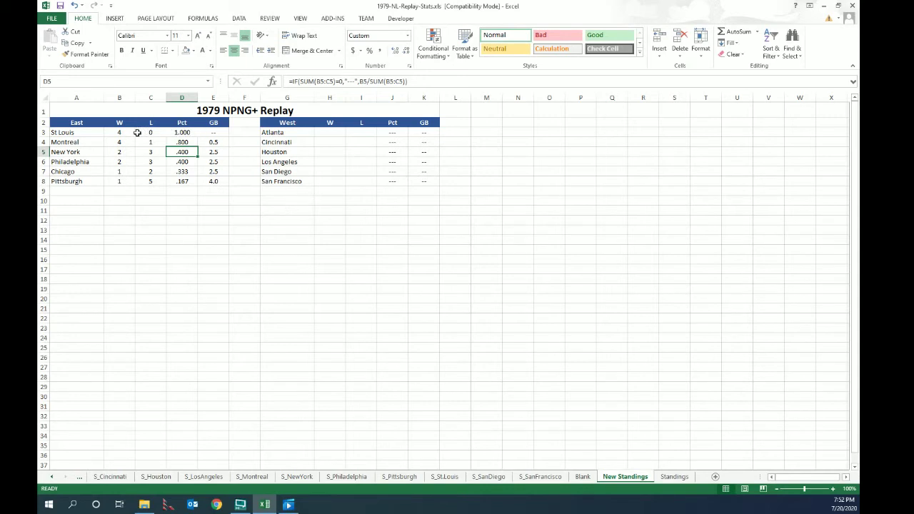
{"action": "left_click", "coordinate": [180, 132]}
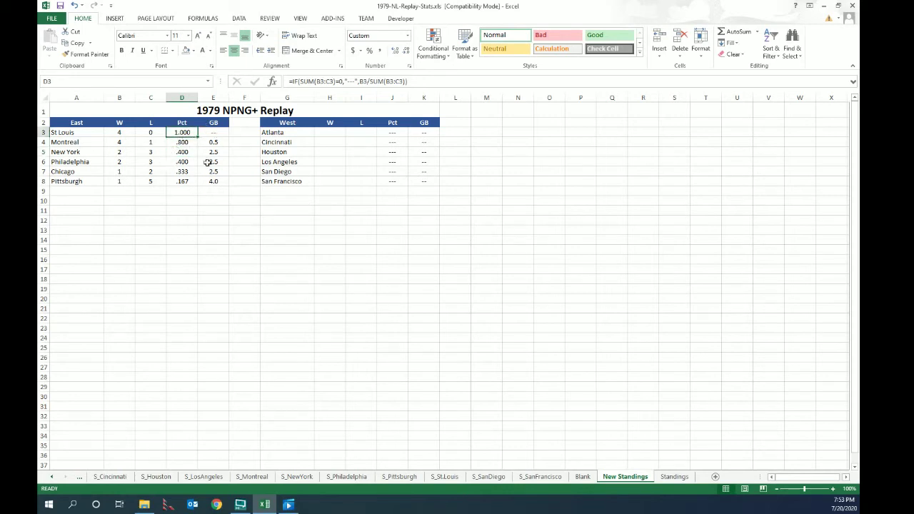
{"action": "left_click", "coordinate": [327, 134]}
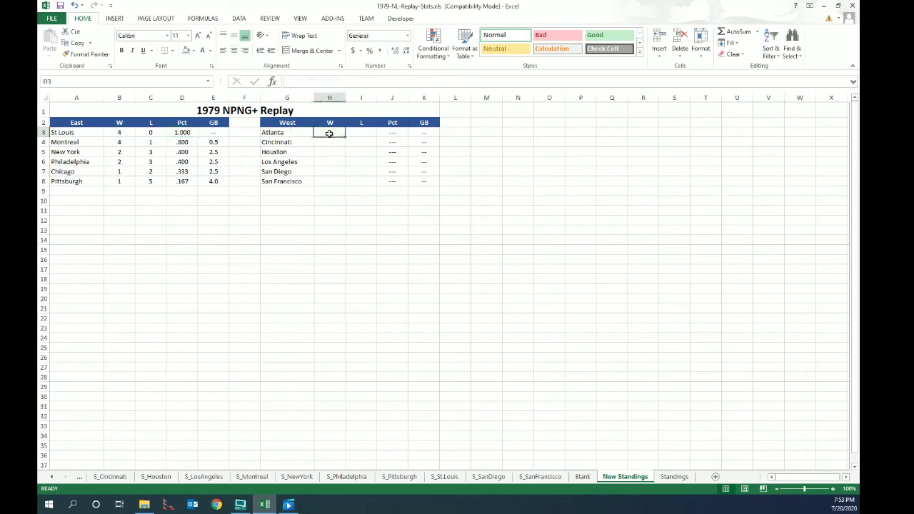
Link West wins for Atlanta (2), Cincinnati (4) and Houston (3) from each sheet's B165.
{"action": "type", "text": "="}
{"action": "left_click", "coordinate": [54, 477]}
{"action": "left_click", "coordinate": [53, 477]}
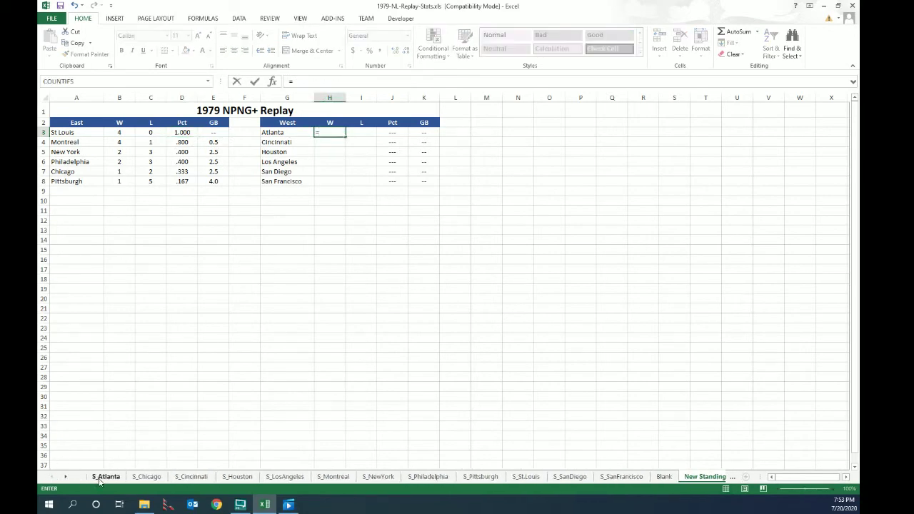
{"action": "left_click", "coordinate": [106, 476]}
{"action": "scroll", "coordinate": [128, 413], "scroll_direction": "down", "scroll_amount": 3}
{"action": "left_click", "coordinate": [149, 401]}
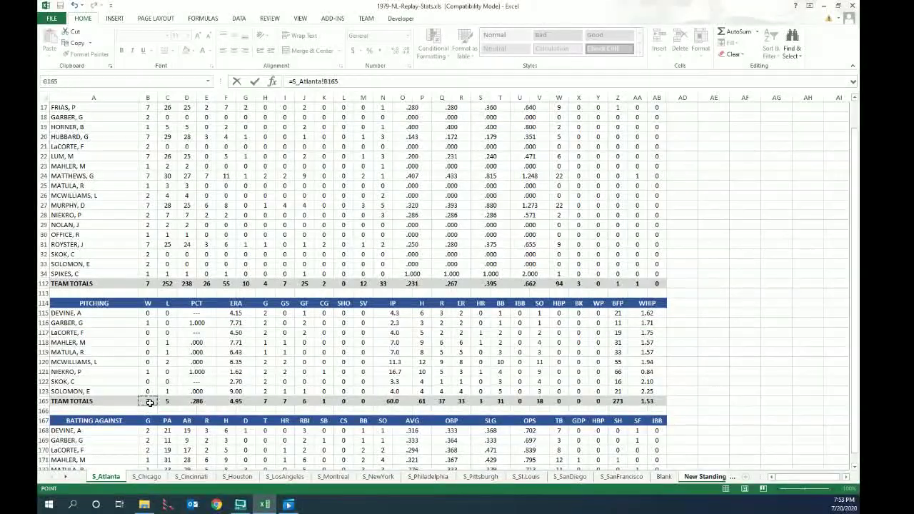
{"action": "key", "text": "Return"}
{"action": "type", "text": "="}
{"action": "left_click", "coordinate": [151, 476]}
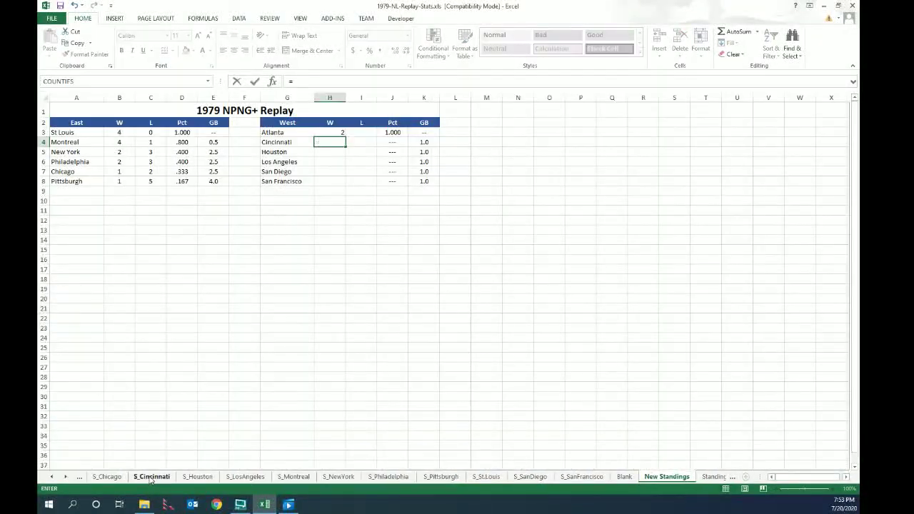
{"action": "left_click", "coordinate": [148, 420]}
{"action": "key", "text": "Return"}
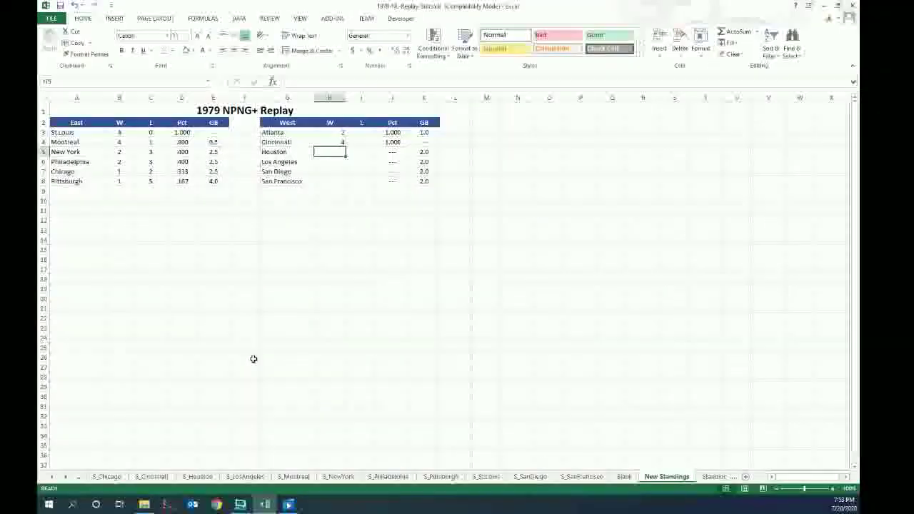
{"action": "type", "text": "="}
{"action": "left_click", "coordinate": [197, 476]}
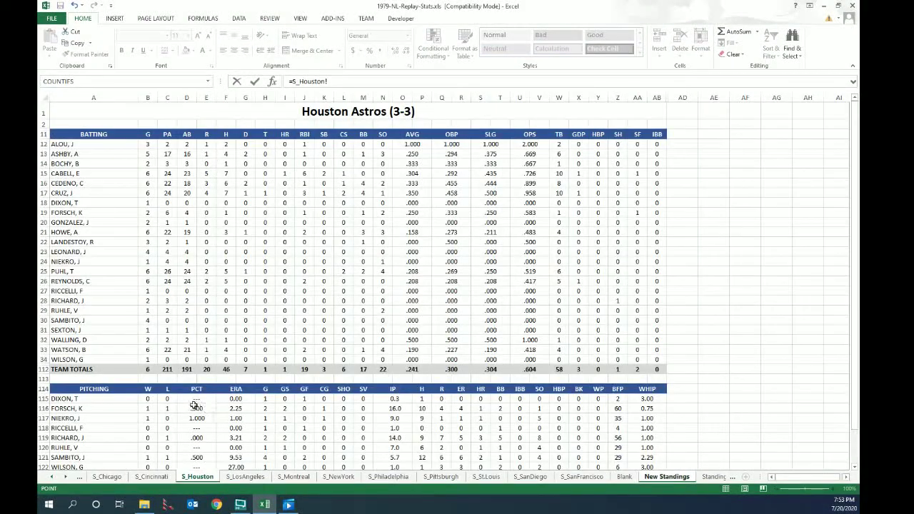
{"action": "scroll", "coordinate": [193, 401], "scroll_direction": "down", "scroll_amount": 5}
{"action": "left_click", "coordinate": [148, 391]}
{"action": "key", "text": "Return"}
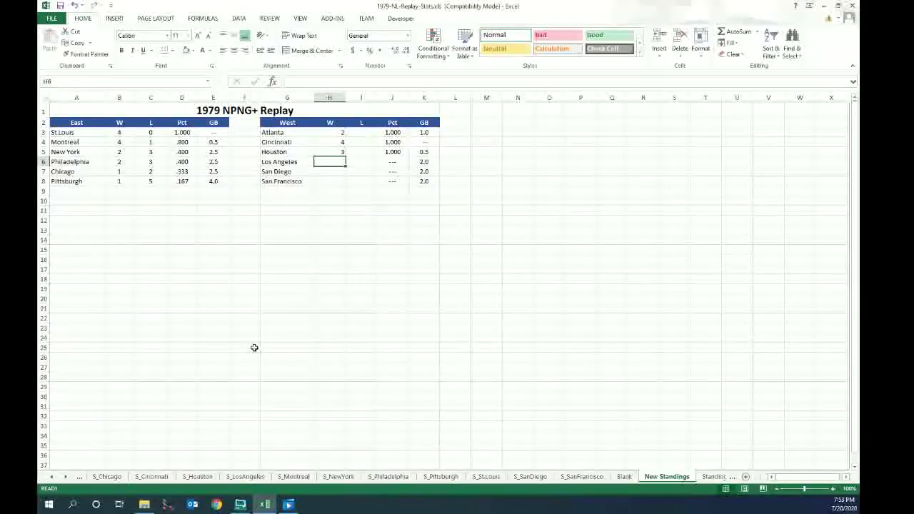
Link West wins for Los Angeles (3), San Diego (6) and San Francisco (3) from their sheets.
{"action": "type", "text": "="}
{"action": "left_click", "coordinate": [241, 476]}
{"action": "scroll", "coordinate": [164, 428], "scroll_direction": "down", "scroll_amount": 5}
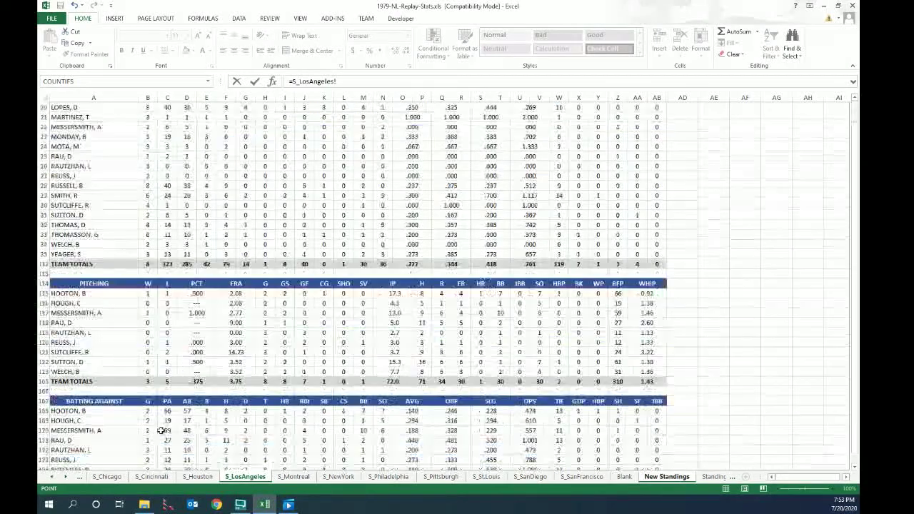
{"action": "left_click", "coordinate": [148, 381]}
{"action": "key", "text": "Return"}
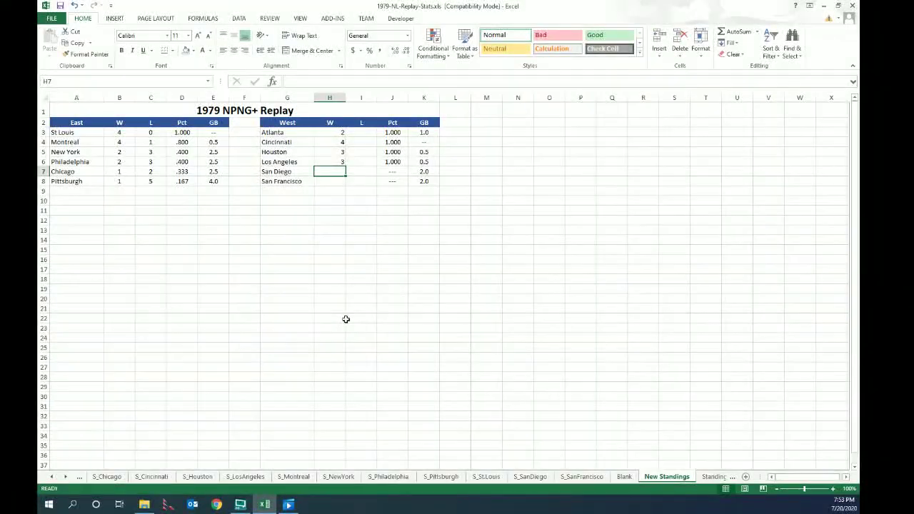
{"action": "type", "text": "="}
{"action": "left_click", "coordinate": [530, 476]}
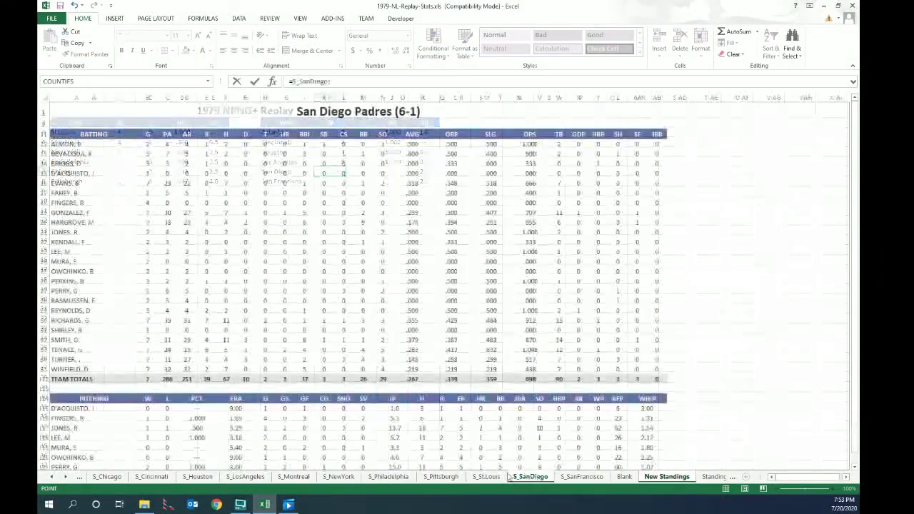
{"action": "scroll", "coordinate": [190, 409], "scroll_direction": "down", "scroll_amount": 5}
{"action": "left_click", "coordinate": [148, 381]}
{"action": "key", "text": "Return"}
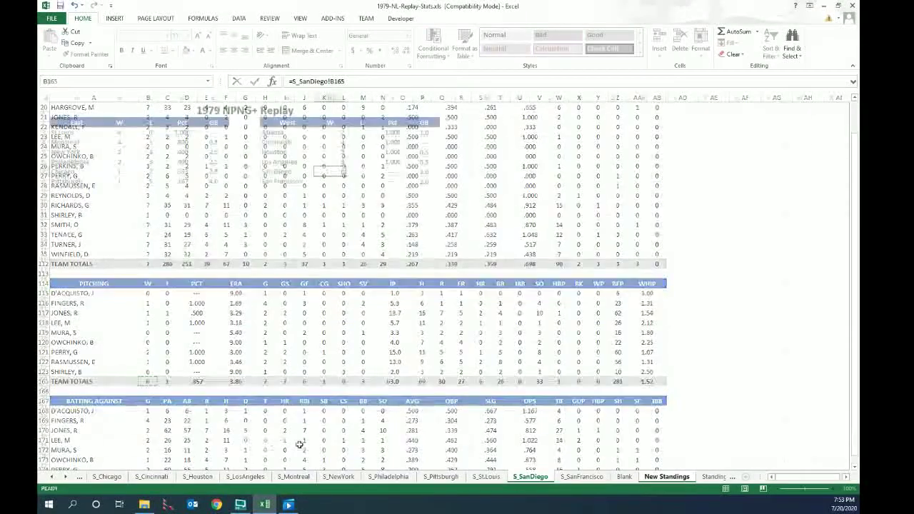
{"action": "left_click", "coordinate": [581, 476]}
{"action": "key", "text": "ctrl+Page_Up"}
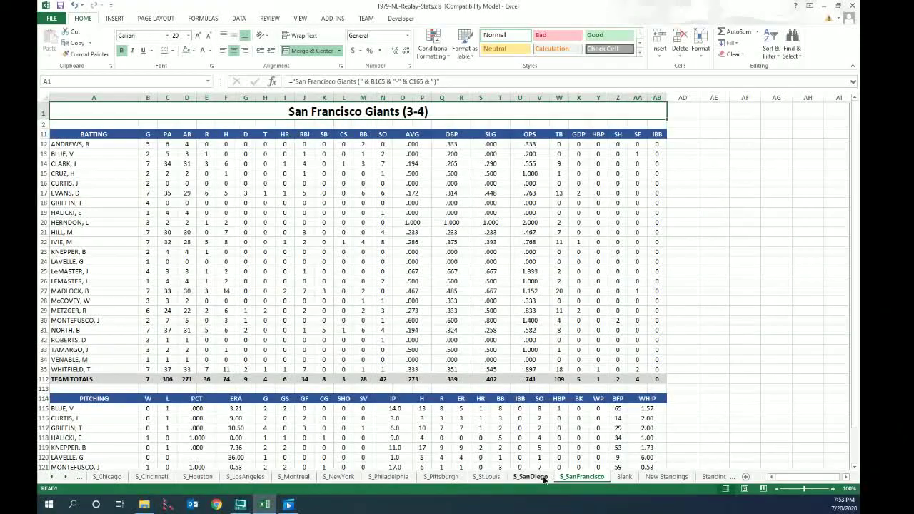
{"action": "left_click", "coordinate": [660, 478]}
{"action": "type", "text": "="}
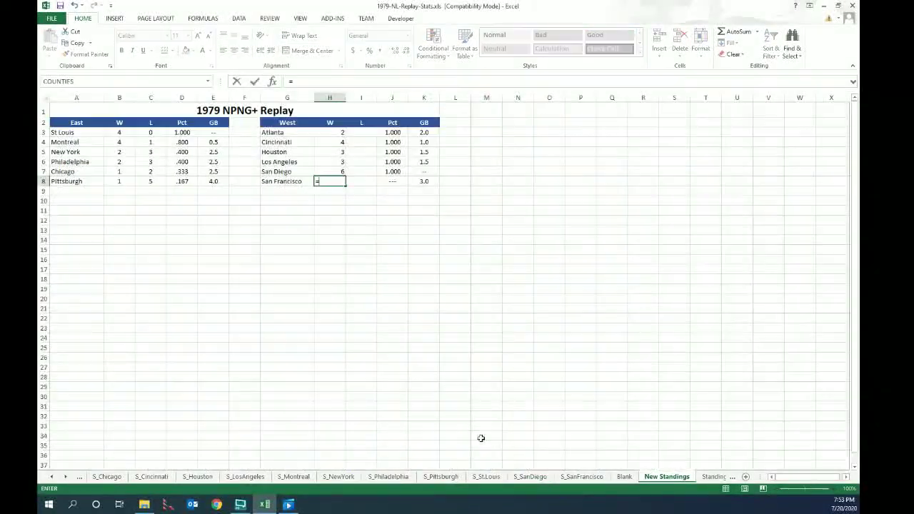
{"action": "left_click", "coordinate": [564, 477]}
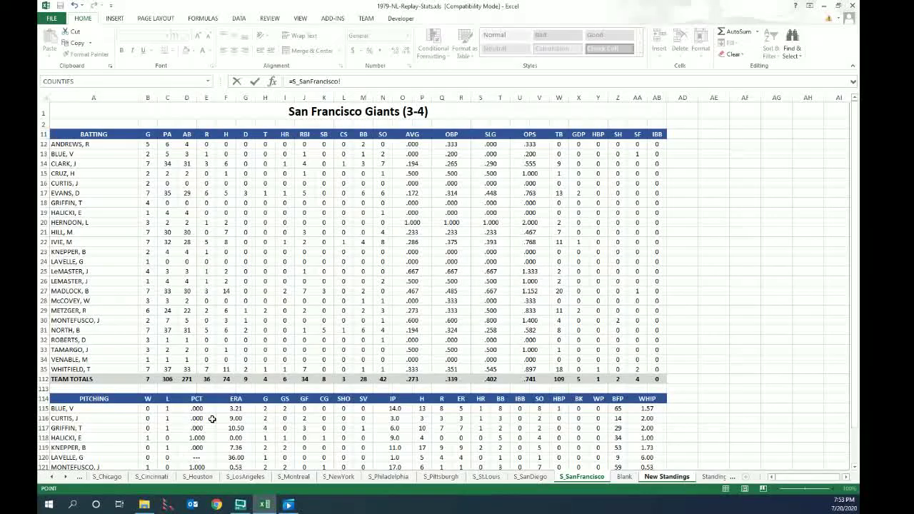
{"action": "scroll", "coordinate": [164, 414], "scroll_direction": "down", "scroll_amount": 4}
{"action": "left_click", "coordinate": [145, 430]}
{"action": "key", "text": "Return"}
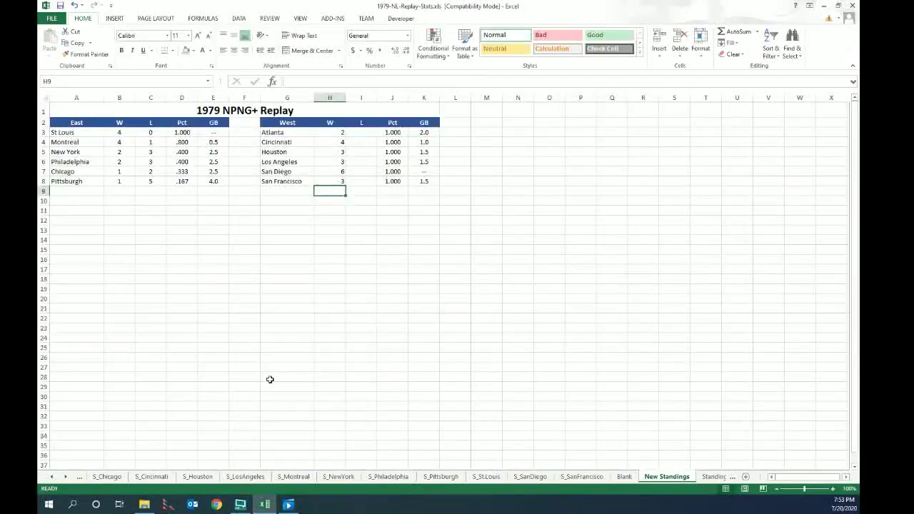
{"action": "left_click_drag", "start_coordinate": [333, 135], "coordinate": [332, 180]}
Fill the West L column with linked losses 5, 3, 3, 5, 1, 4.
{"action": "key", "text": "ctrl+c"}
{"action": "key", "text": "shift+Right"}
{"action": "key", "text": "ctrl+v"}
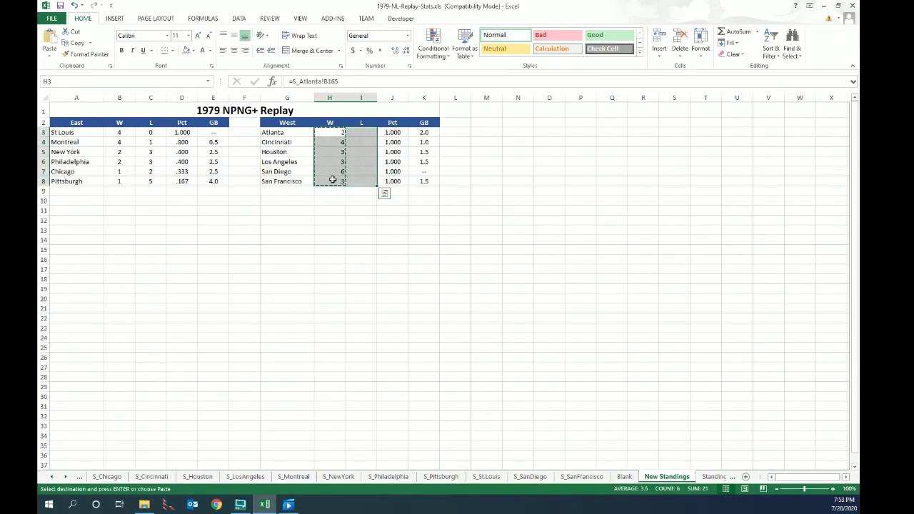
{"action": "key", "text": "Escape"}
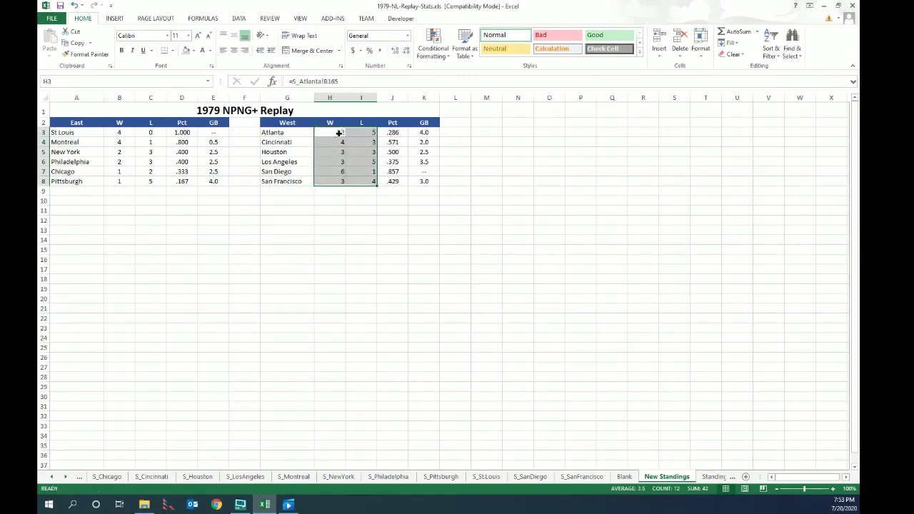
Centre the West W and L numbers, then select the West table with headers.
{"action": "left_click_drag", "start_coordinate": [337, 133], "coordinate": [362, 180]}
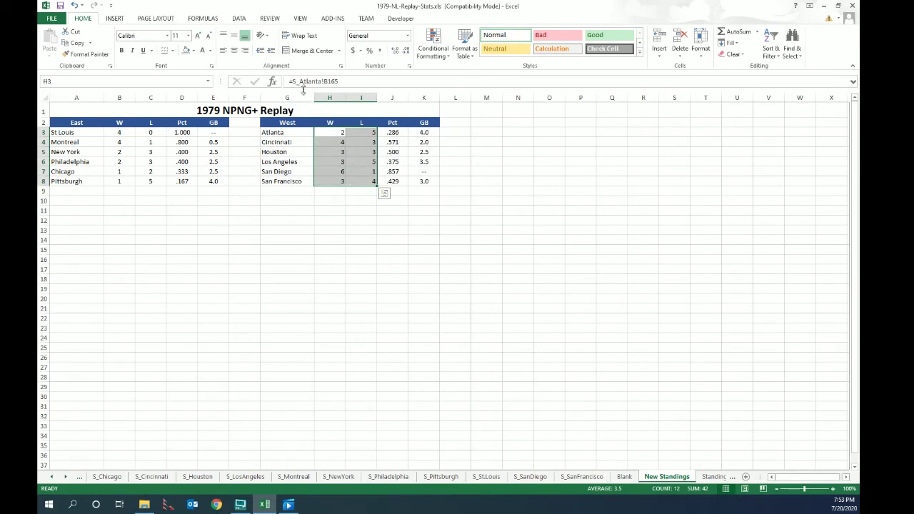
{"action": "left_click", "coordinate": [234, 50]}
{"action": "left_click_drag", "start_coordinate": [292, 123], "coordinate": [380, 179]}
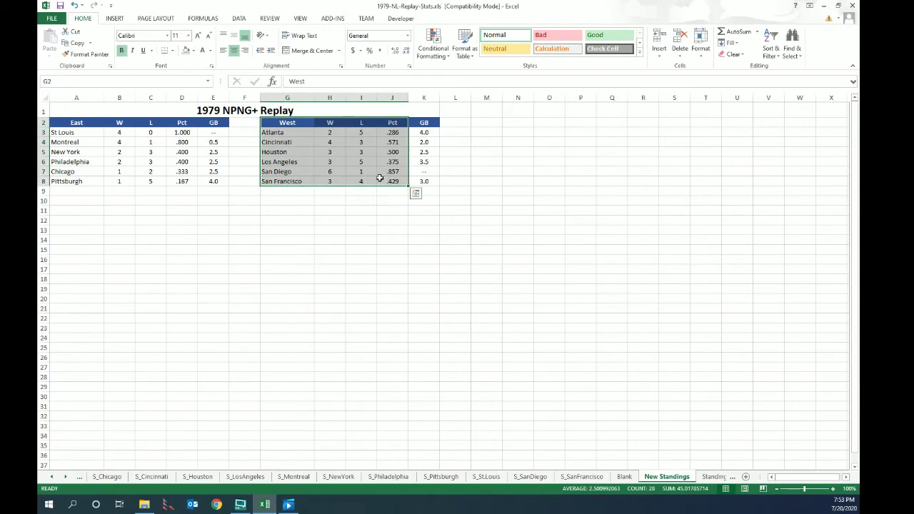
{"action": "left_click", "coordinate": [238, 18]}
Sort the West table by Pct from largest to smallest, putting San Diego first.
{"action": "left_click", "coordinate": [272, 46]}
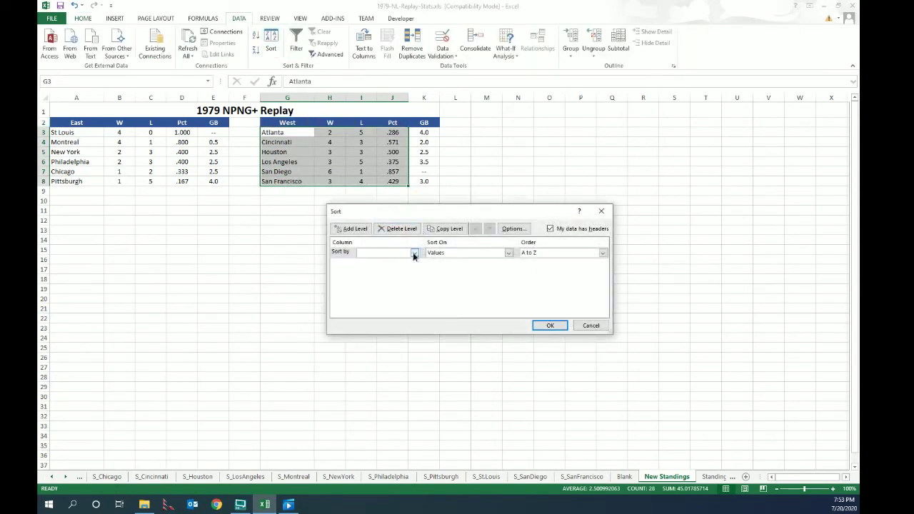
{"action": "left_click", "coordinate": [413, 252]}
{"action": "left_click", "coordinate": [379, 282]}
{"action": "left_click", "coordinate": [540, 254]}
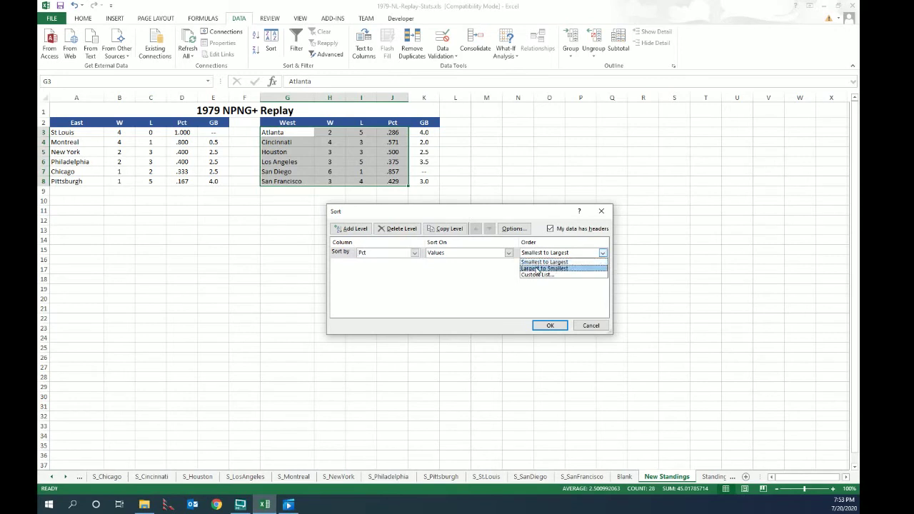
{"action": "left_click", "coordinate": [540, 265]}
{"action": "left_click", "coordinate": [551, 324]}
{"action": "left_click", "coordinate": [336, 229]}
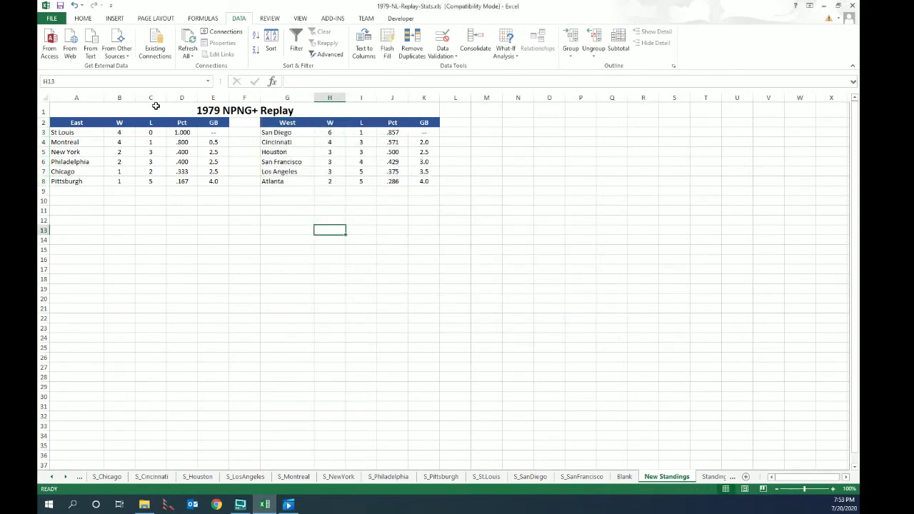
Copy the title and both standings tables, and maximize the Paint window.
{"action": "left_click_drag", "start_coordinate": [156, 106], "coordinate": [154, 180]}
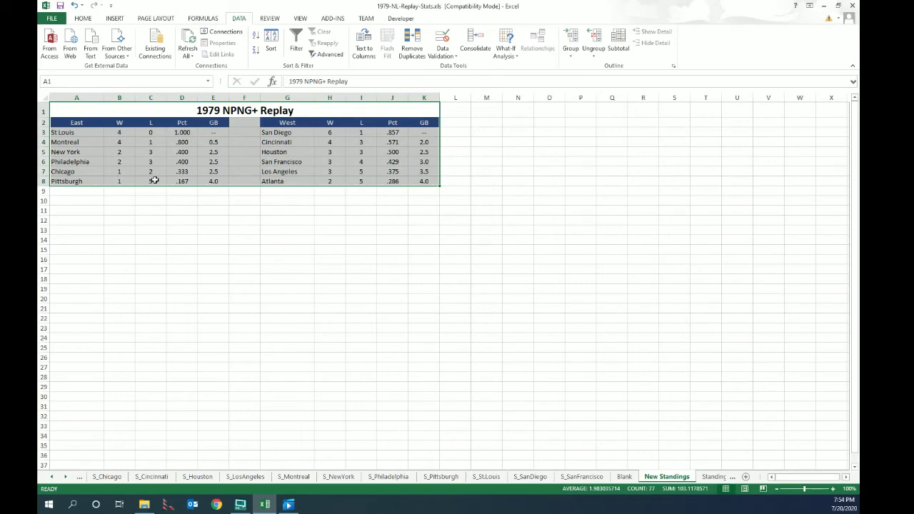
{"action": "key", "text": "ctrl+c"}
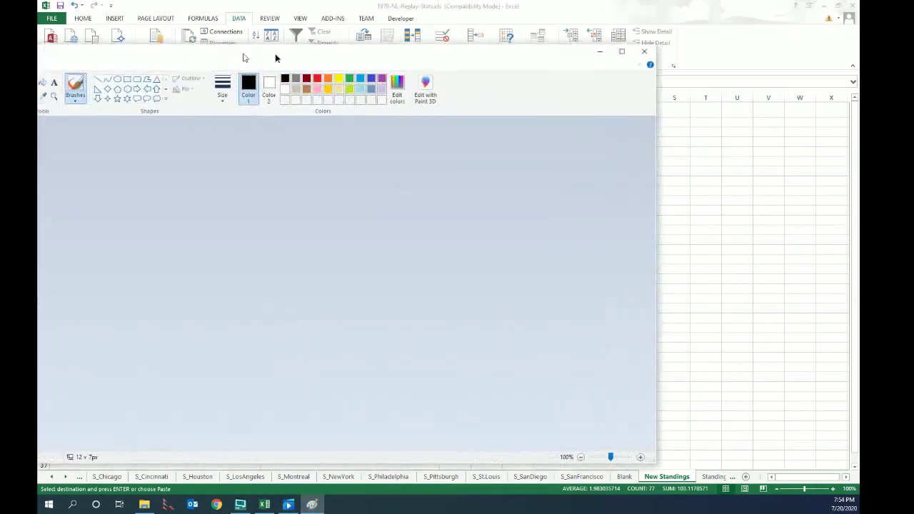
{"action": "double_click", "coordinate": [282, 57]}
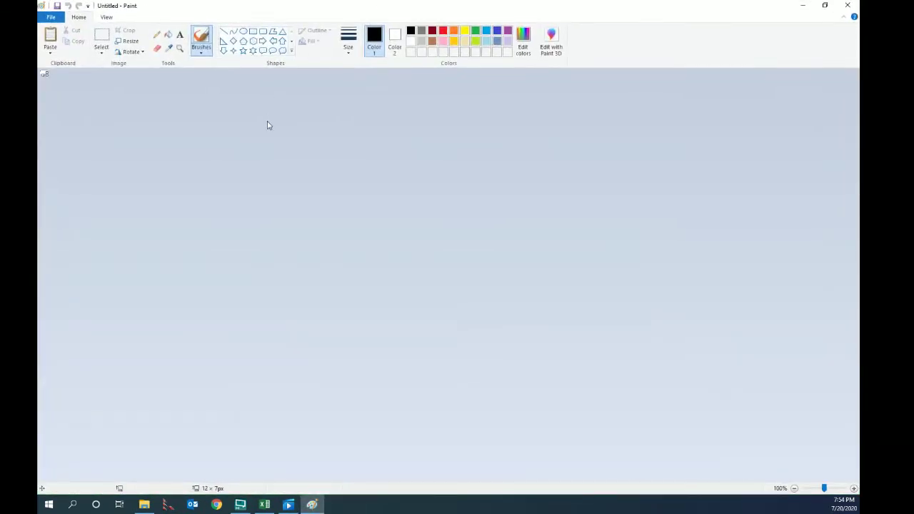
Paste the copied standings table onto the Paint canvas.
{"action": "key", "text": "ctrl+v"}
{"action": "left_click", "coordinate": [257, 163]}
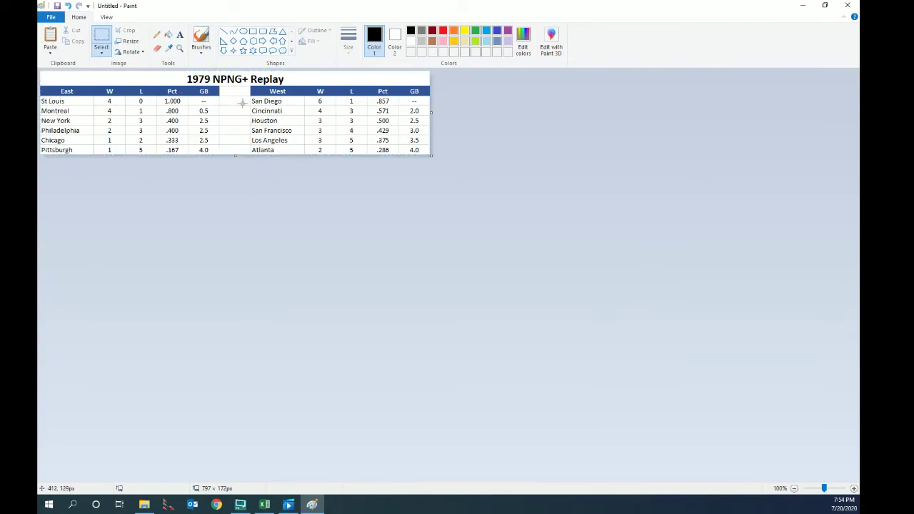
{"action": "left_click", "coordinate": [264, 504]}
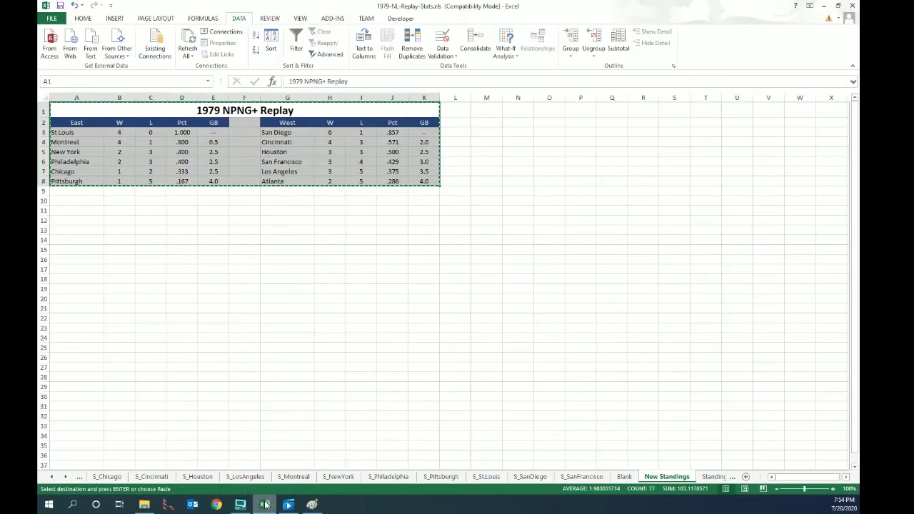
Turn off Excel's worksheet gridlines and paste the table into Paint again without them.
{"action": "left_click", "coordinate": [83, 18]}
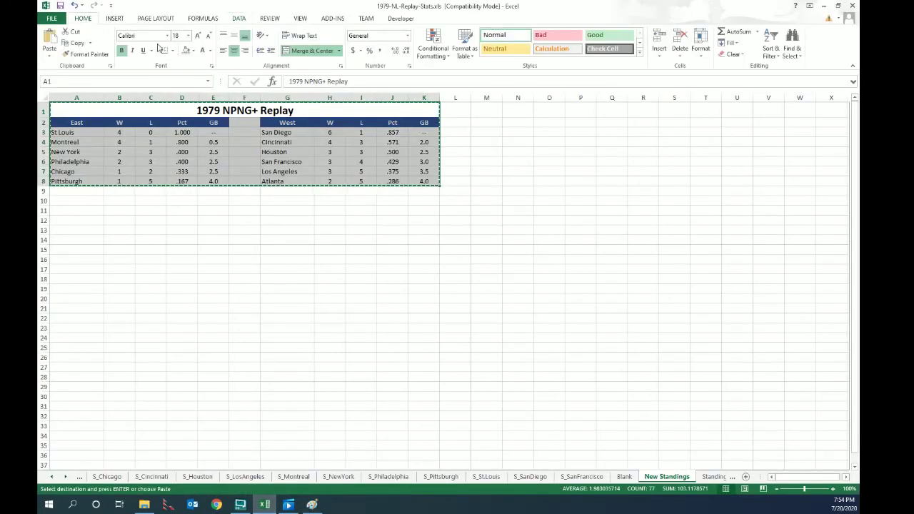
{"action": "left_click", "coordinate": [300, 18]}
{"action": "key", "text": "alt+w"}
{"action": "key", "text": "v"}
{"action": "key", "text": "g"}
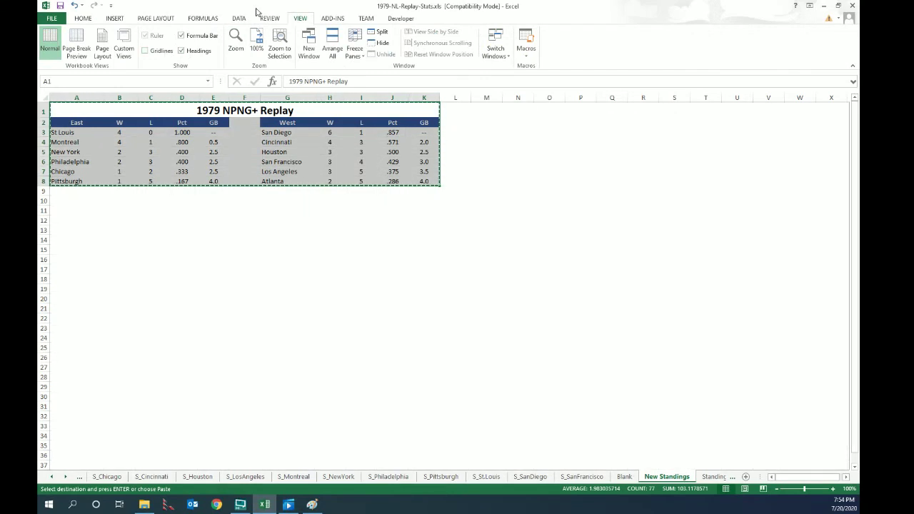
{"action": "left_click", "coordinate": [311, 505]}
{"action": "key", "text": "ctrl+v"}
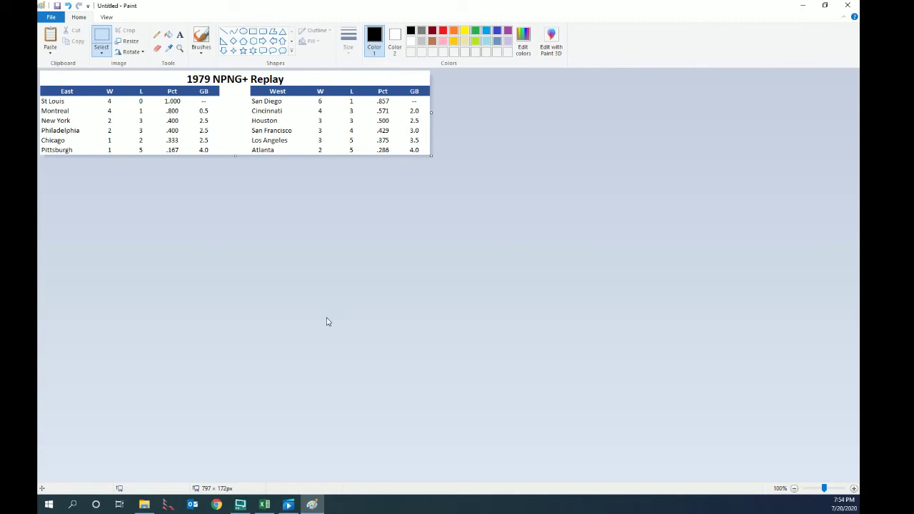
{"action": "left_click", "coordinate": [264, 505]}
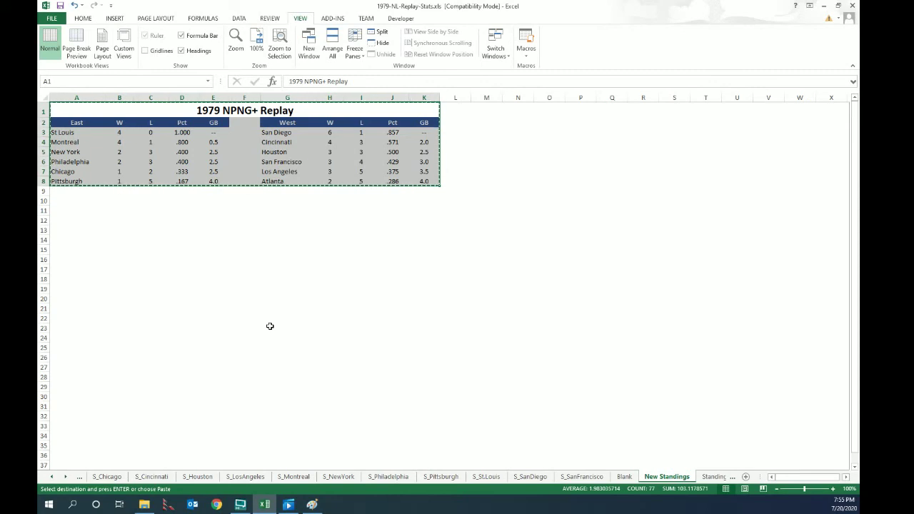
Turn St Louis's wins formula in B3 into text starting with an apostrophe.
{"action": "left_click", "coordinate": [79, 133]}
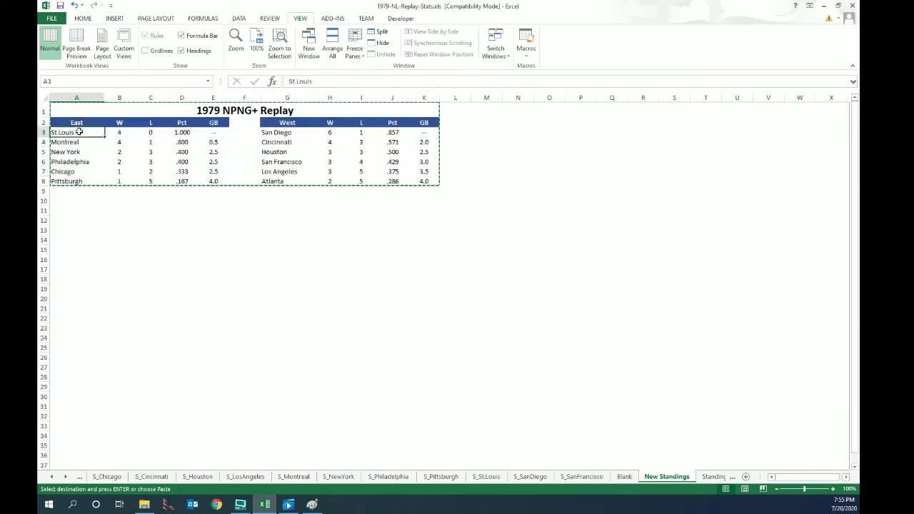
{"action": "left_click", "coordinate": [290, 81]}
{"action": "key", "text": "BackSpace"}
{"action": "key", "text": "Return"}
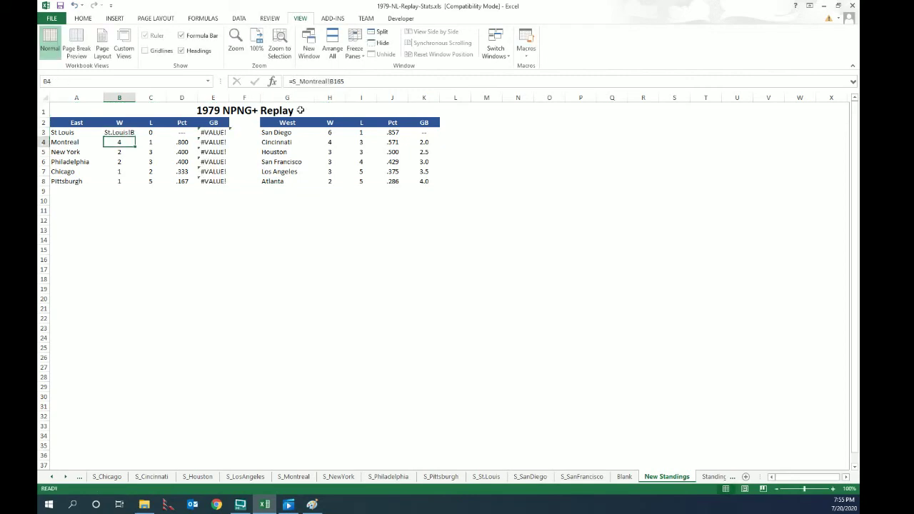
Try replacing B4's references with TeamNameTab and PitcherWins, then undo the change.
{"action": "left_click", "coordinate": [298, 81]}
{"action": "left_click_drag", "start_coordinate": [292, 81], "coordinate": [327, 82]}
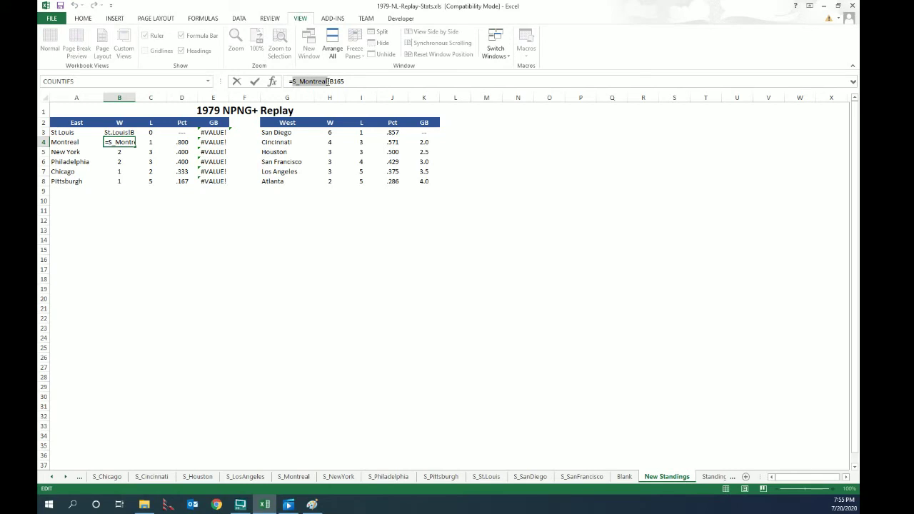
{"action": "type", "text": "TeamNameTa"}
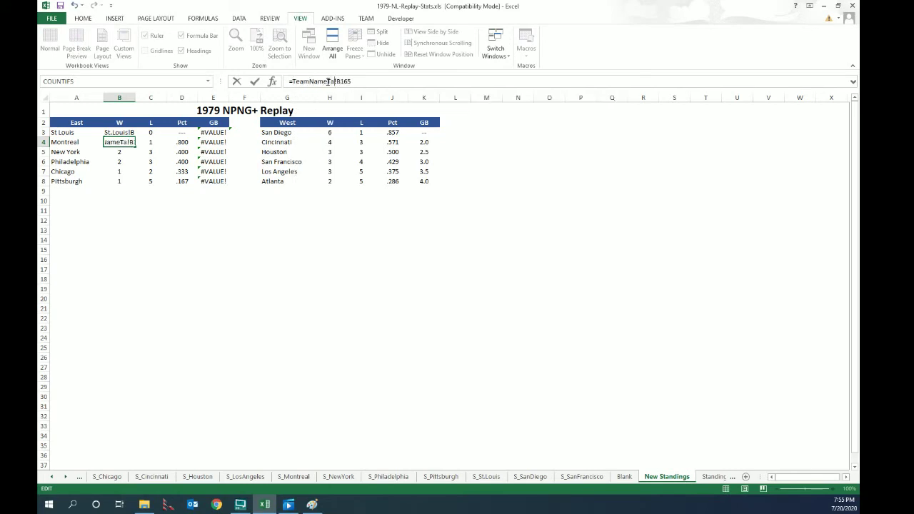
{"action": "type", "text": "b"}
{"action": "left_click_drag", "start_coordinate": [340, 81], "coordinate": [375, 81]}
{"action": "type", "text": "PitcherWins"}
{"action": "key", "text": "Return"}
{"action": "left_click", "coordinate": [411, 241]}
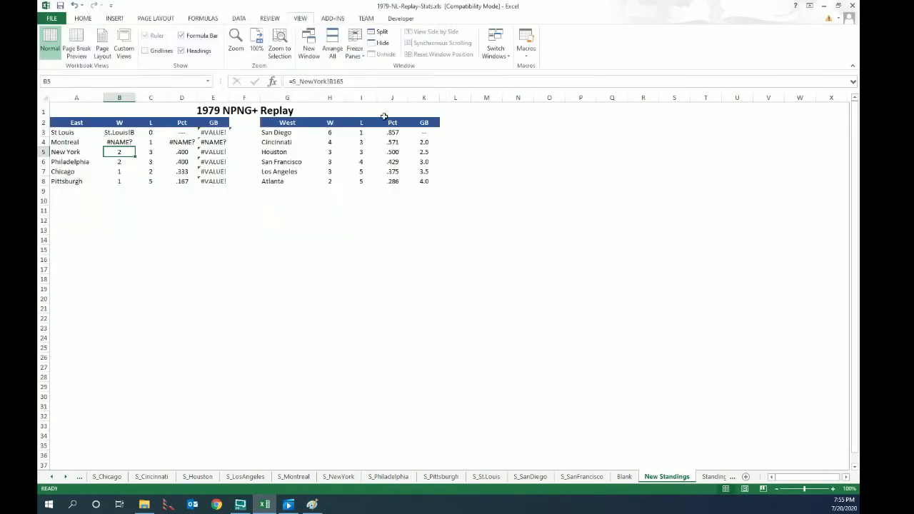
{"action": "key", "text": "ctrl+z"}
Review the sheet reference in B3's formula and the formula in D6.
{"action": "left_click", "coordinate": [126, 133]}
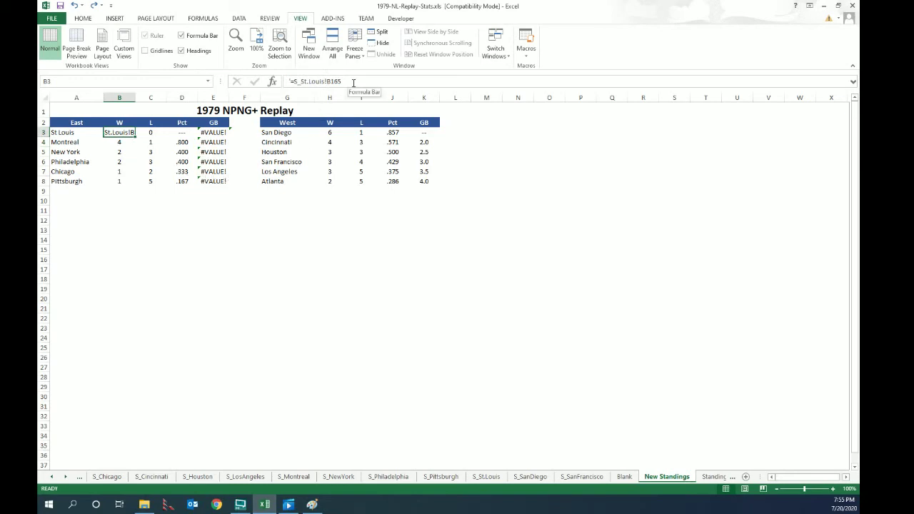
{"action": "left_click_drag", "start_coordinate": [292, 82], "coordinate": [327, 82]}
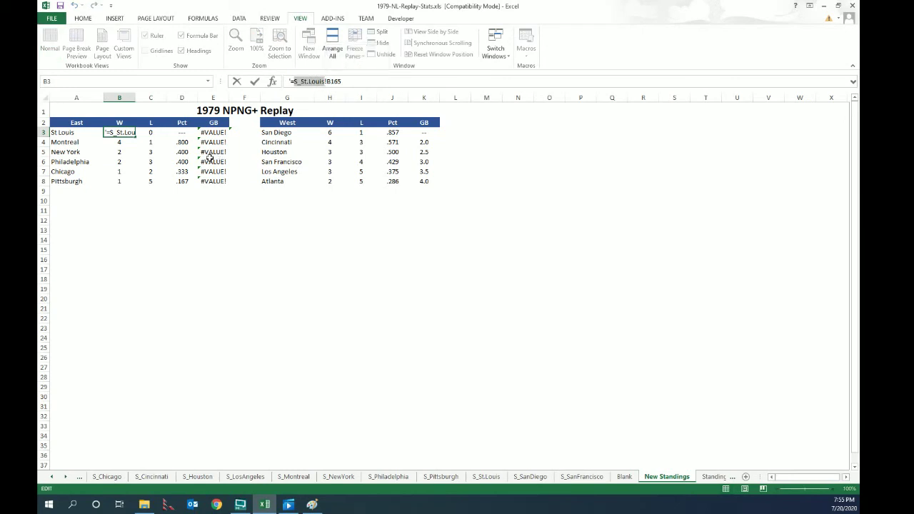
{"action": "left_click", "coordinate": [169, 161]}
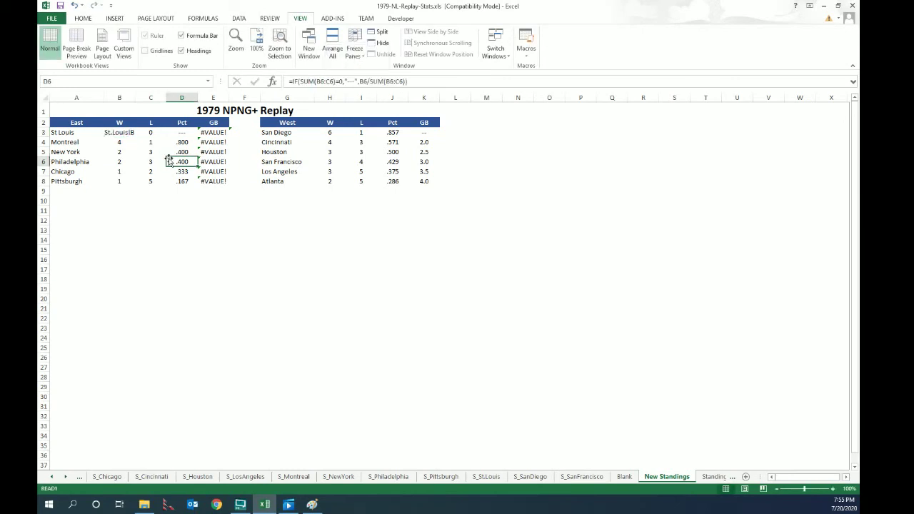
{"action": "left_click", "coordinate": [208, 133]}
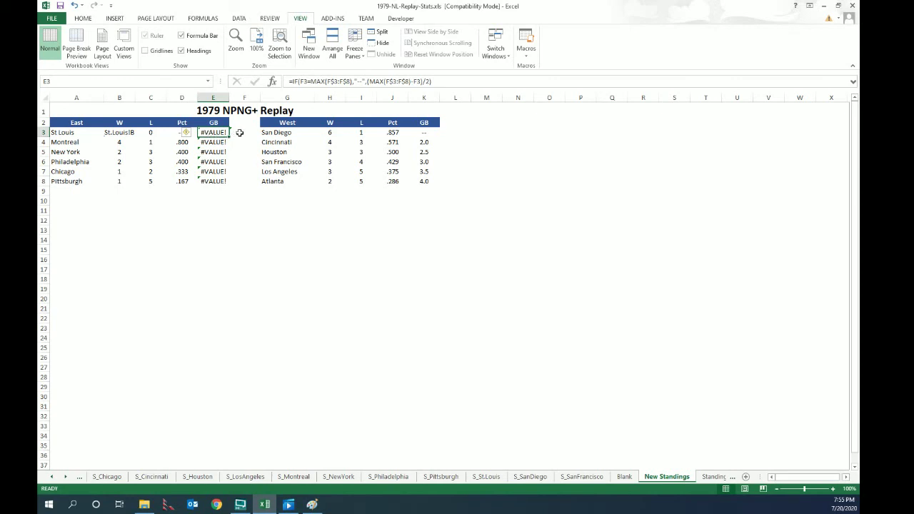
{"action": "left_click", "coordinate": [239, 132]}
{"action": "left_click", "coordinate": [205, 132]}
{"action": "left_click", "coordinate": [293, 82]}
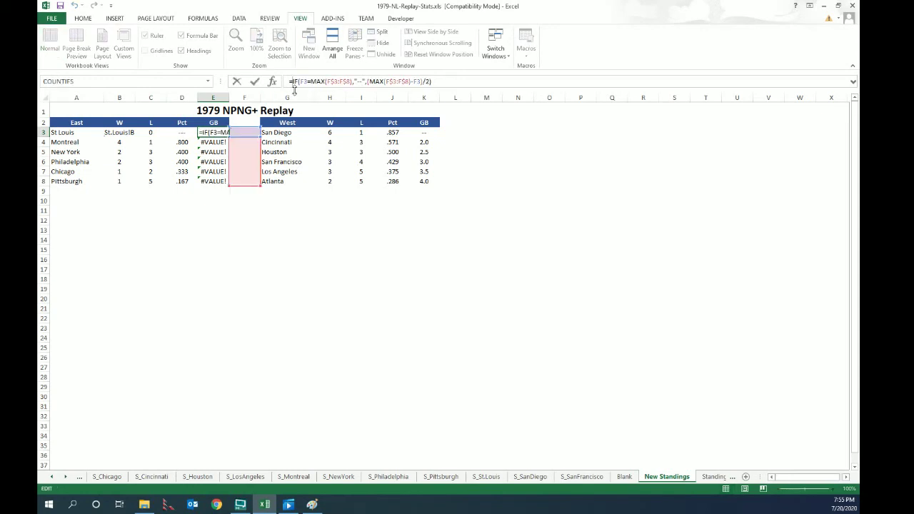
{"action": "type", "text": "iferr"}
{"action": "key", "text": "Tab"}
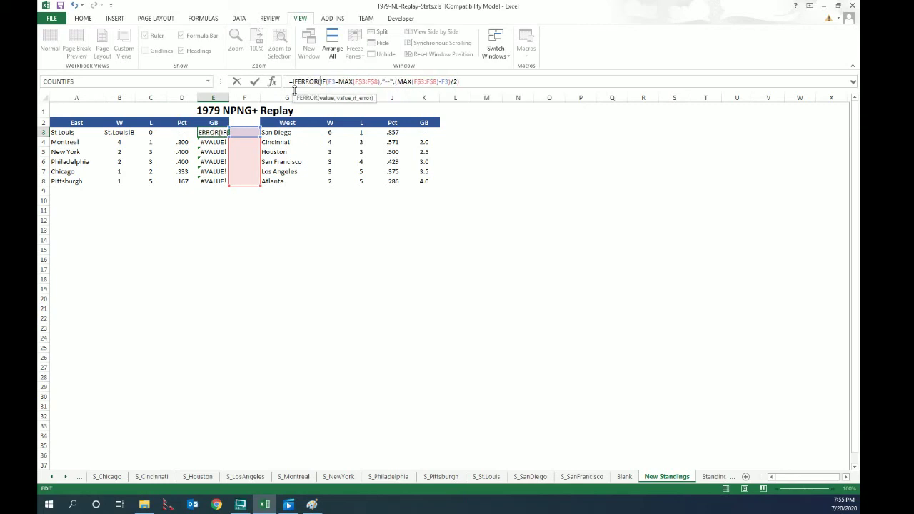
{"action": "key", "text": "End"}
{"action": "type", "text": "), \"--\","}
{"action": "left_click", "coordinate": [324, 81]}
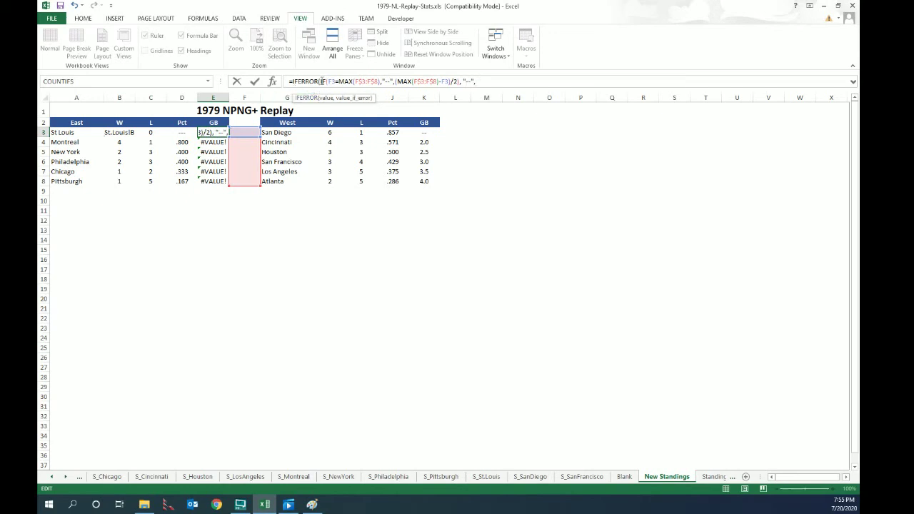
{"action": "left_click", "coordinate": [460, 82], "text": "shift"}
{"action": "key", "text": "ctrl+c"}
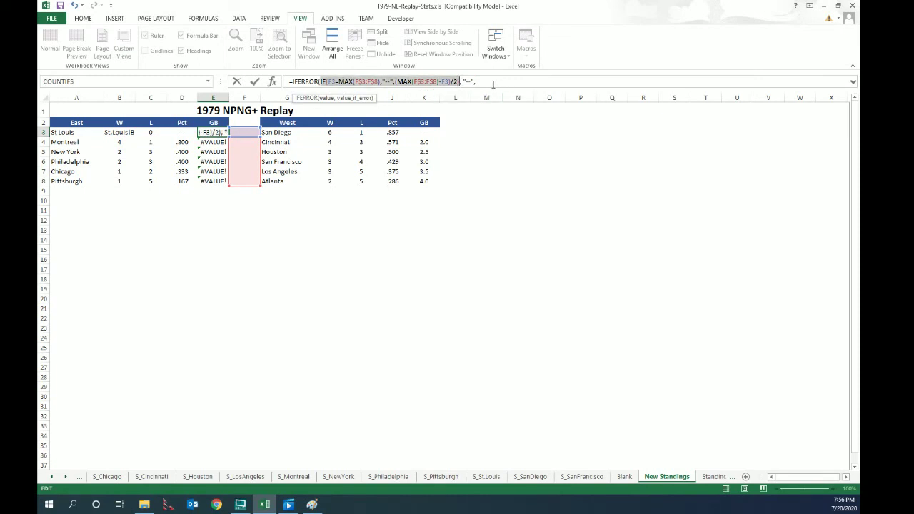
{"action": "left_click", "coordinate": [489, 83]}
{"action": "key", "text": "ctrl+v"}
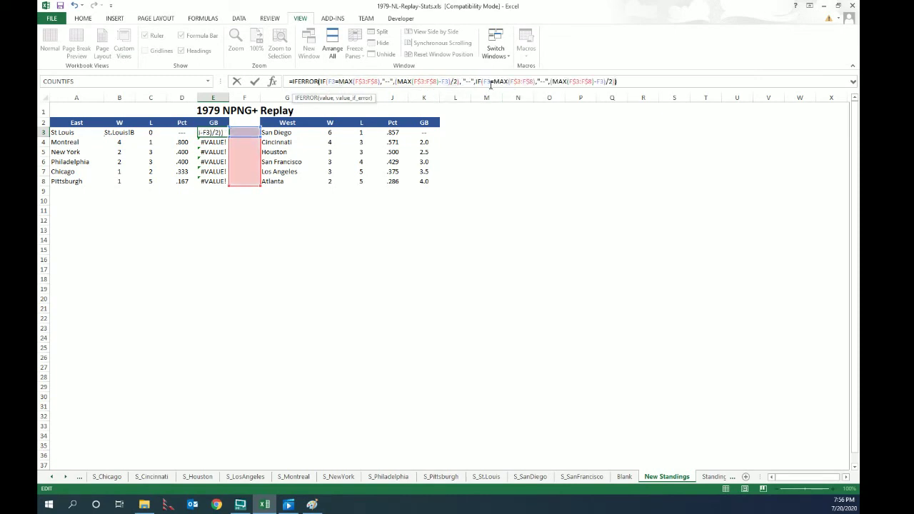
{"action": "key", "text": "Return"}
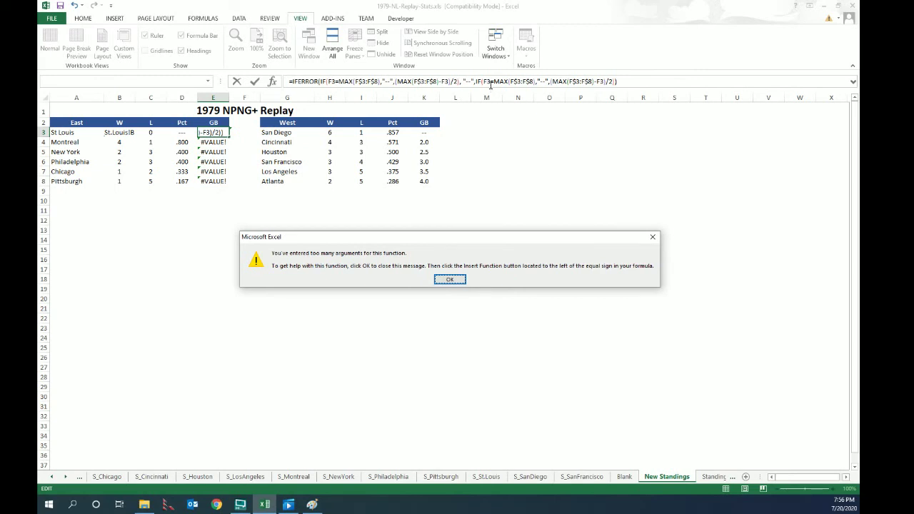
{"action": "key", "text": "Return"}
{"action": "key", "text": "Escape"}
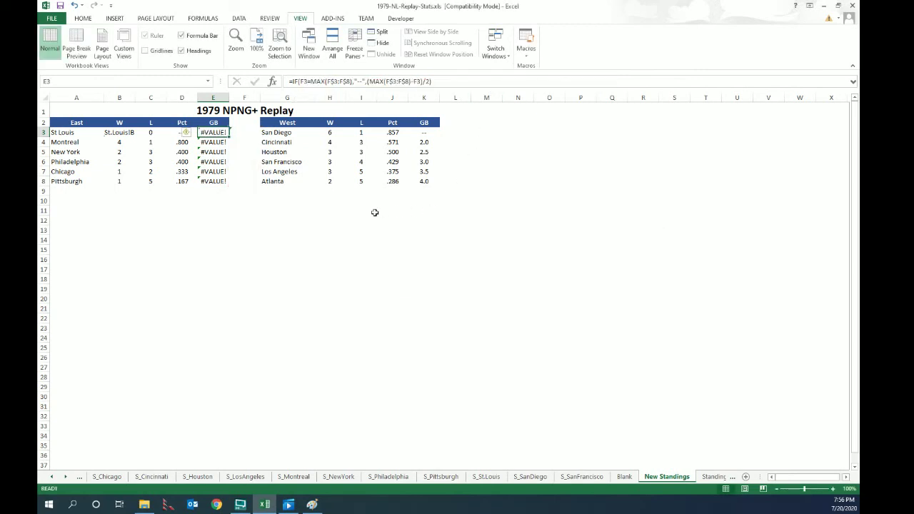
Undo B3's text conversion so St Louis shows 4 wins and Pct 1.000 again.
{"action": "key", "text": "Left"}
{"action": "key", "text": "Left"}
{"action": "key", "text": "Left"}
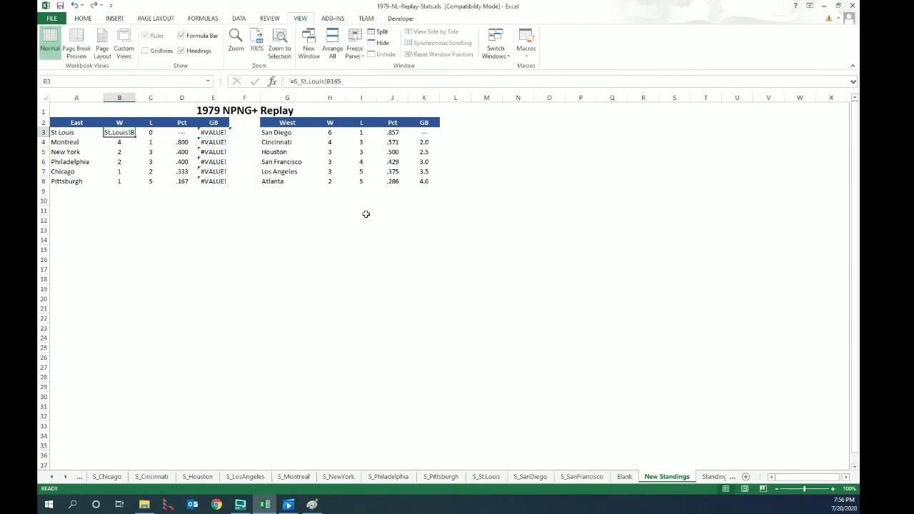
{"action": "key", "text": "ctrl+z"}
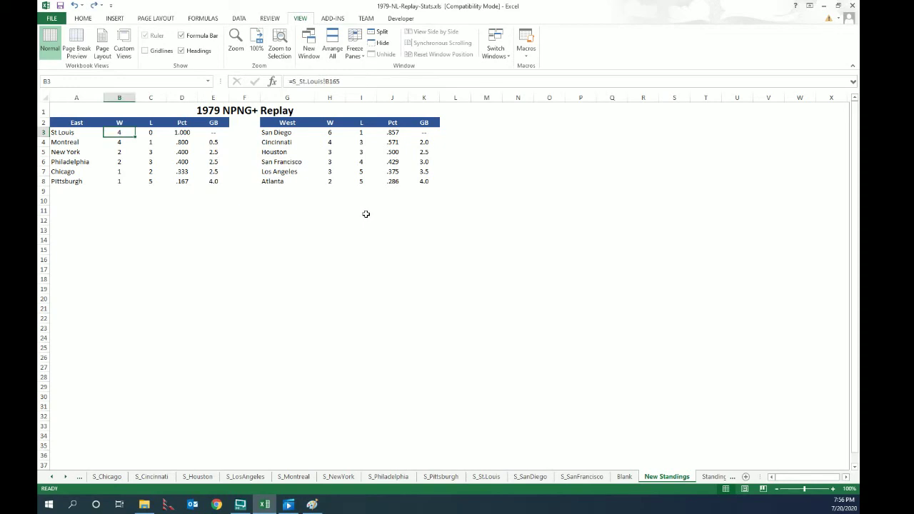